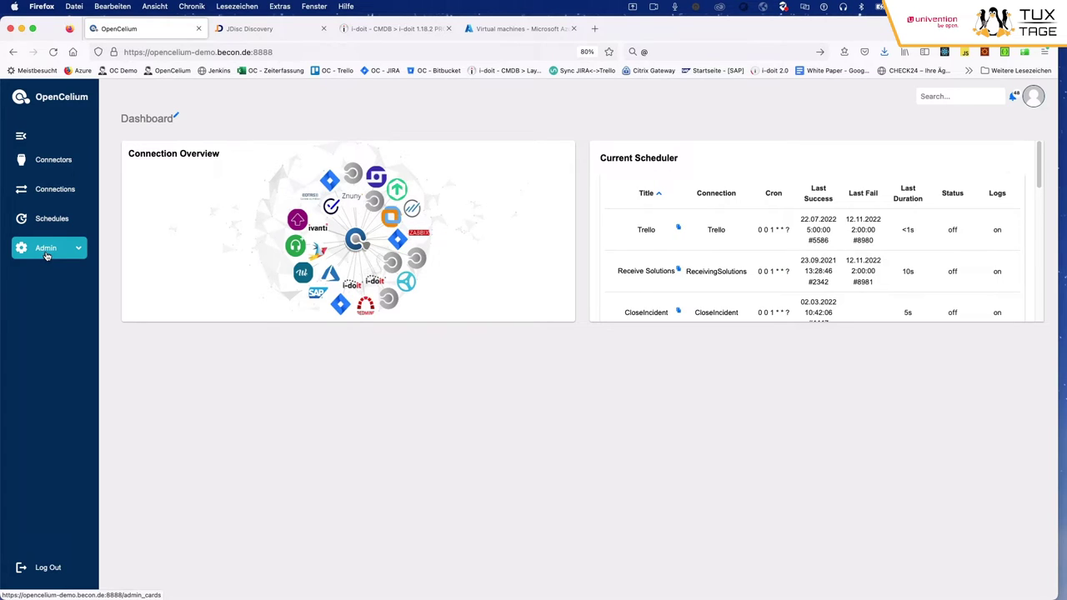
# - Open the Connectors overview and display the connectors as a four-column grid
pyautogui.click(71, 220)
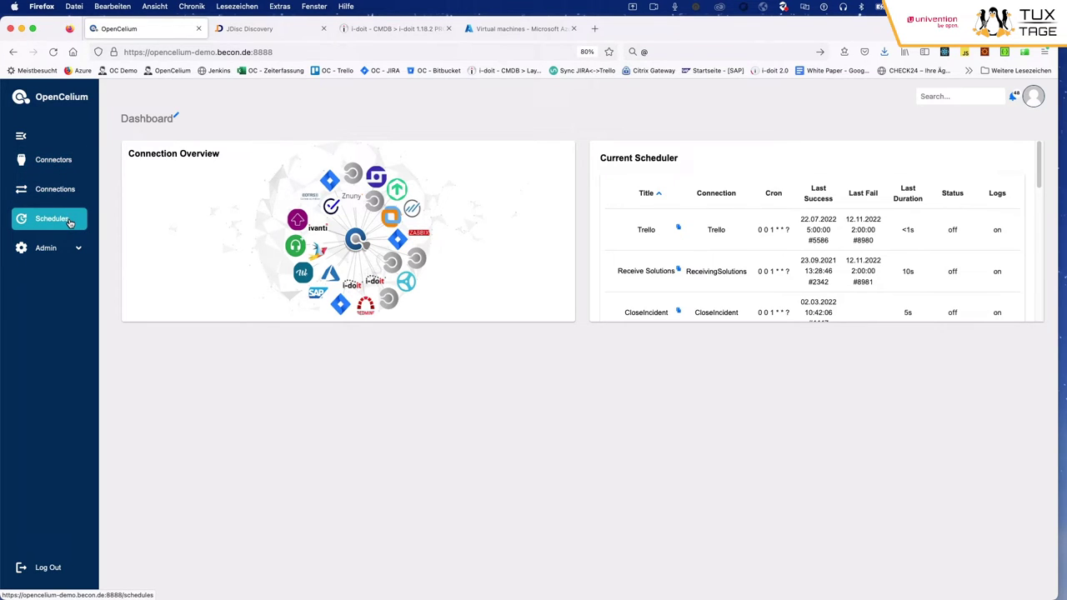
pyautogui.click(69, 165)
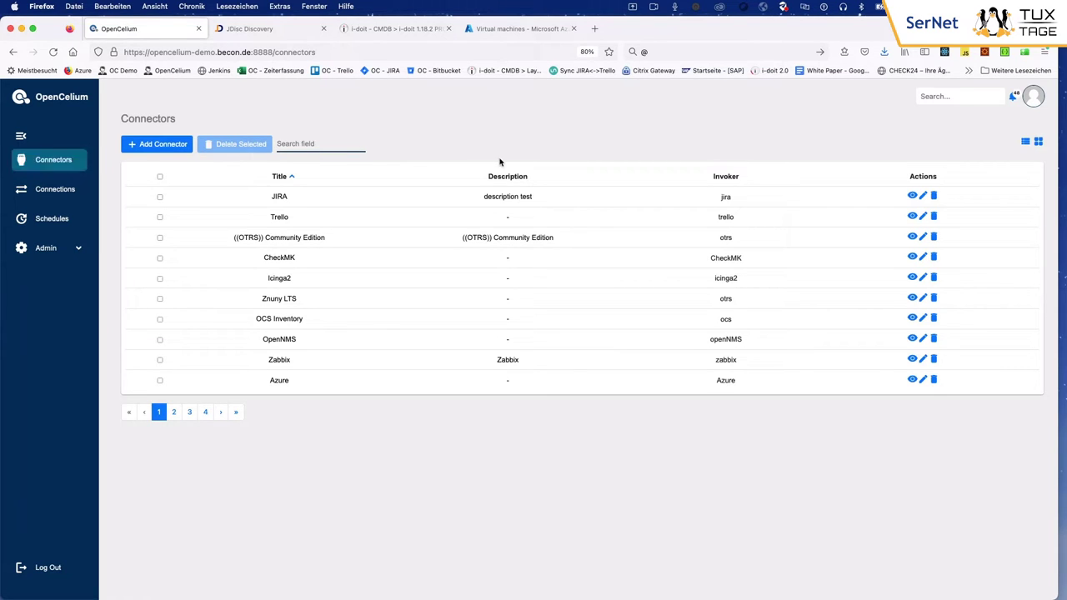
pyautogui.click(1039, 143)
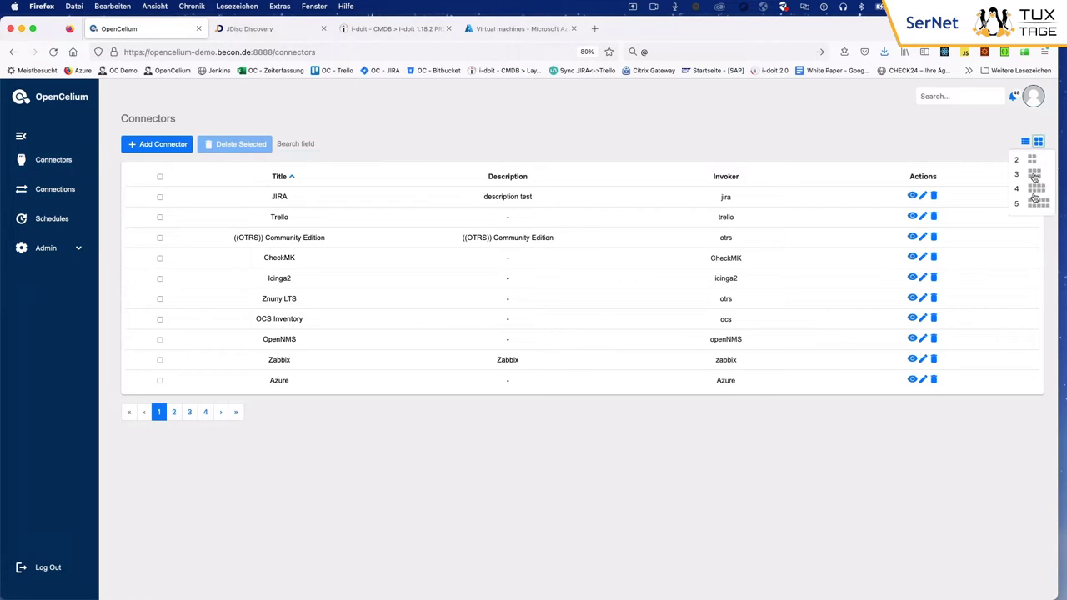
pyautogui.click(1037, 191)
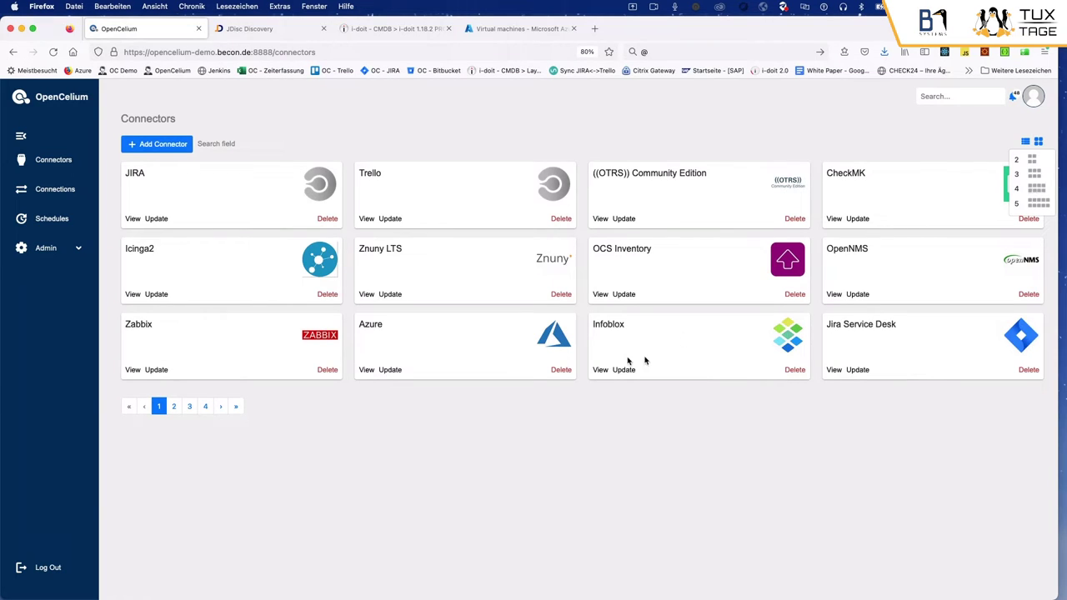
# - View the i-doit Prod connector from the second page of connectors and examine its invoker description and list of operations
pyautogui.click(175, 411)
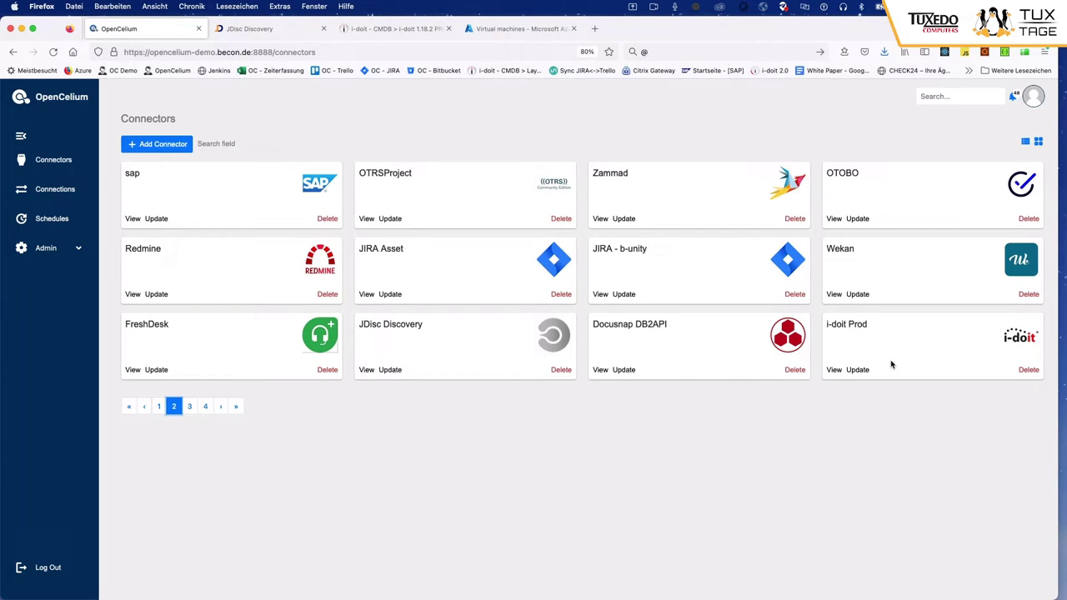
pyautogui.click(833, 370)
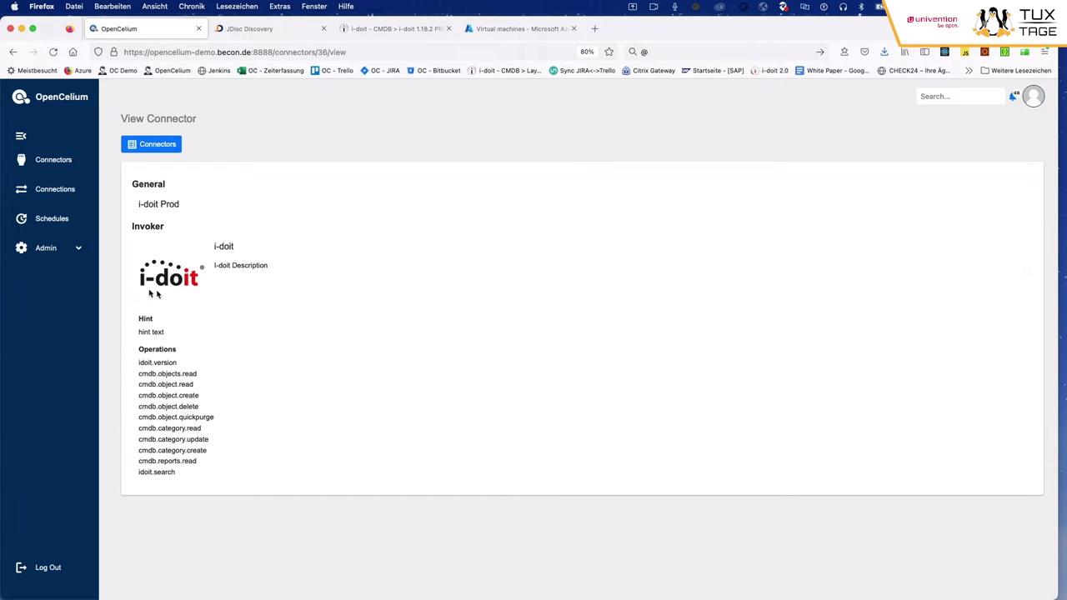
pyautogui.moveTo(215, 265); pyautogui.dragTo(271, 267)
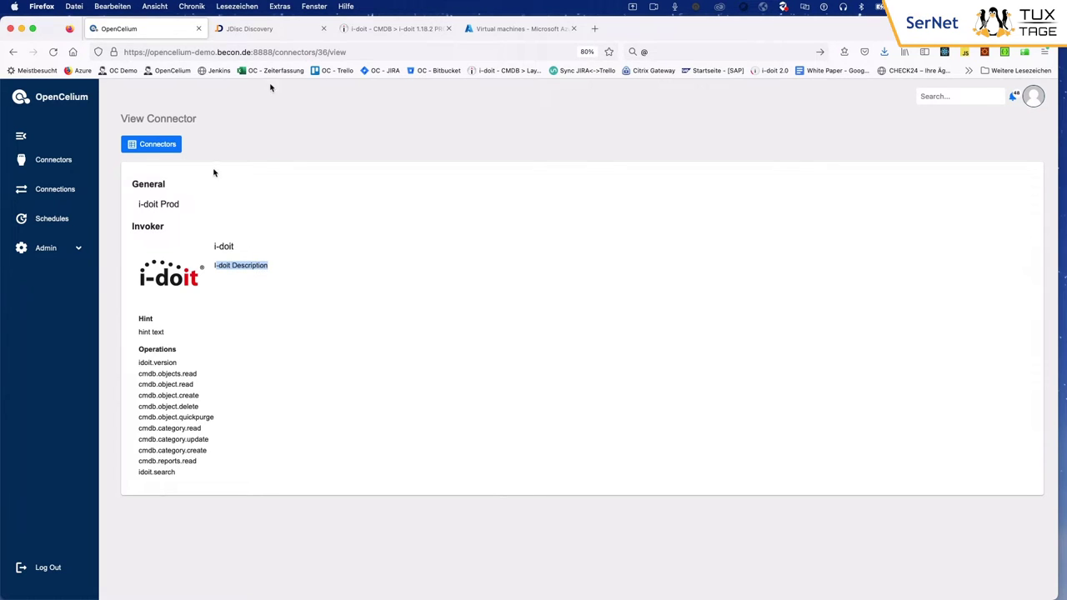
pyautogui.click(217, 269)
pyautogui.tripleClick(216, 268)
pyautogui.doubleClick(140, 350)
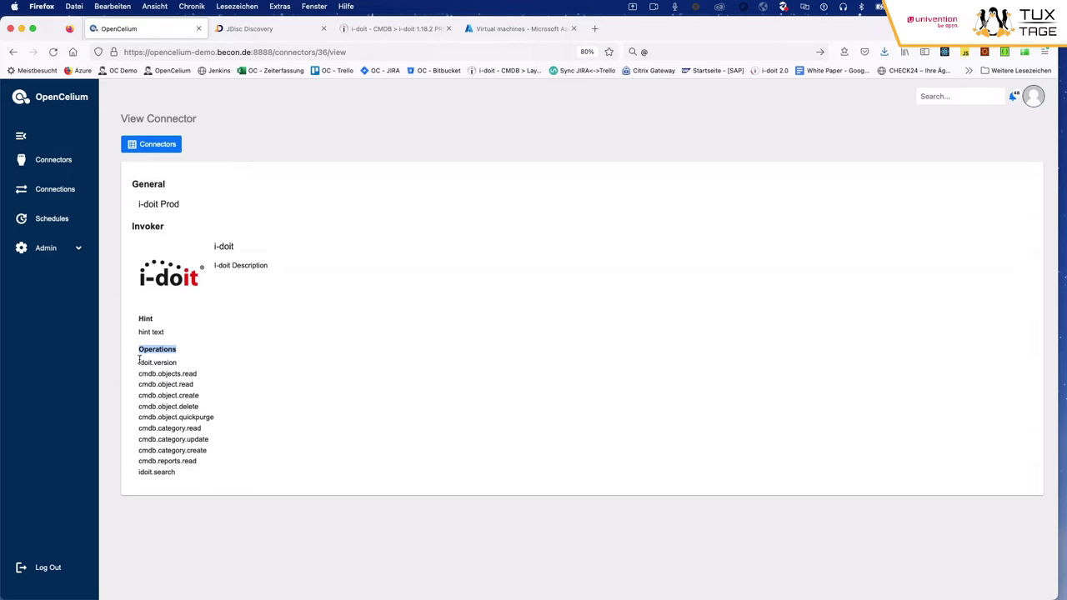
pyautogui.click(140, 362)
pyautogui.moveTo(140, 362); pyautogui.dragTo(187, 474)
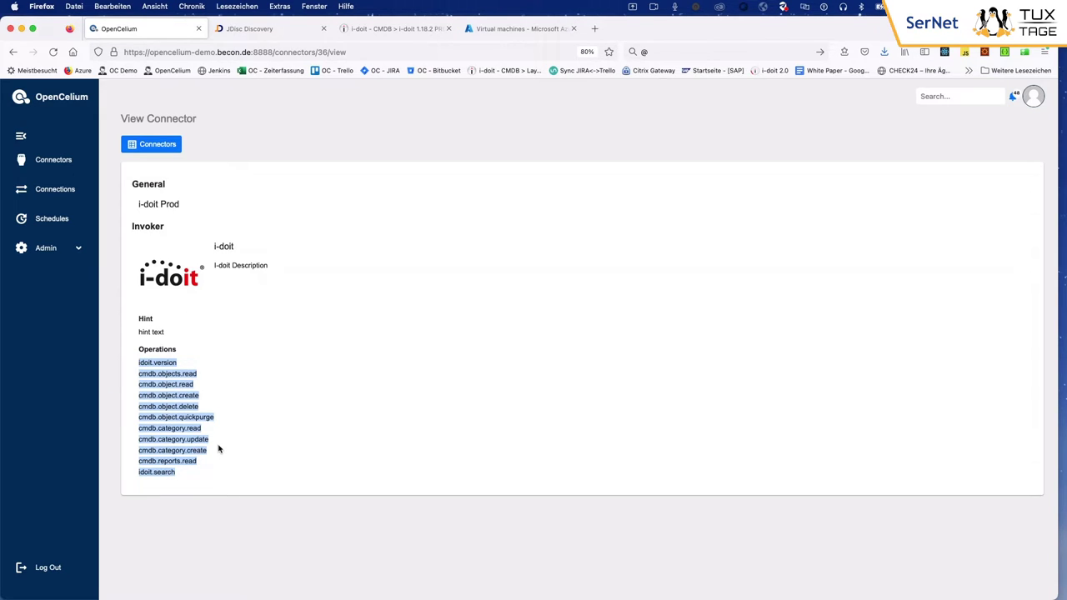
# - Start adding a new connector, enter "i-doit test" as its title and go to its invoker selection
pyautogui.click(62, 167)
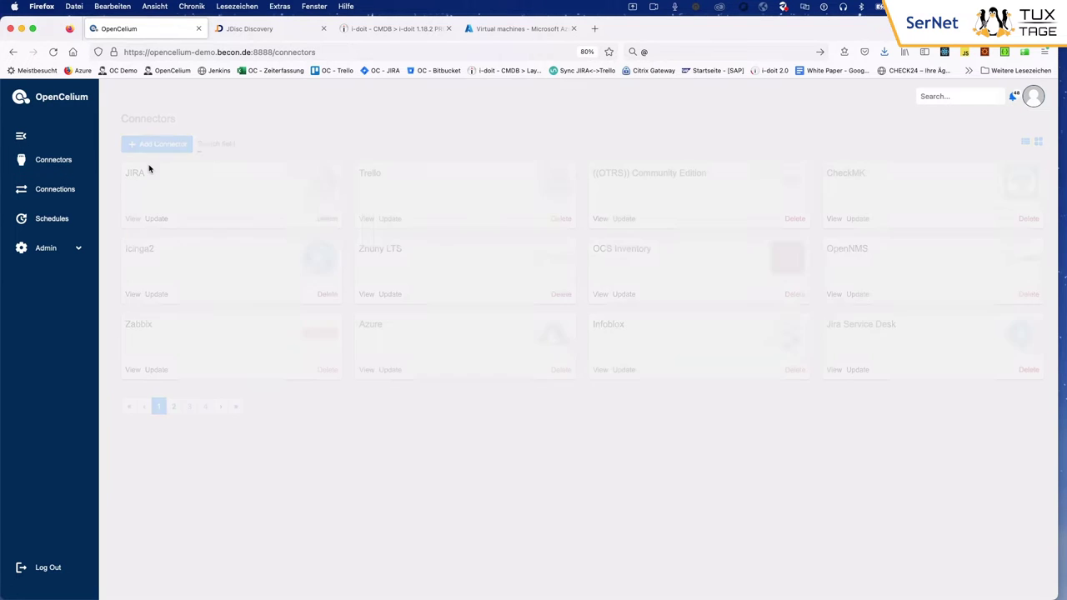
pyautogui.click(183, 145)
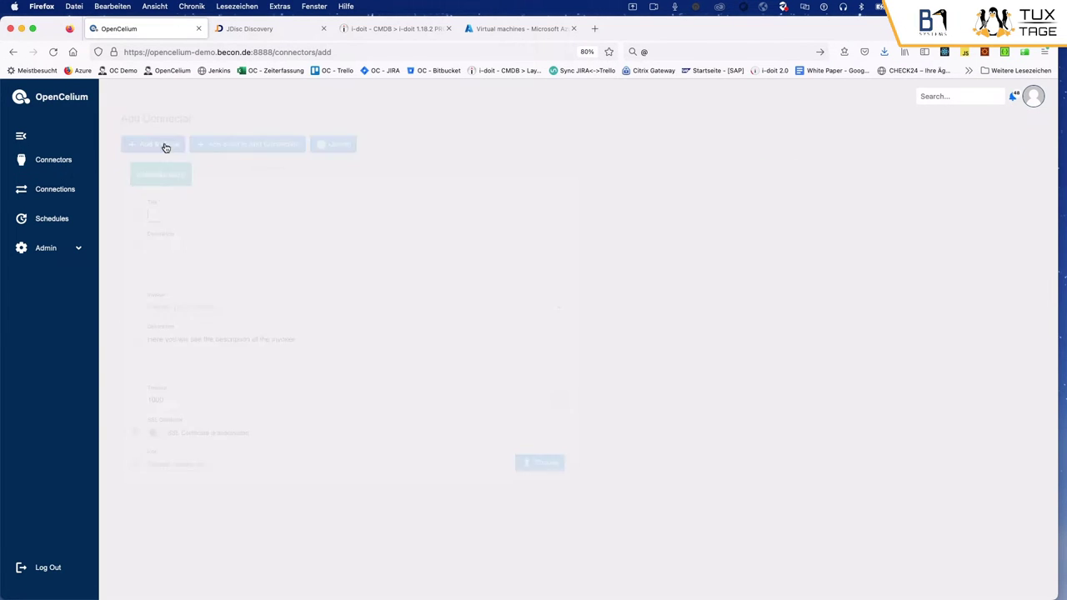
pyautogui.write('i-doit test')
pyautogui.click(222, 306)
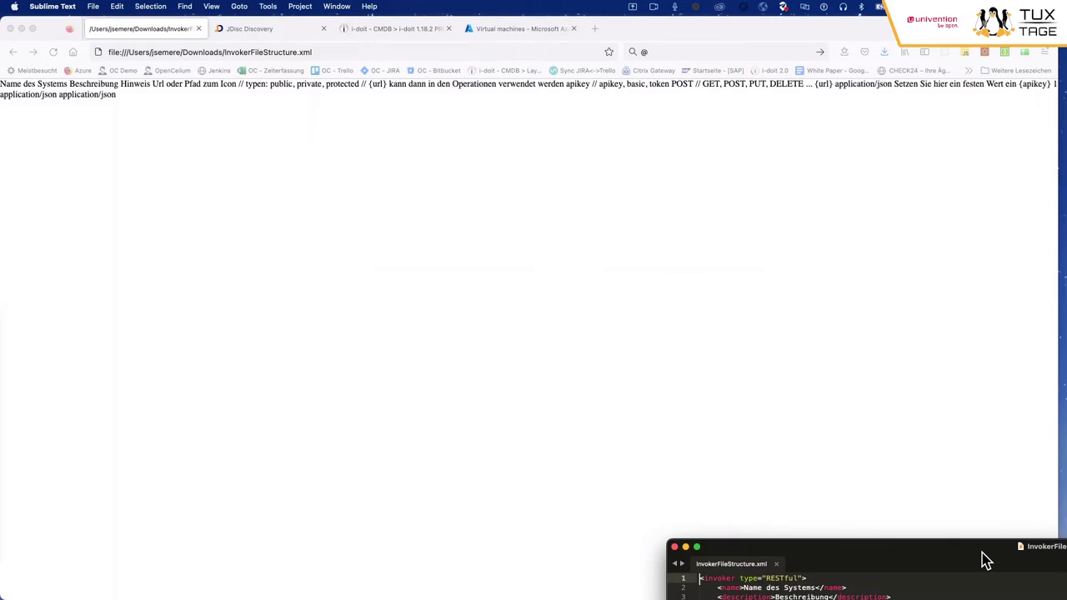
# - Return the browser to the Add Connector form, and bring InvokerFileStructure.xml in Sublime Text to the front in a taller window
pyautogui.moveTo(969, 562); pyautogui.dragTo(419, 110)
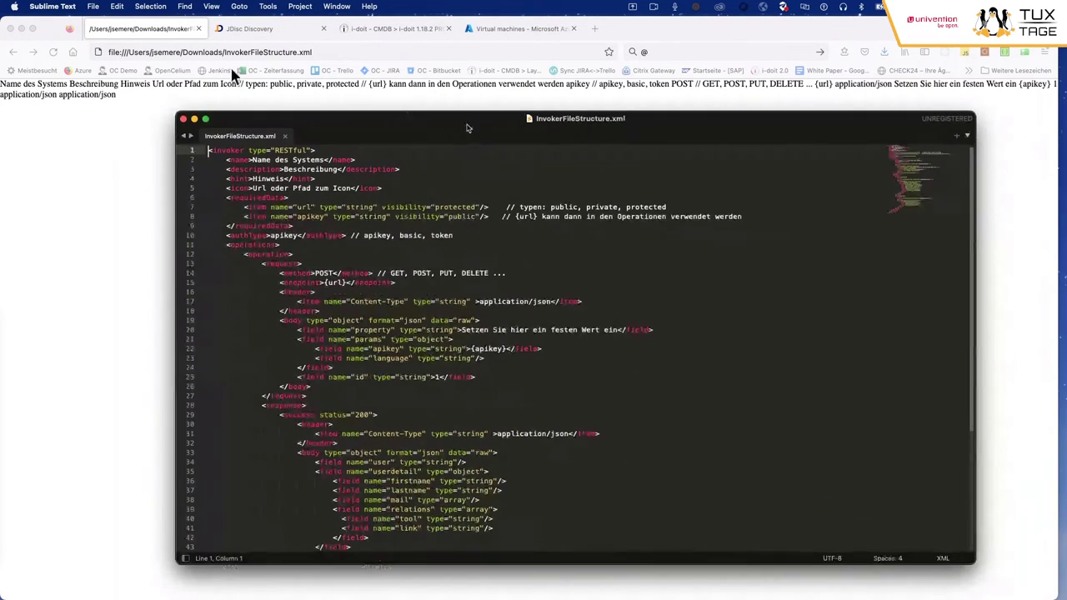
pyautogui.click(13, 53)
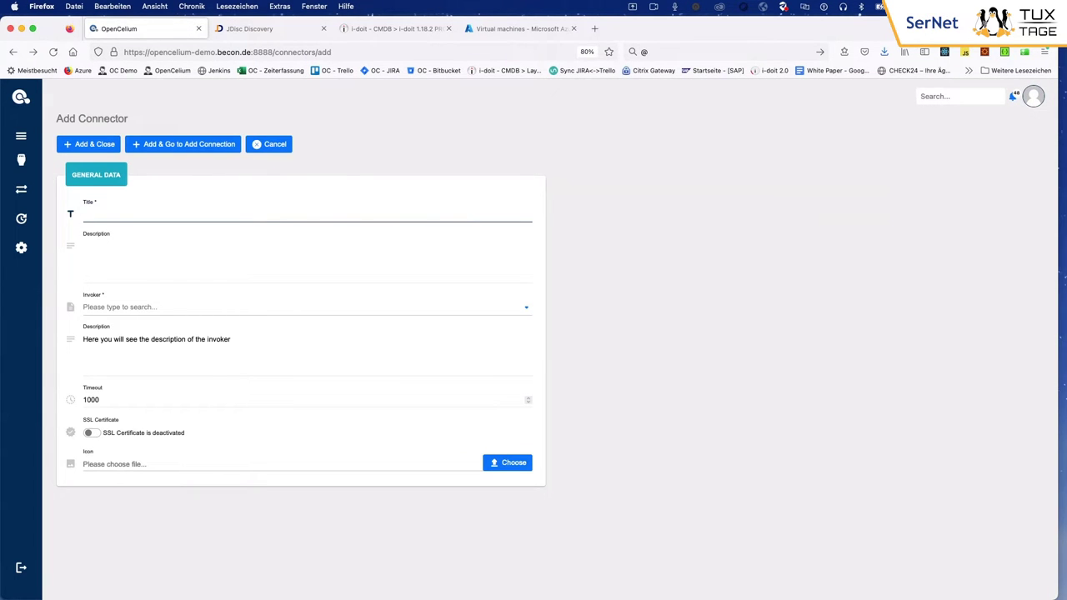
pyautogui.hotkey('ctrl', 'Up')
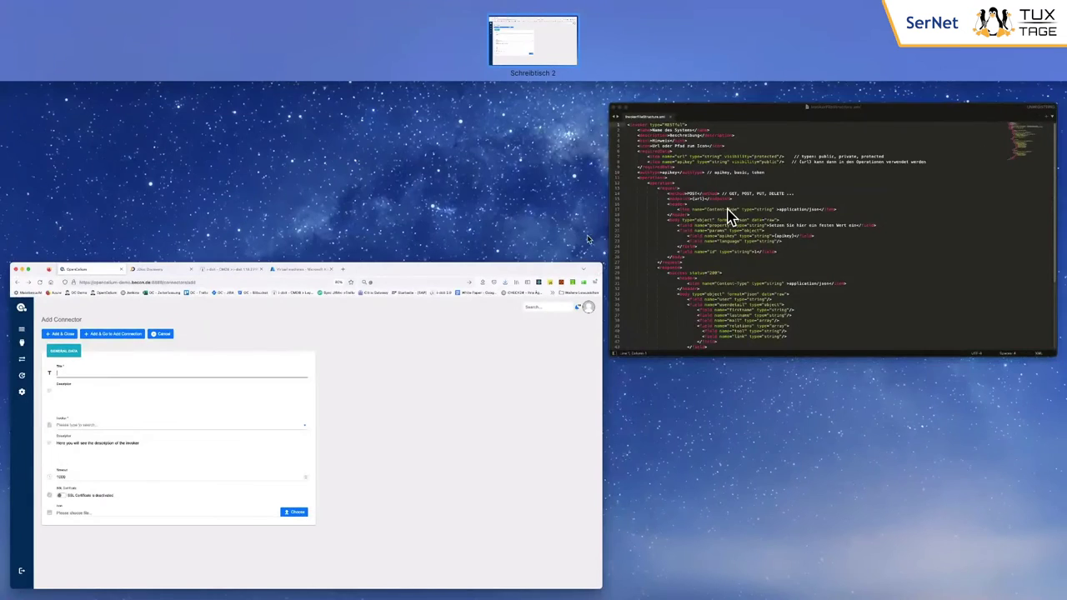
pyautogui.click(725, 217)
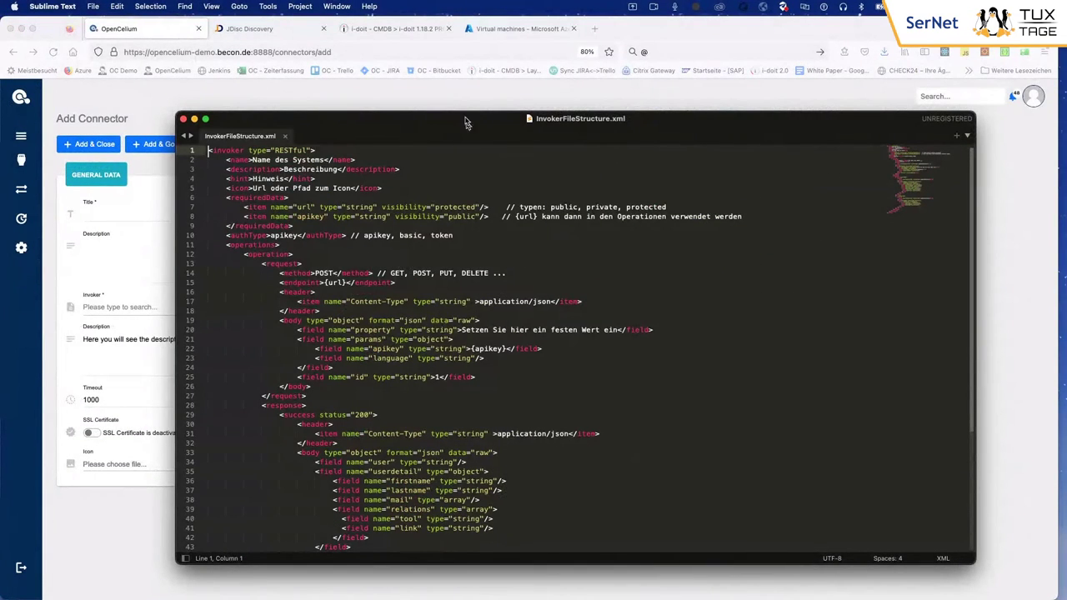
pyautogui.moveTo(465, 121); pyautogui.dragTo(388, 90)
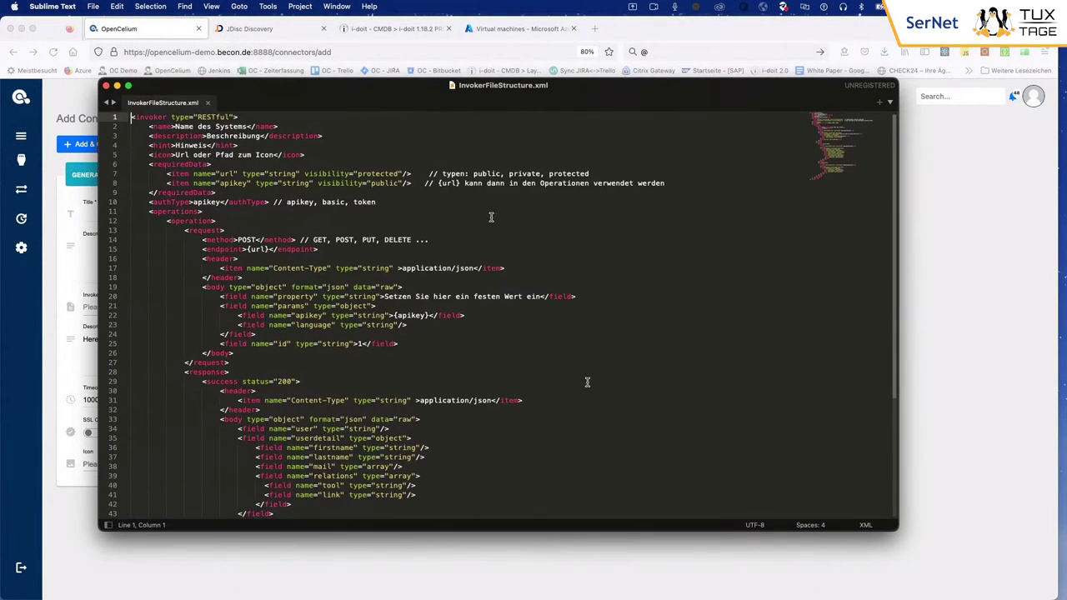
pyautogui.moveTo(895, 530); pyautogui.dragTo(899, 584)
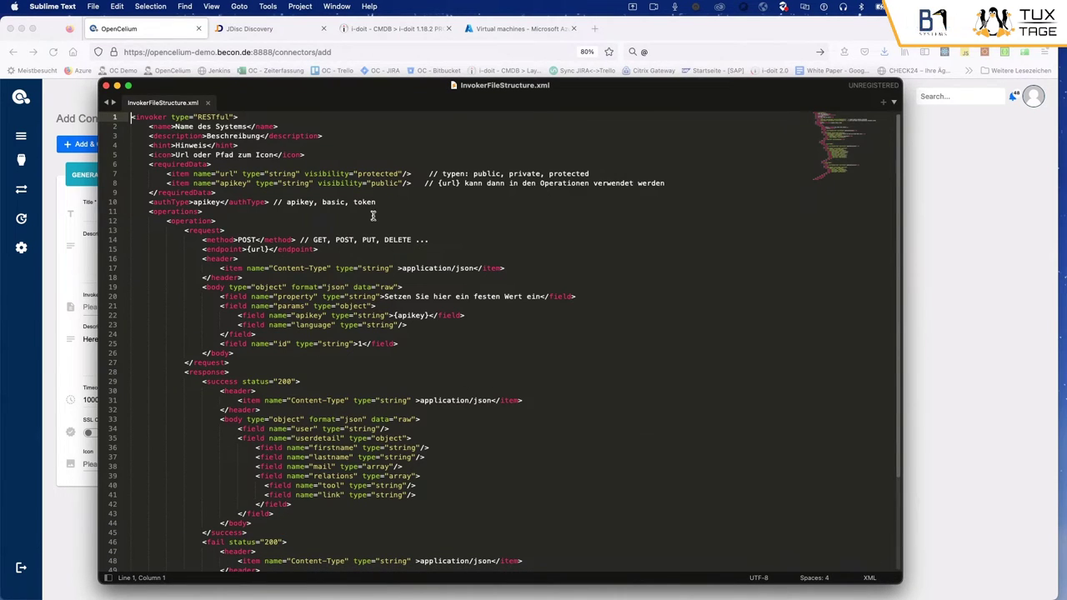
# - Examine the name, description, requiredData and authType elements in InvokerFileStructure.xml
pyautogui.tripleClick(224, 127)
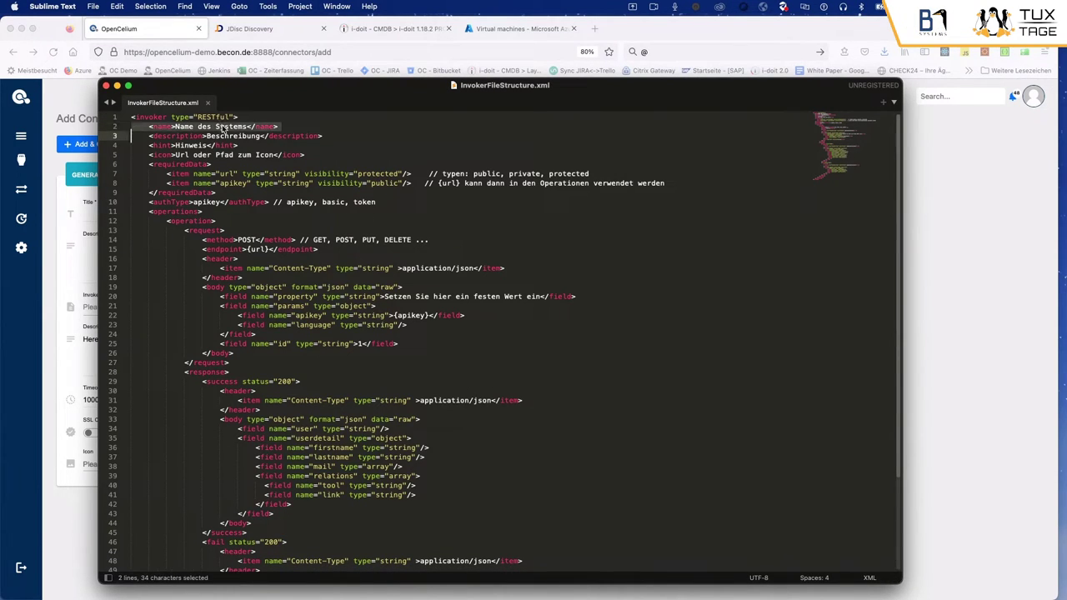
pyautogui.click(244, 145)
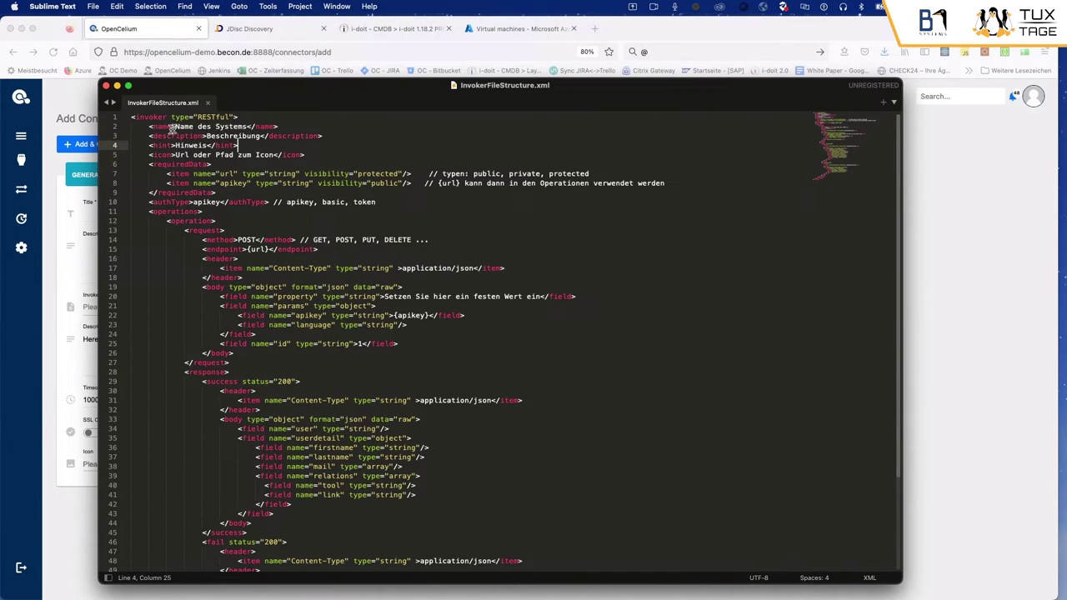
pyautogui.moveTo(175, 127); pyautogui.dragTo(248, 127)
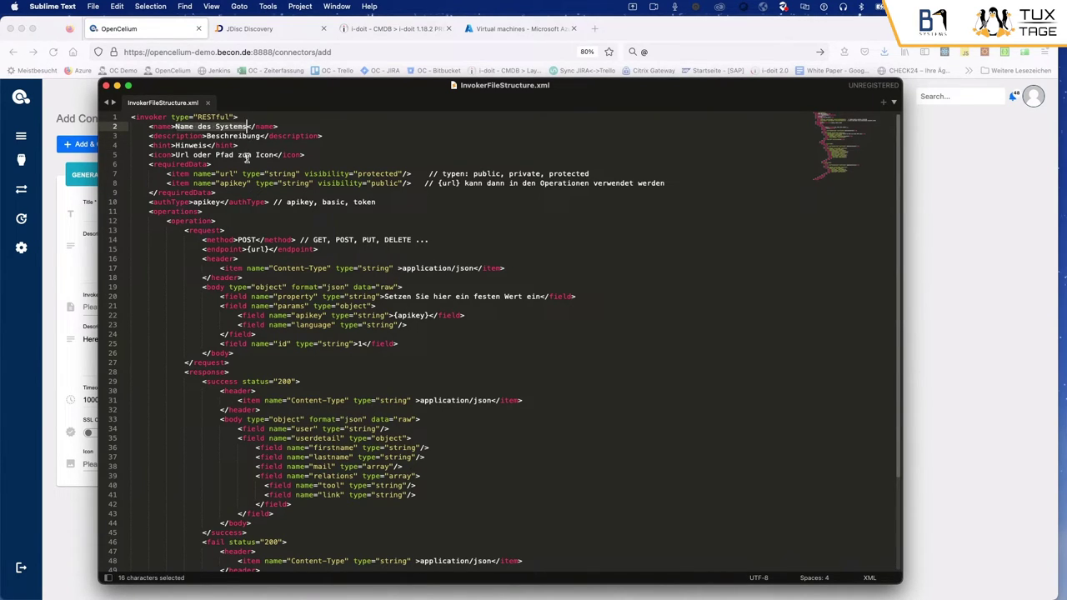
pyautogui.doubleClick(223, 135)
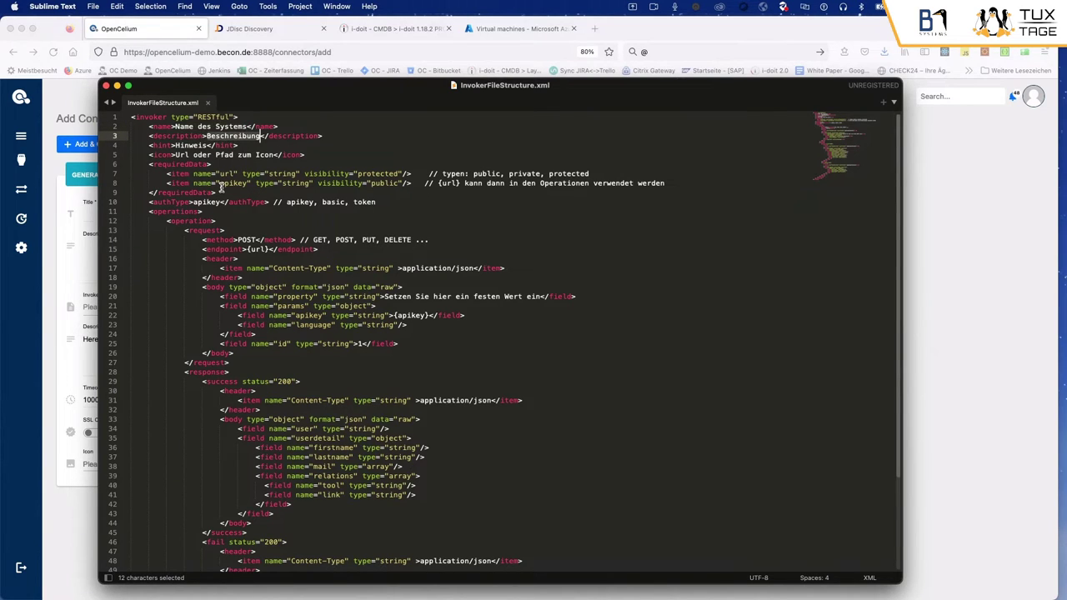
pyautogui.click(144, 164)
pyautogui.moveTo(163, 167); pyautogui.dragTo(222, 193)
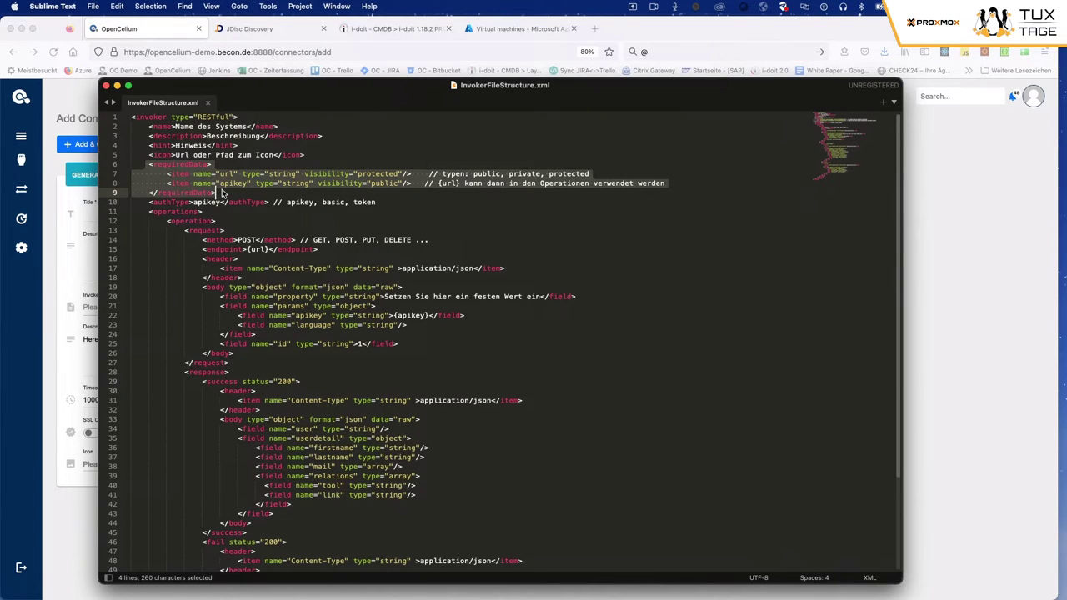
pyautogui.tripleClick(208, 202)
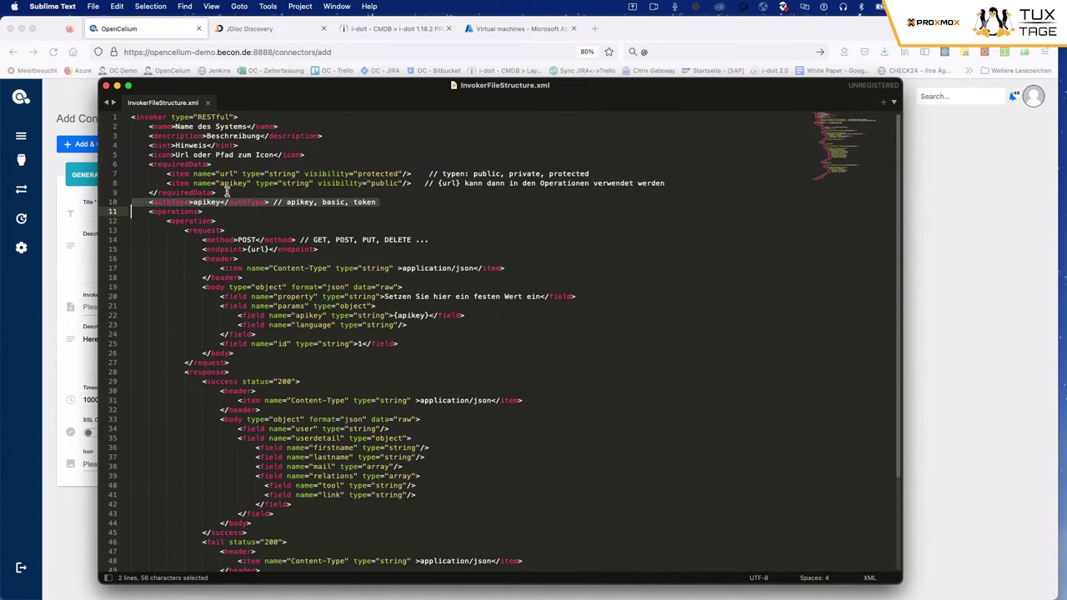
pyautogui.moveTo(224, 193); pyautogui.dragTo(135, 173)
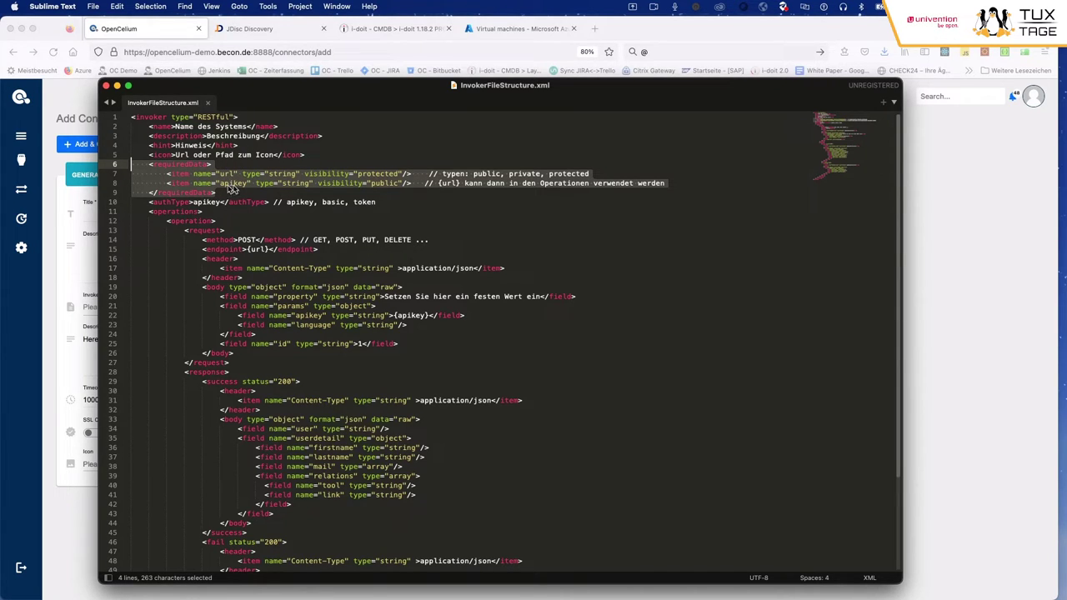
# - Switch to Firefox, select i-doit as the new connector's invoker and go to its Apikey credential
pyautogui.click(940, 286)
pyautogui.click(214, 310)
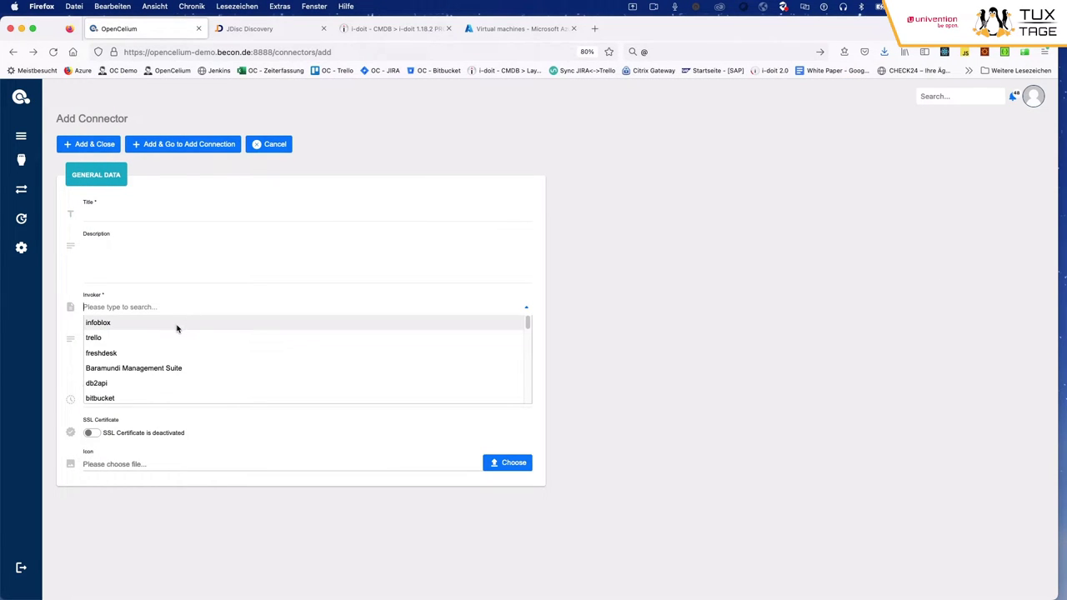
pyautogui.write('i-doit')
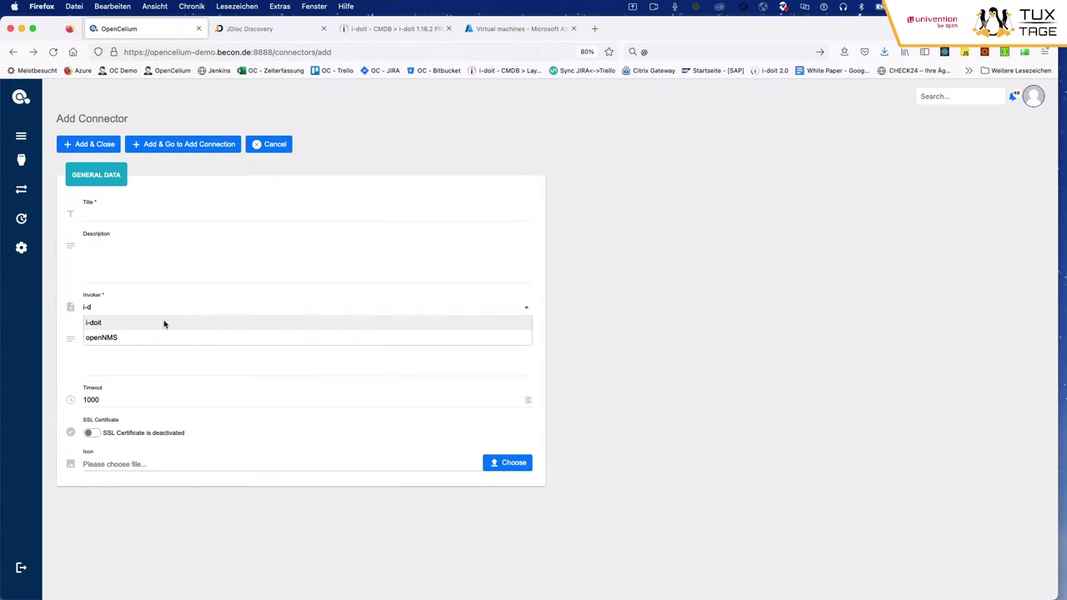
pyautogui.click(164, 324)
pyautogui.click(632, 247)
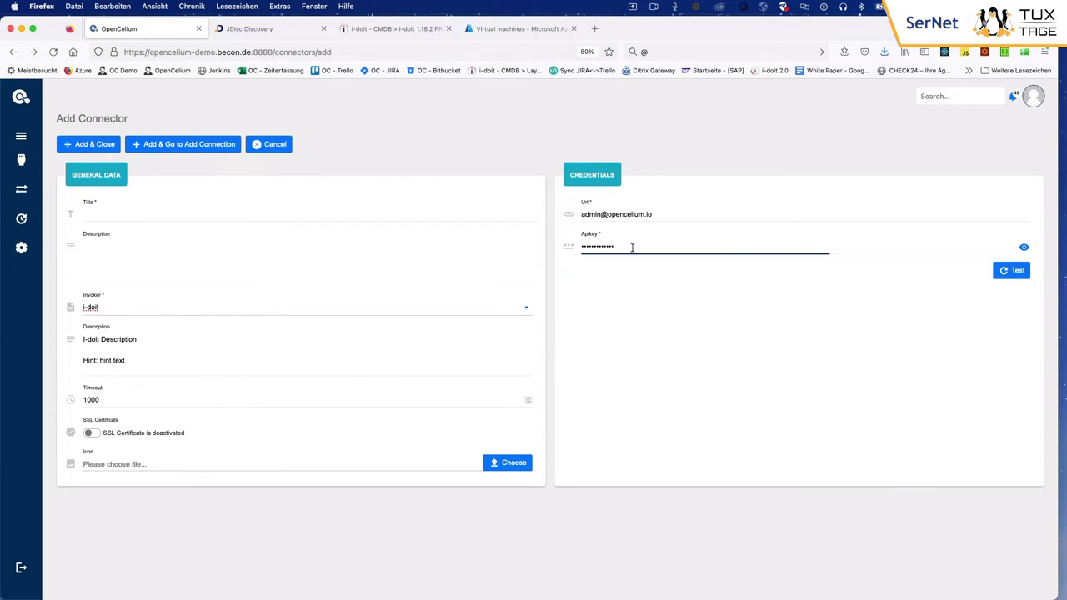
# - Set the connector's invoker to infoblox to inspect its credential fields, and change the invoker to bitbucket
pyautogui.click(269, 309)
pyautogui.click(257, 327)
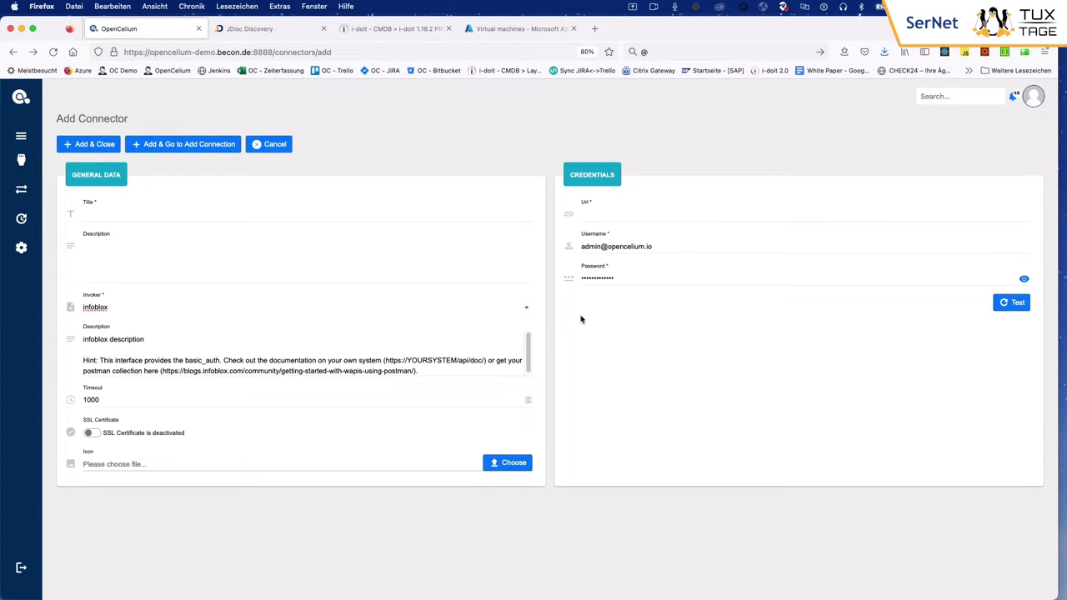
pyautogui.click(622, 282)
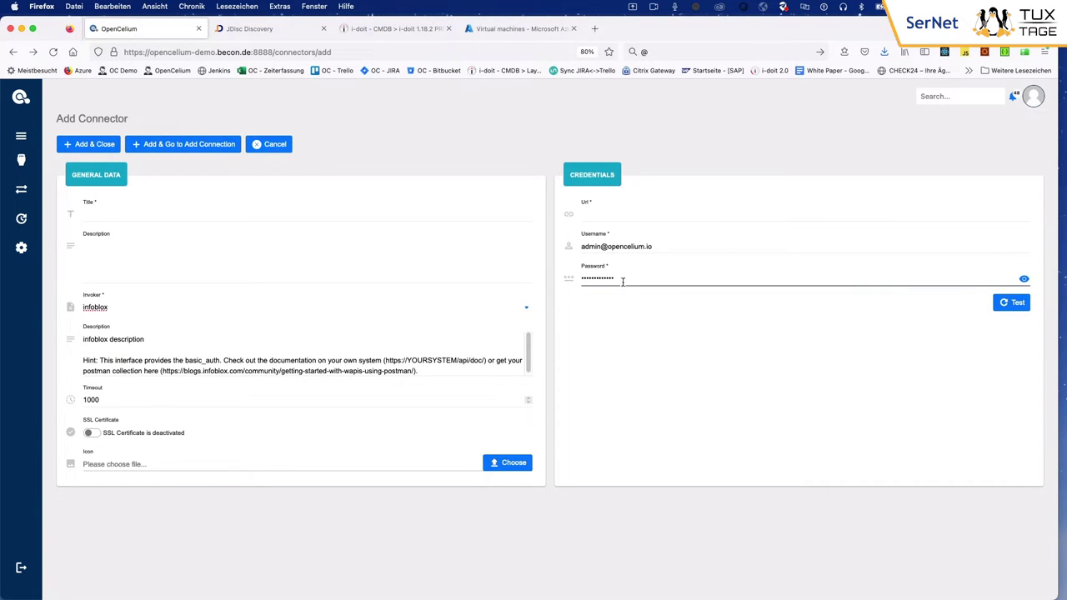
pyautogui.click(180, 309)
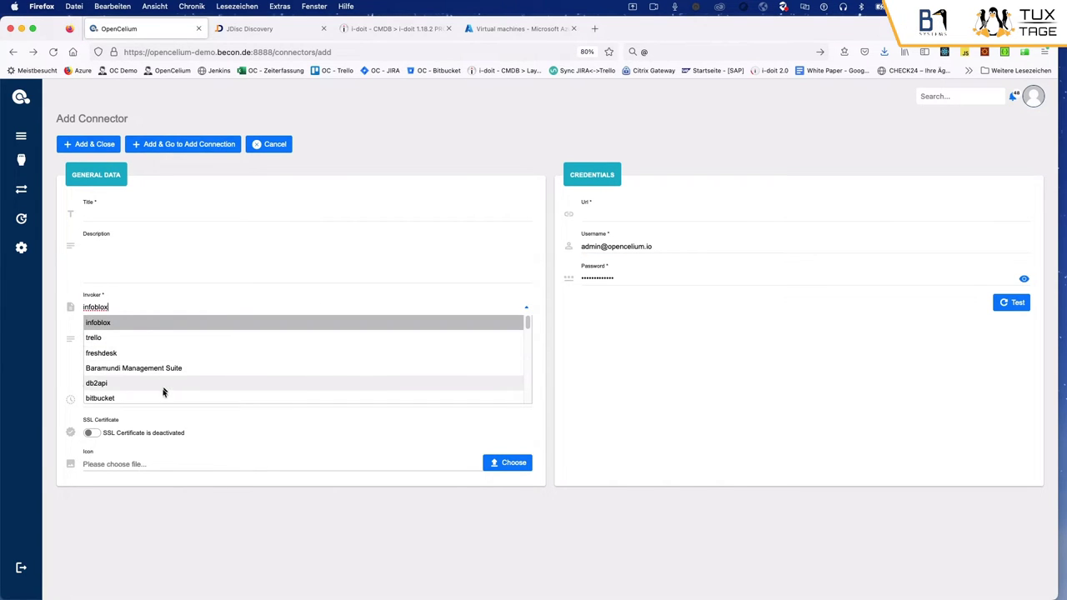
pyautogui.click(163, 398)
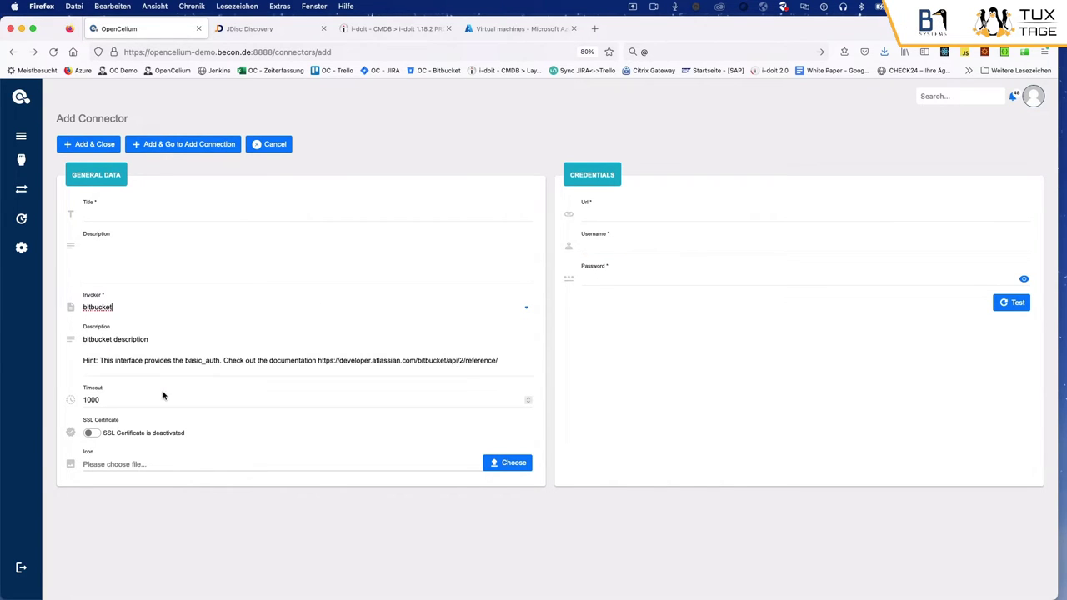
# - Look through the available invokers and set the new connector's invoker to Azure to inspect its credential fields
pyautogui.click(170, 309)
pyautogui.scroll(-3, 163, 343)
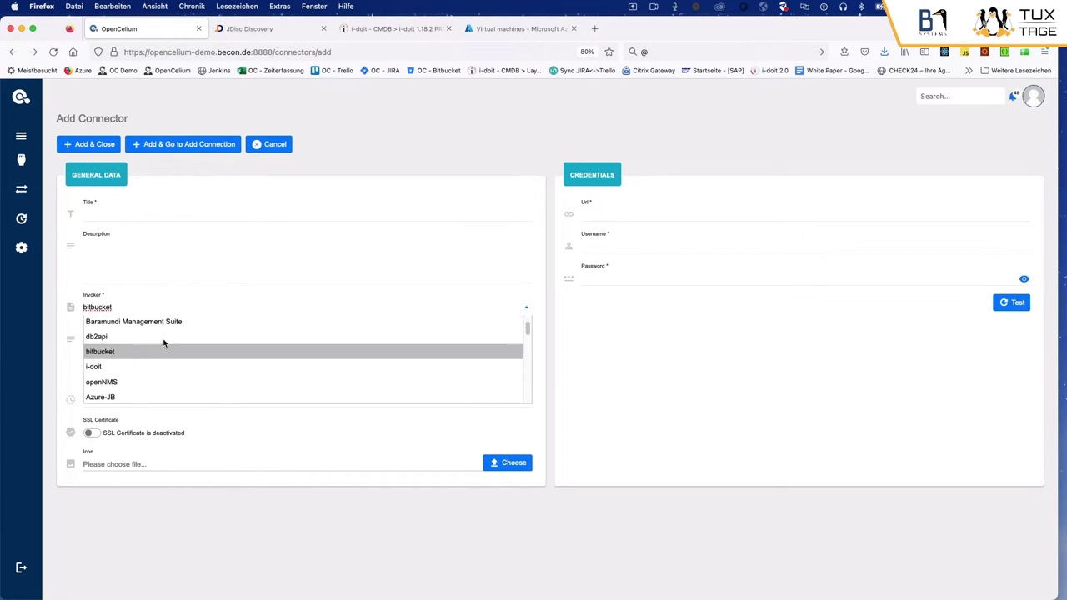
pyautogui.scroll(-3, 163, 344)
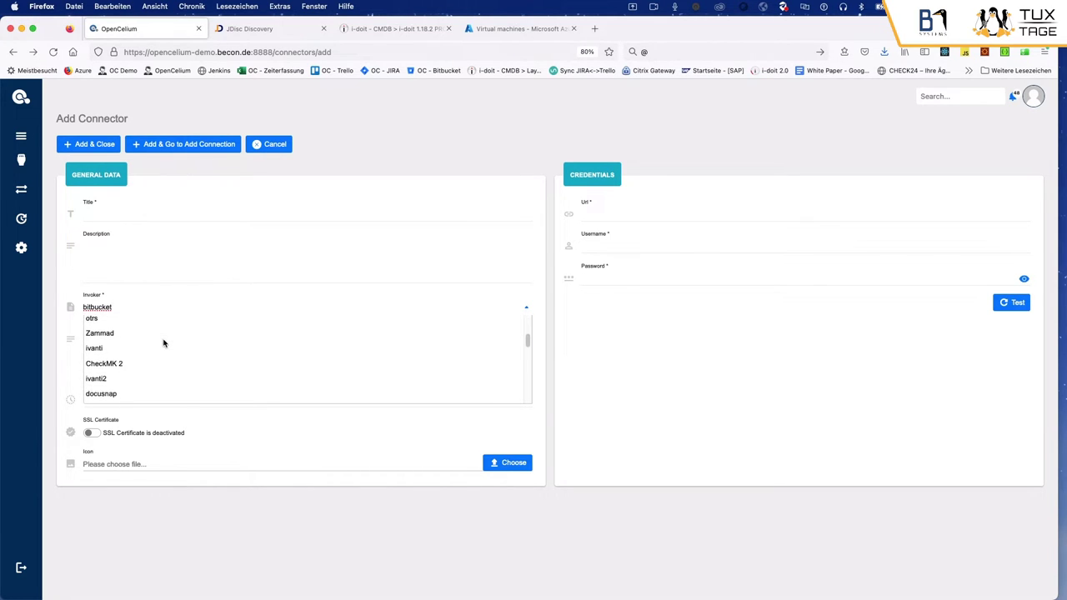
pyautogui.scroll(-5, 163, 343)
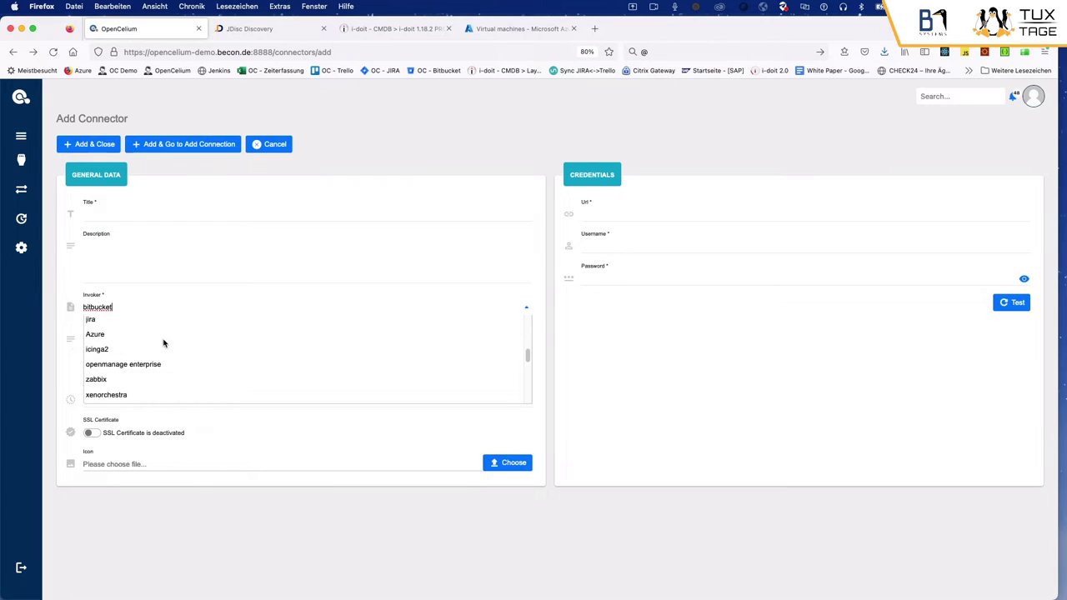
pyautogui.click(143, 330)
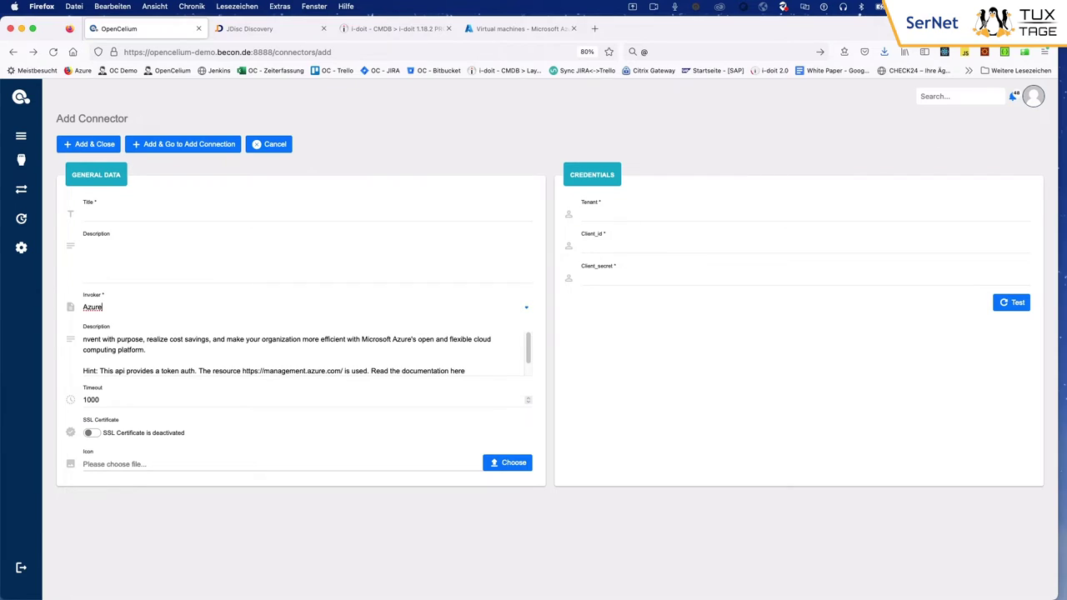
# - Switch to InvokerFileStructure.xml in Sublime Text and examine its authType line, operations element and request block
pyautogui.hotkey('ctrl', 'Up')
pyautogui.click(227, 260)
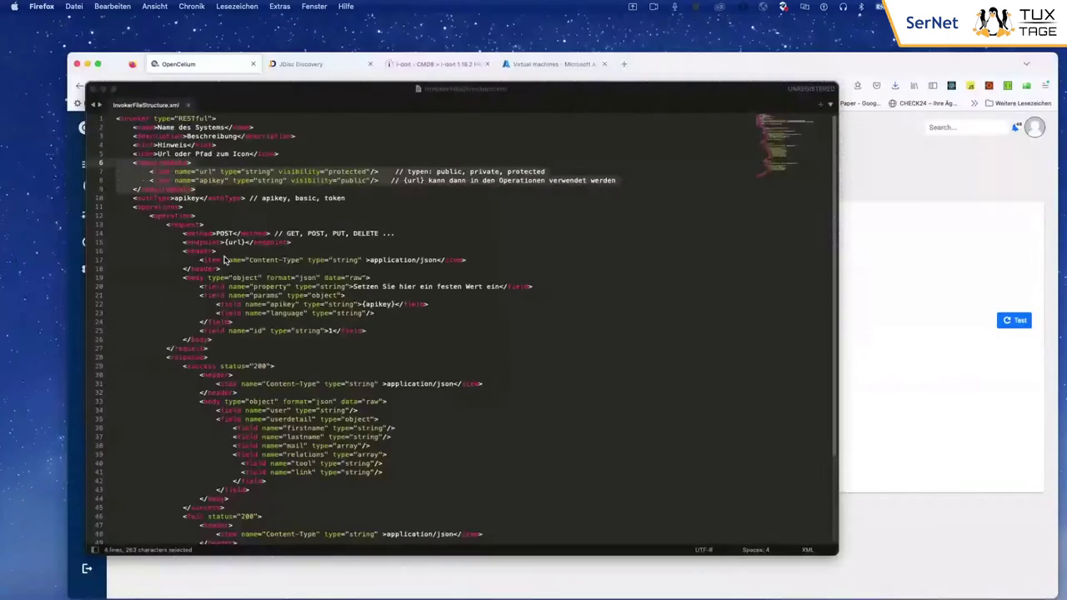
pyautogui.click(236, 248)
pyautogui.doubleClick(145, 204)
pyautogui.tripleClick(145, 203)
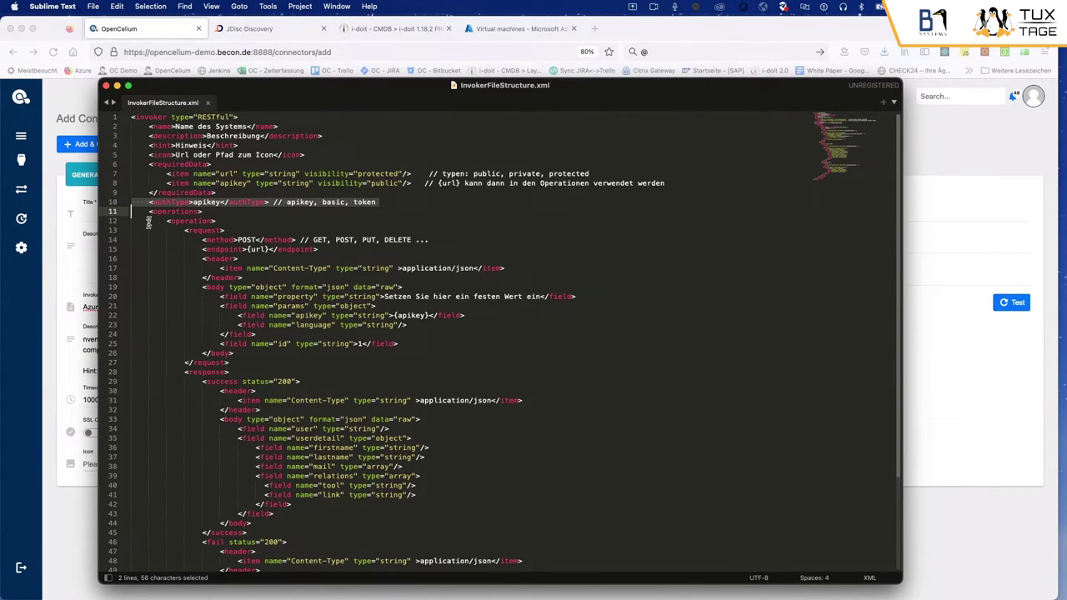
pyautogui.moveTo(149, 212); pyautogui.dragTo(203, 214)
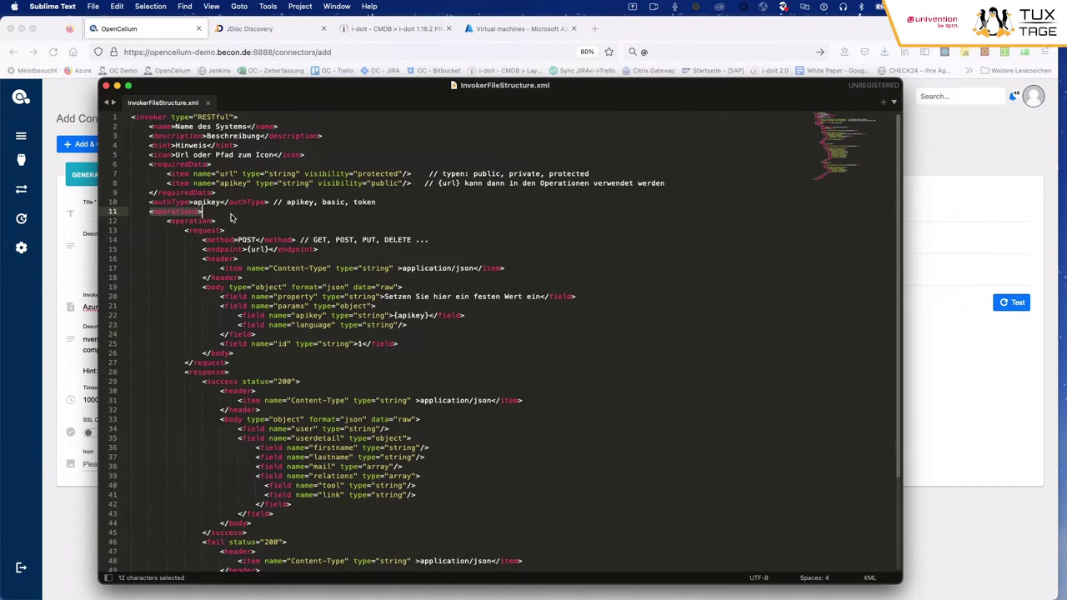
pyautogui.moveTo(177, 232); pyautogui.dragTo(239, 359)
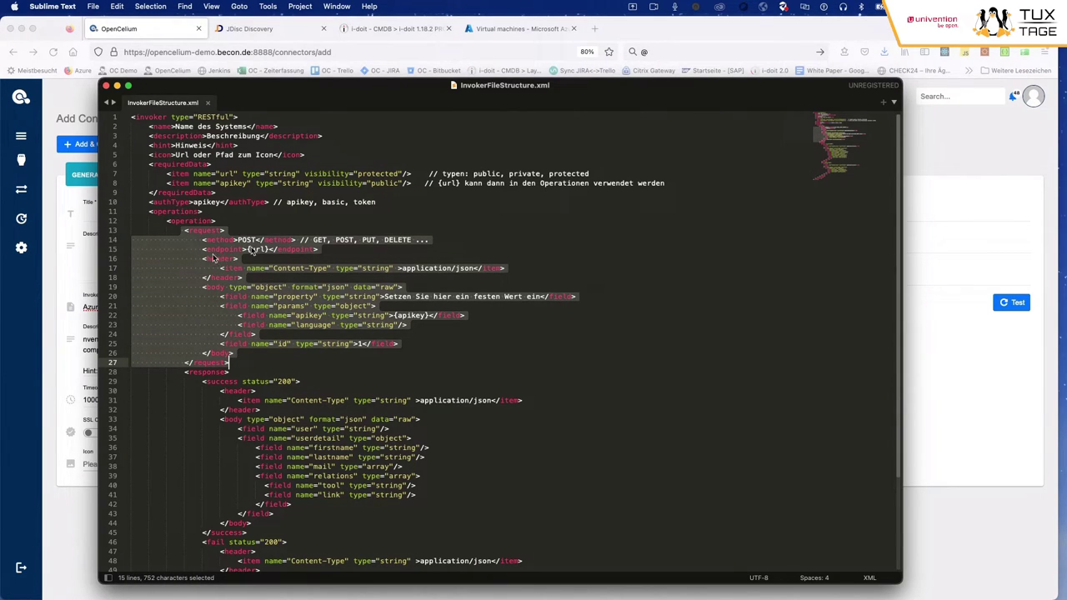
# - Examine the response block of InvokerFileStructure.xml, including its success and fail elements
pyautogui.scroll(-3, 259, 262)
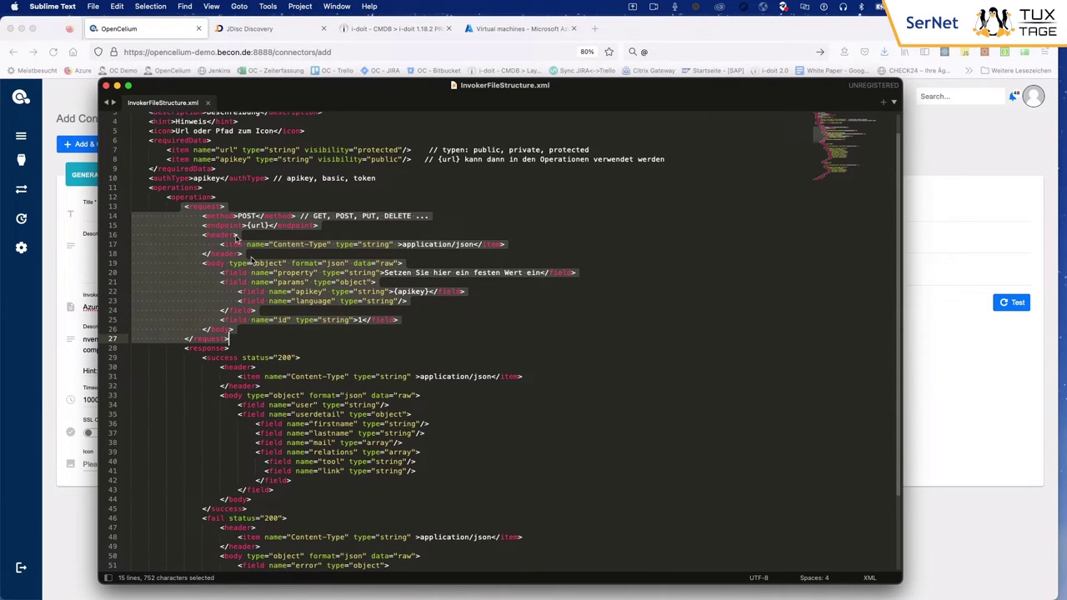
pyautogui.scroll(-2, 250, 275)
pyautogui.scroll(-4, 255, 321)
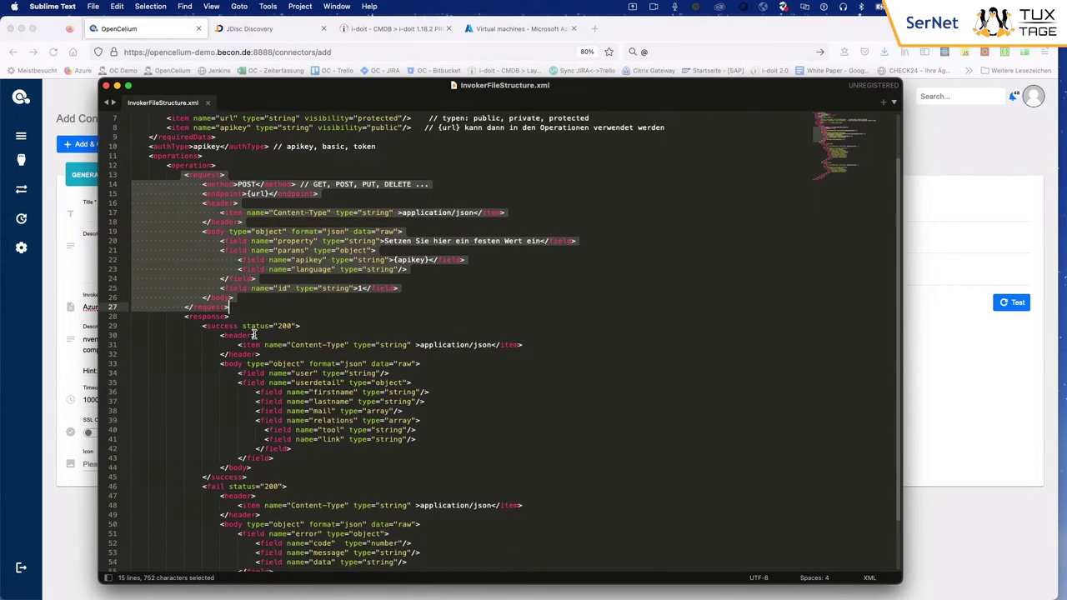
pyautogui.moveTo(184, 290); pyautogui.dragTo(270, 542)
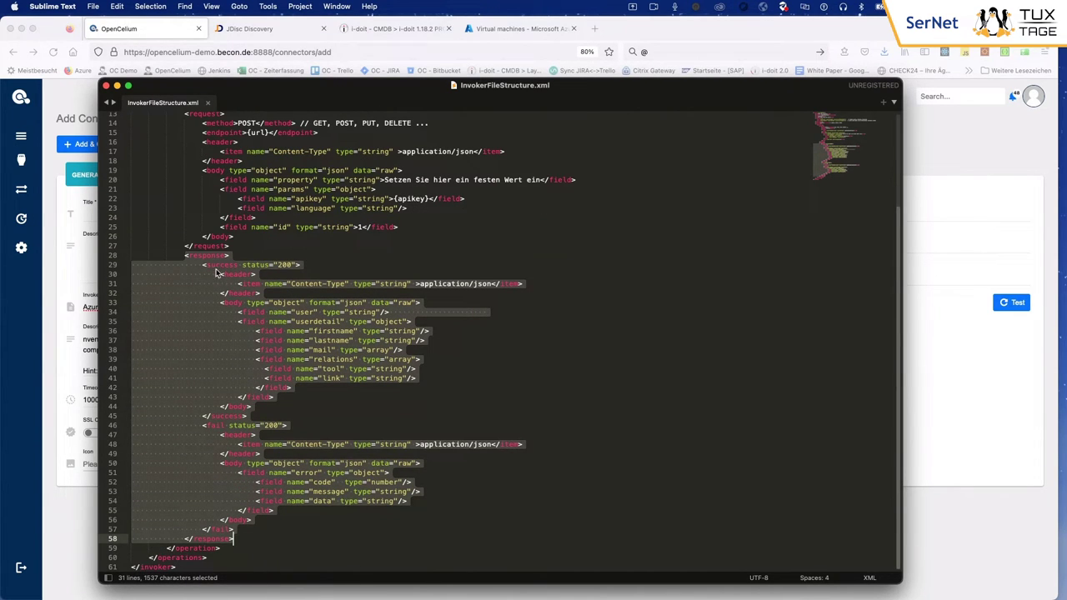
pyautogui.doubleClick(215, 425)
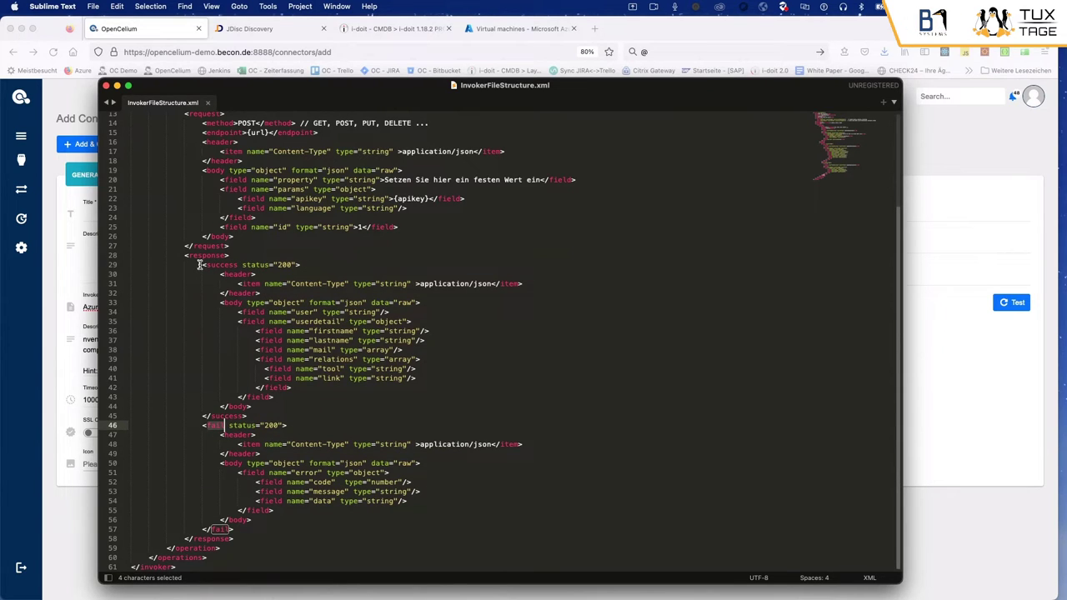
pyautogui.moveTo(200, 265); pyautogui.dragTo(261, 417)
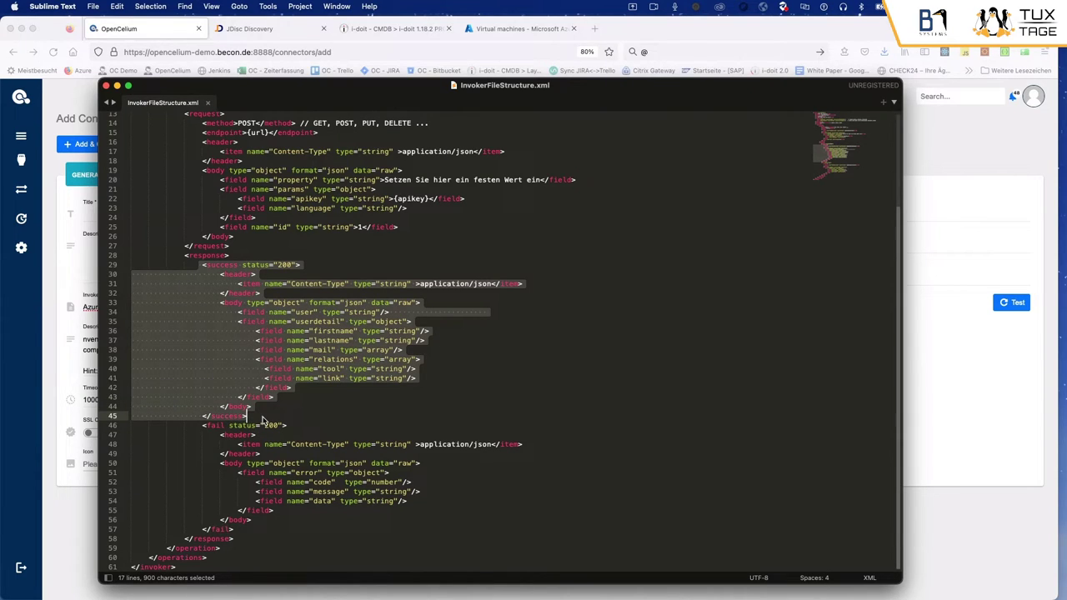
pyautogui.click(202, 426)
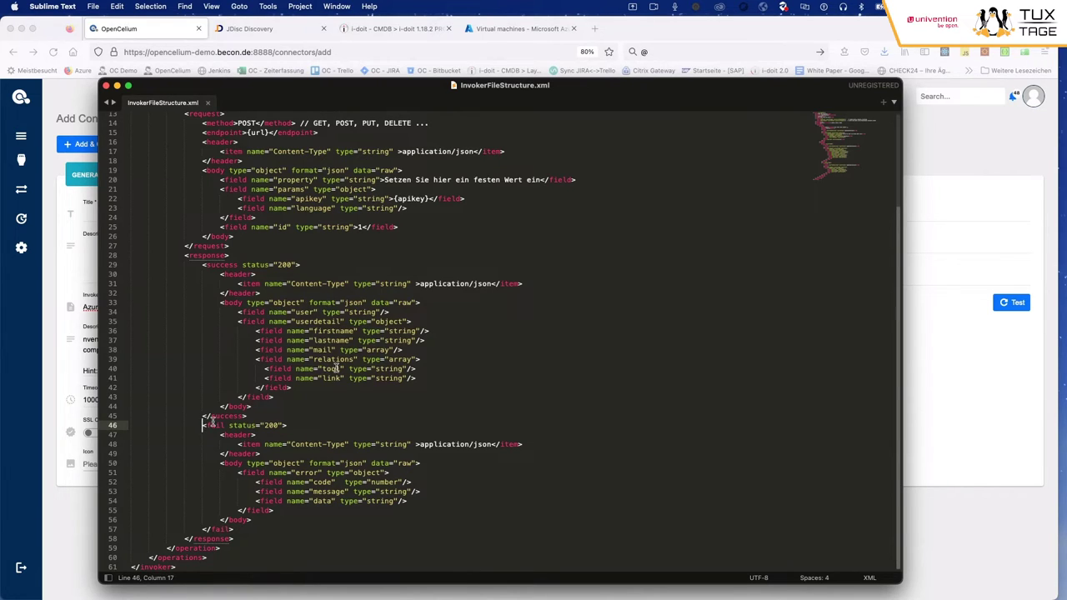
# - Examine the response's status attribute, its fail block and the nested field definitions in the success body
pyautogui.doubleClick(258, 264)
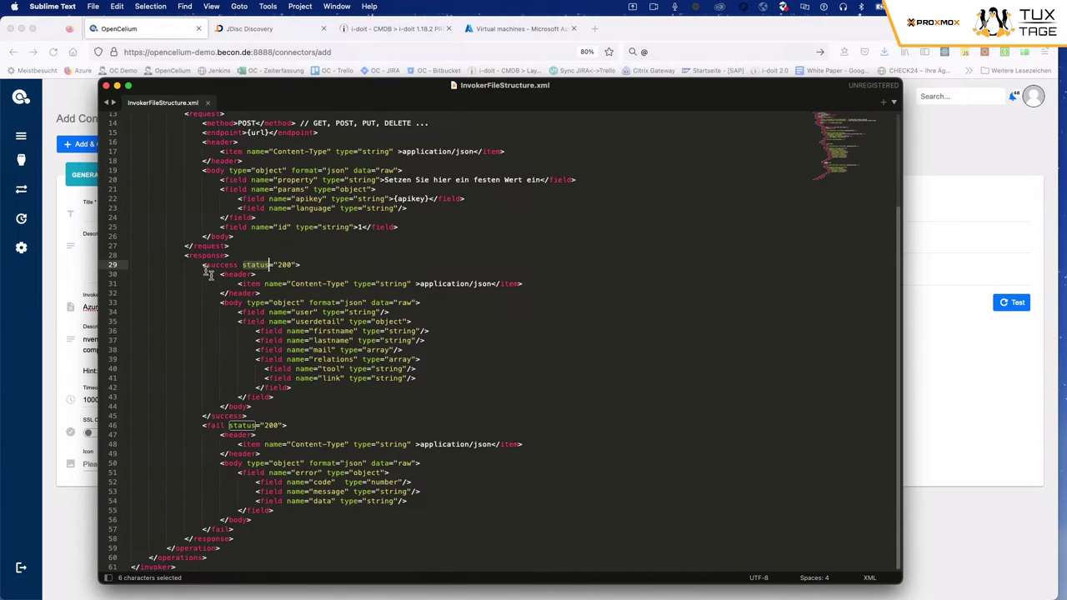
pyautogui.moveTo(201, 265); pyautogui.dragTo(252, 531)
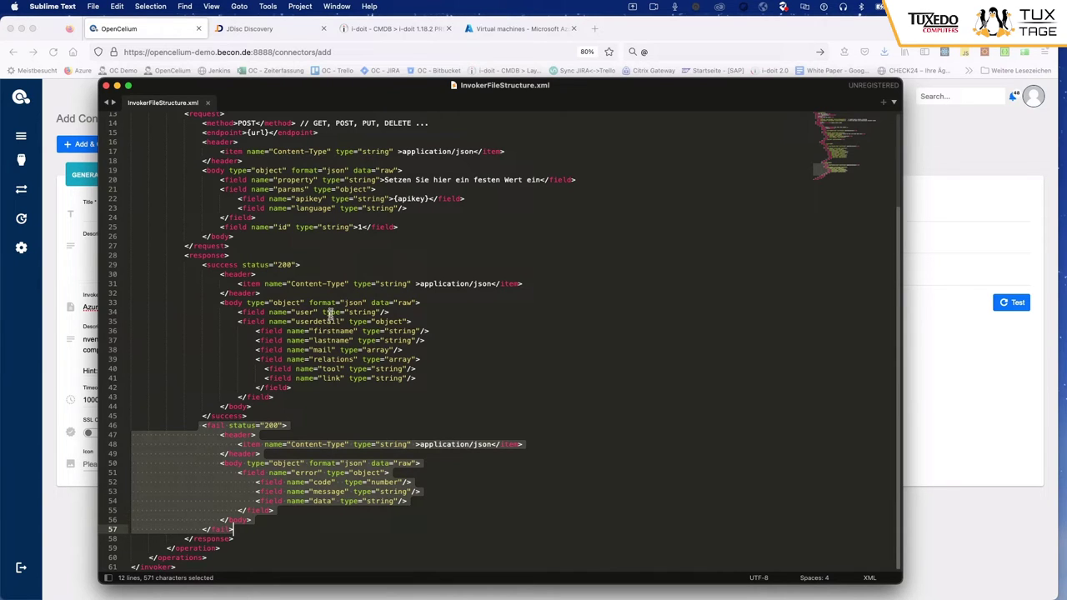
pyautogui.moveTo(330, 315); pyautogui.dragTo(323, 398)
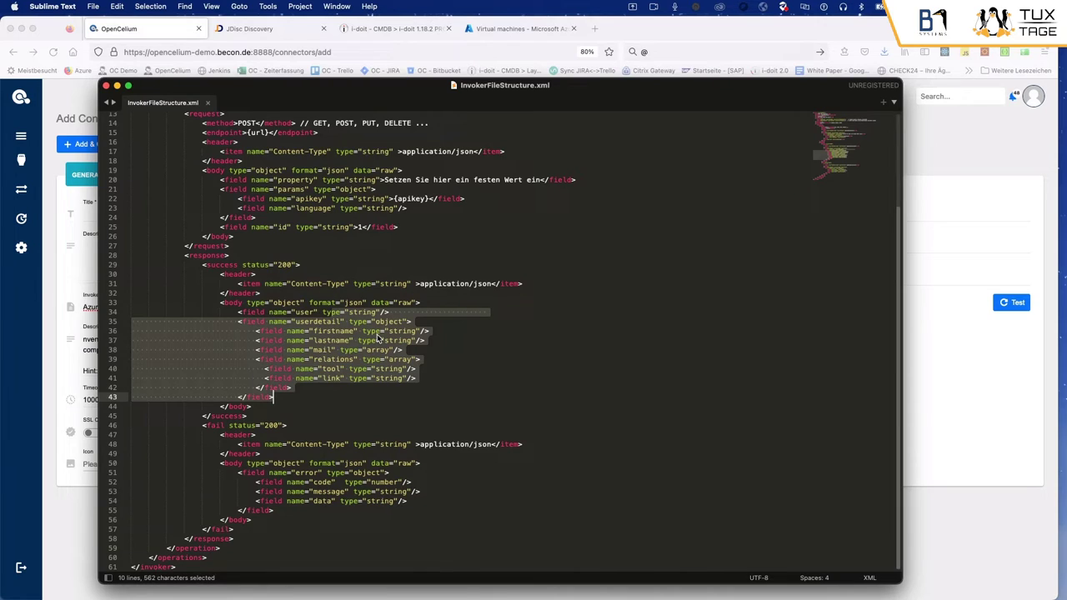
pyautogui.click(375, 368)
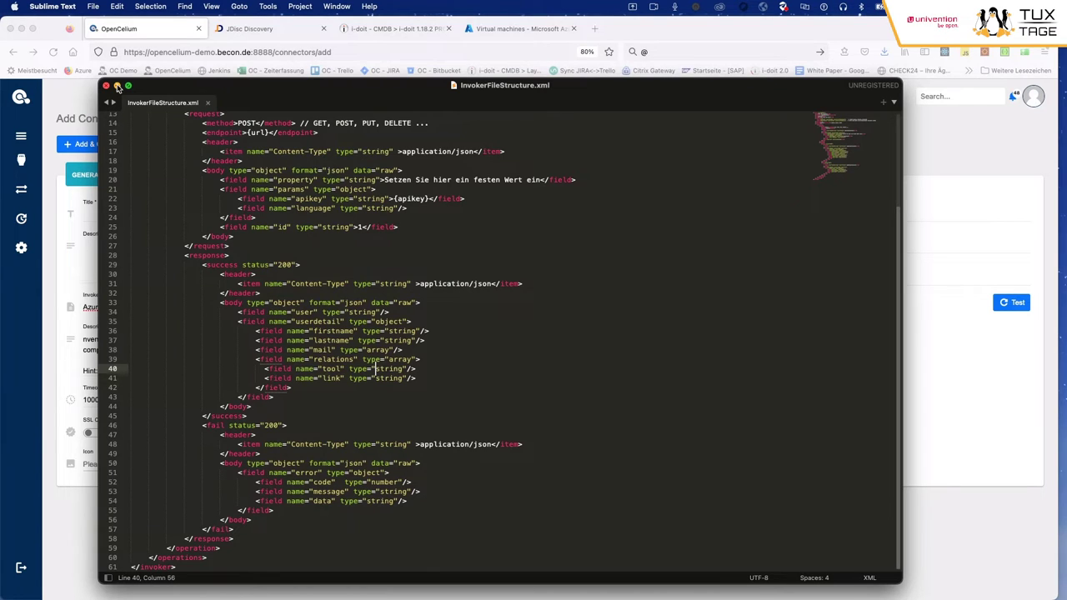
# - Minimize InvokerFileStructure.xml and return to the Add Connector form in Firefox, leaving Azure as the invoker
pyautogui.scroll(5, 249, 285)
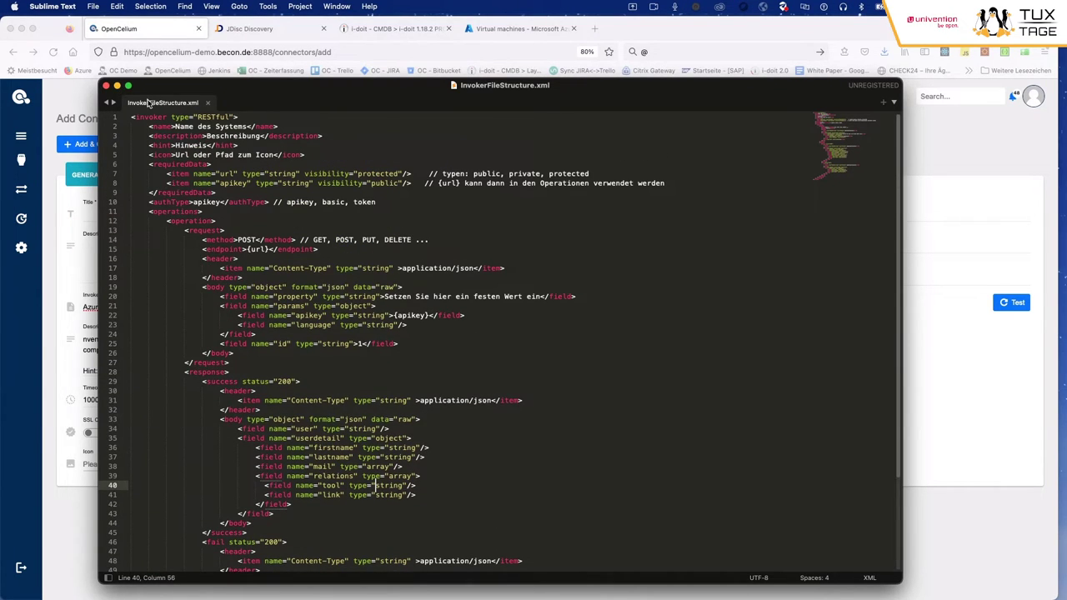
pyautogui.click(117, 86)
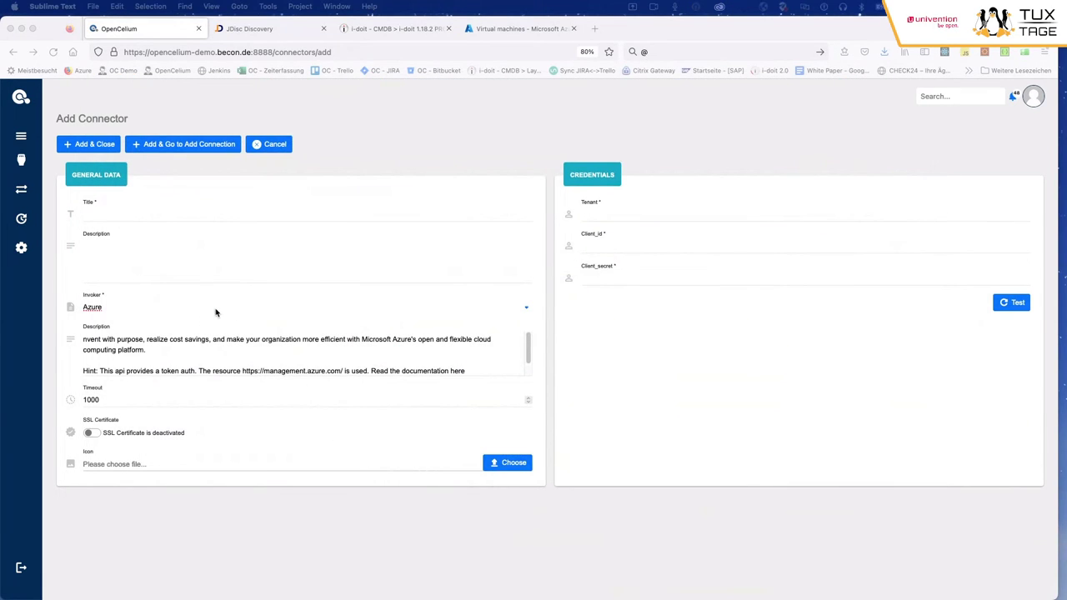
pyautogui.click(215, 313)
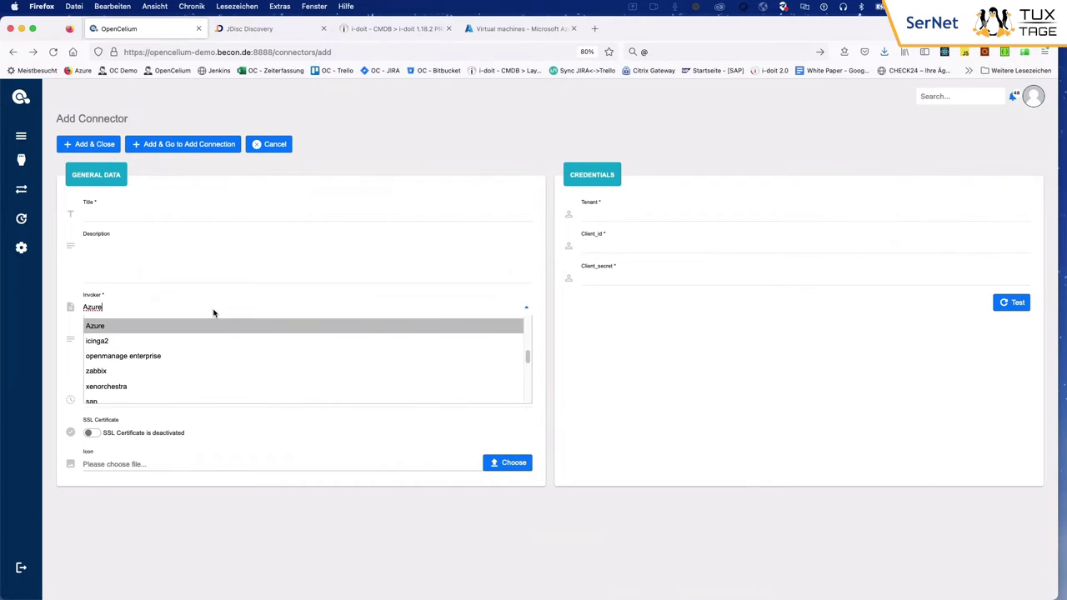
pyautogui.click(220, 221)
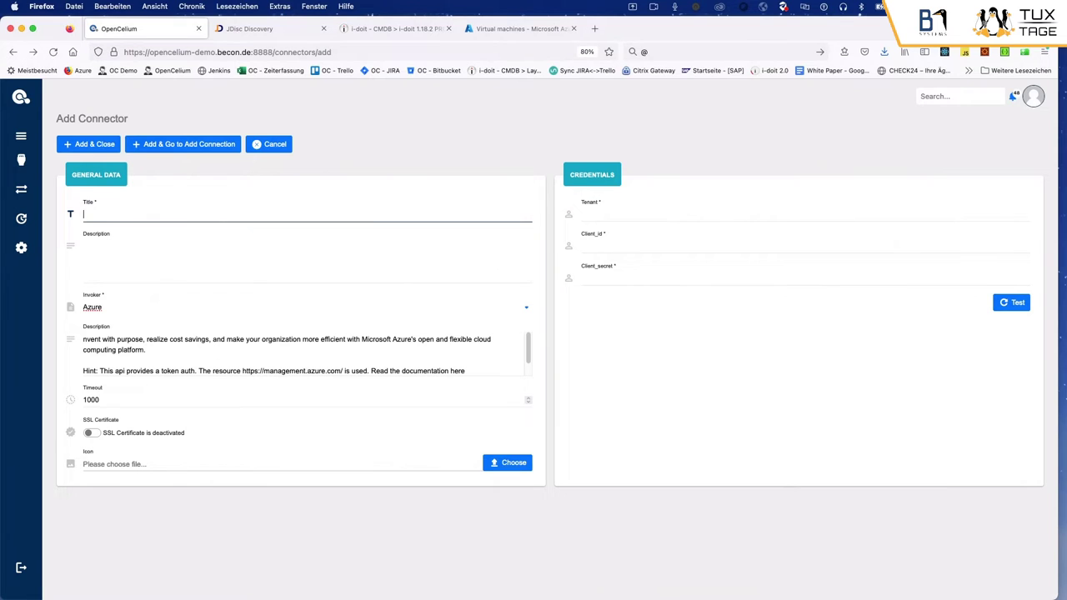
# - Bring baramundi.xml in Sublime Text to the front, narrow its folder sidebar and clear the text selection
pyautogui.moveTo(1033, 575); pyautogui.dragTo(540, 67)
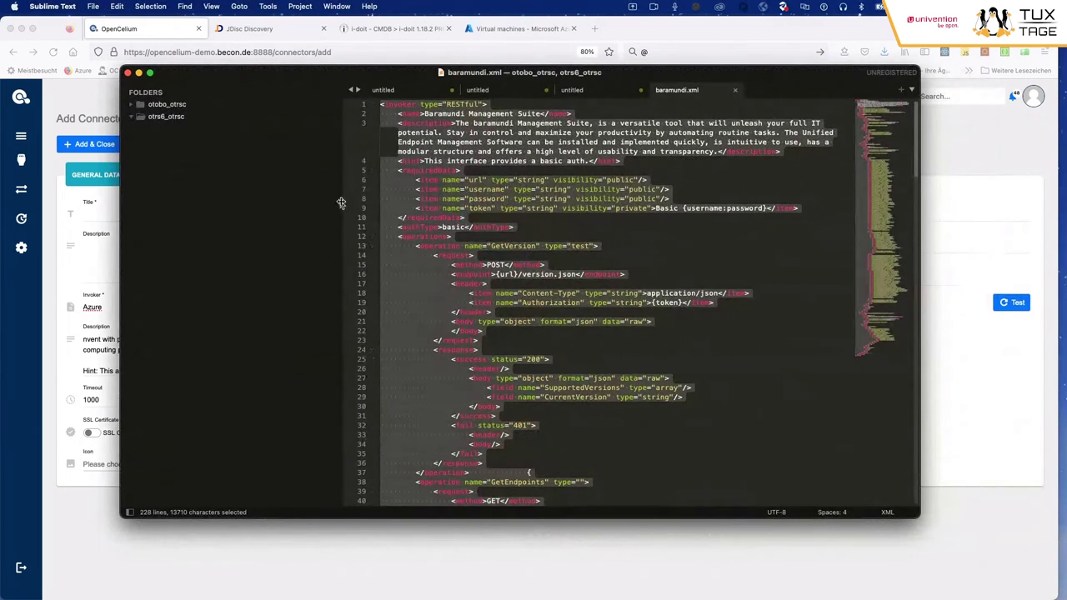
pyautogui.moveTo(341, 203); pyautogui.dragTo(133, 169)
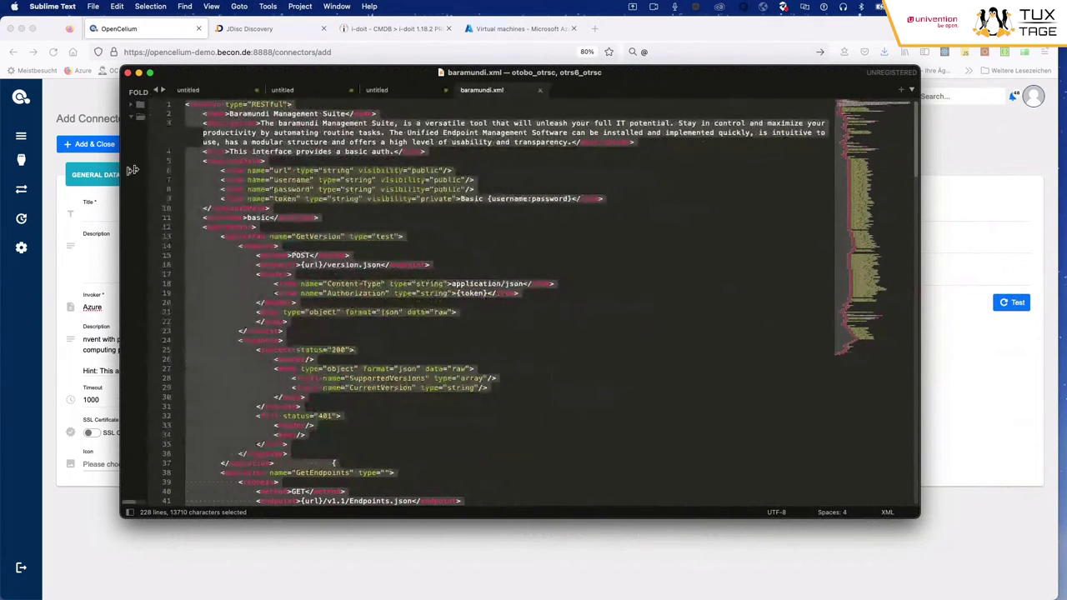
pyautogui.click(302, 122)
pyautogui.click(306, 161)
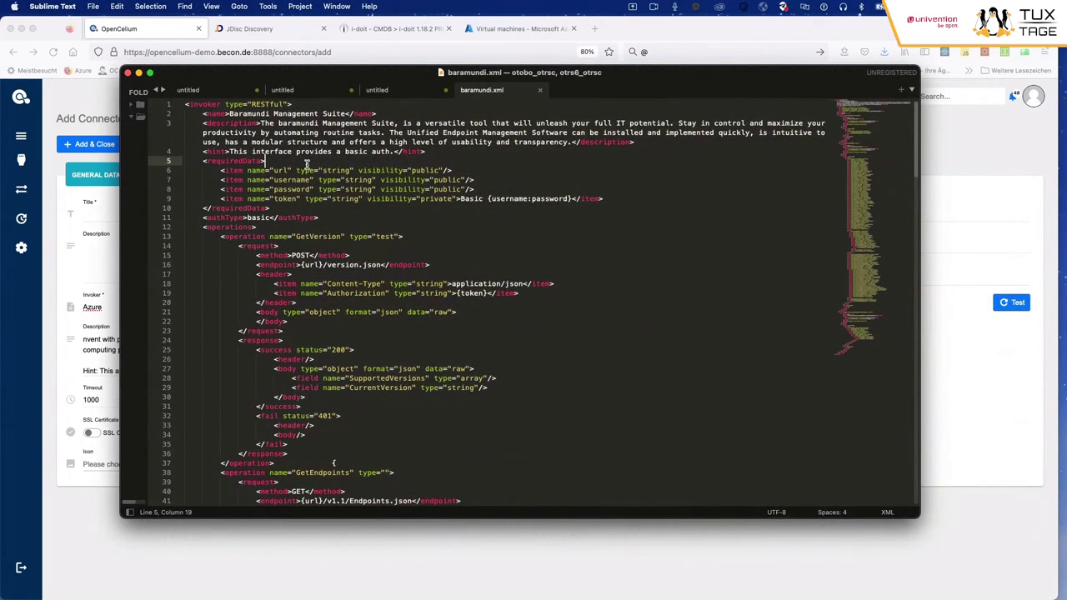
# - Examine the basic authType and the complete GetVersion operation of type test in baramundi.xml
pyautogui.scroll(-1, 306, 162)
pyautogui.doubleClick(248, 210)
pyautogui.doubleClick(254, 203)
pyautogui.scroll(-1, 452, 295)
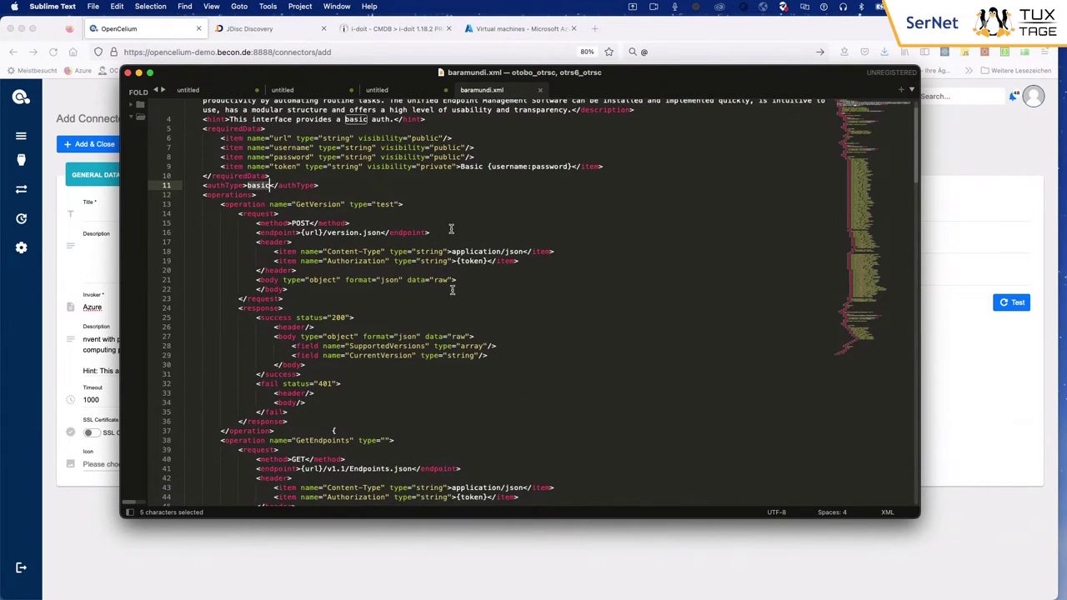
pyautogui.doubleClick(318, 204)
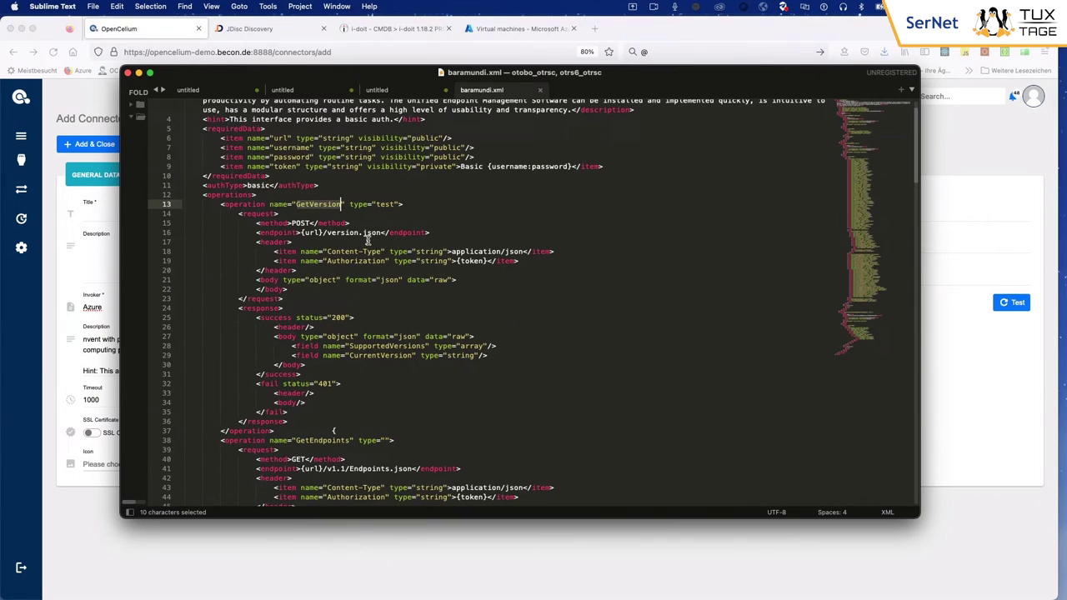
pyautogui.doubleClick(386, 205)
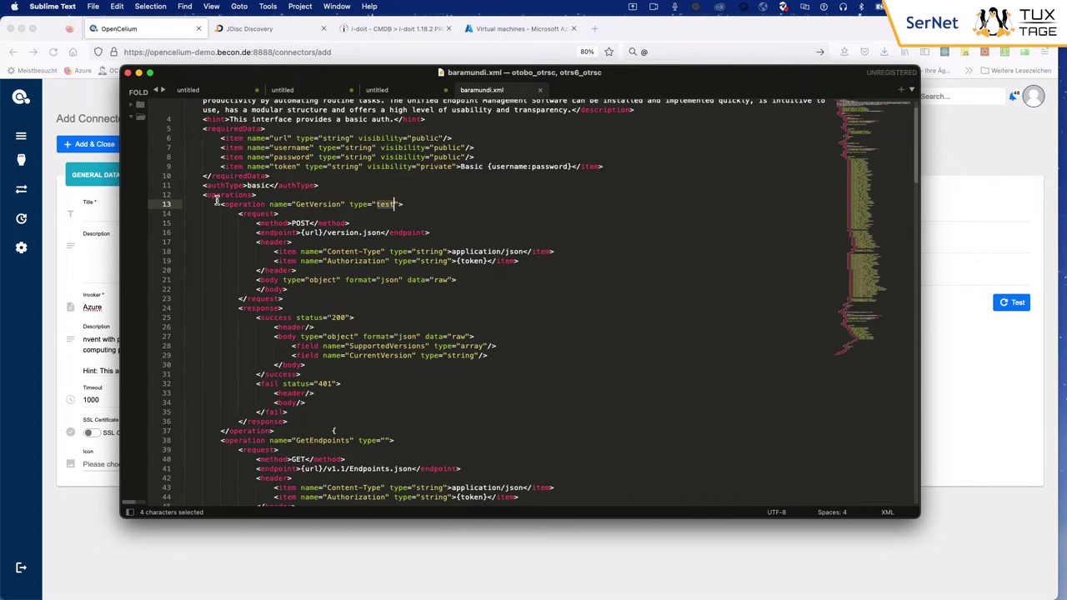
pyautogui.moveTo(220, 205); pyautogui.dragTo(315, 429)
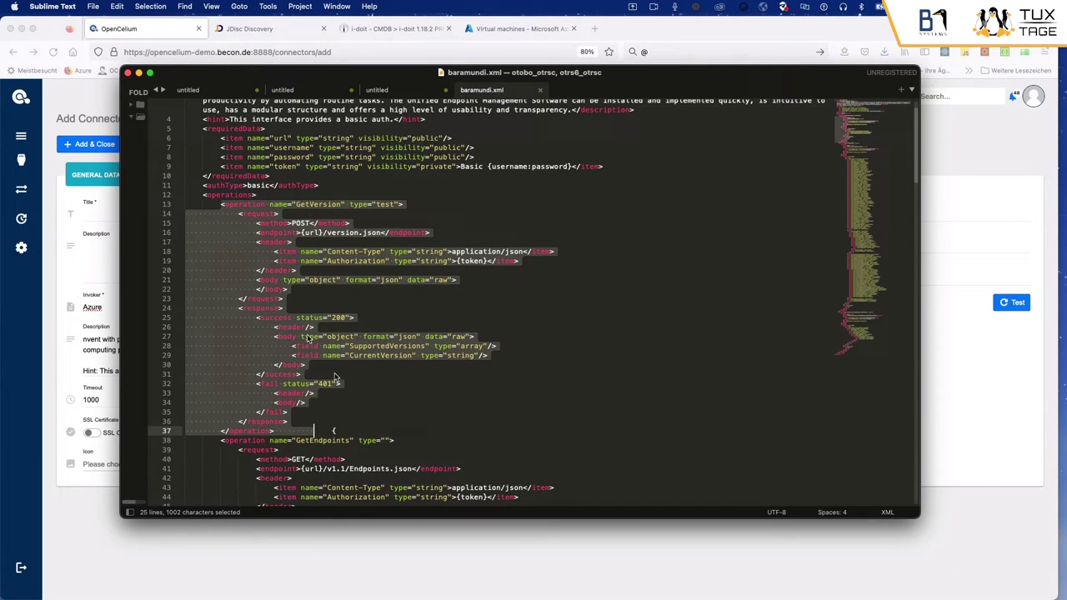
# - Minimize baramundi.xml, open OpenCelium's Connections overview and show the connections as a list
pyautogui.doubleClick(495, 76)
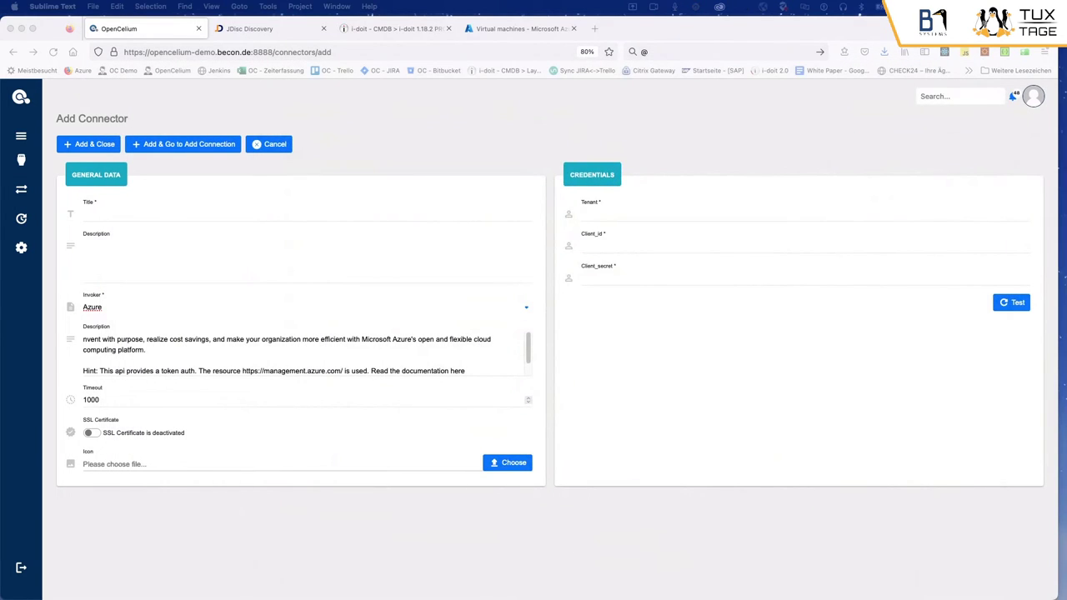
pyautogui.click(23, 191)
pyautogui.click(33, 190)
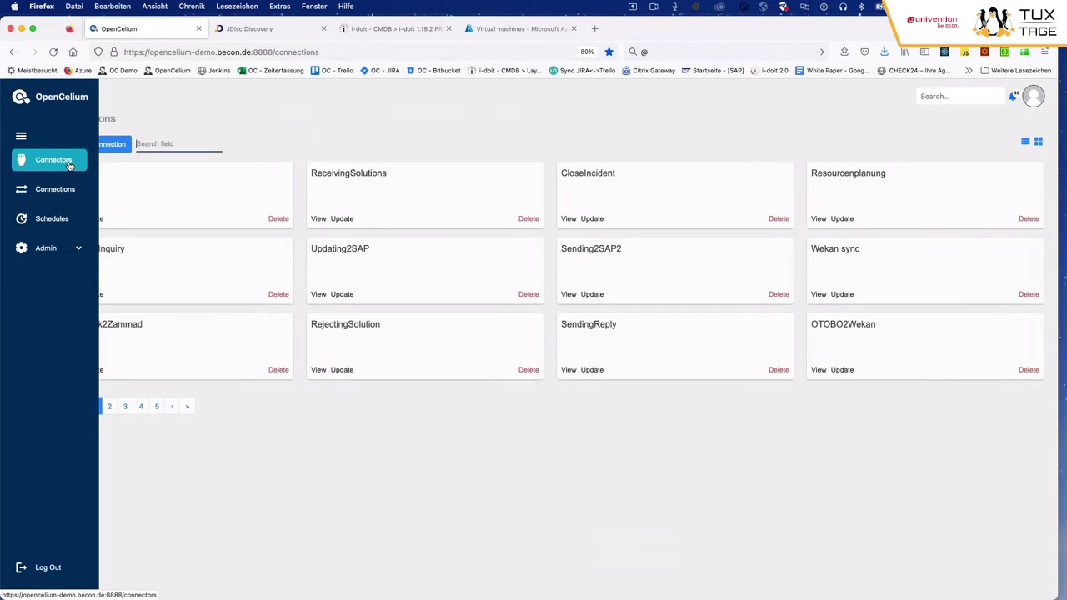
pyautogui.click(1025, 141)
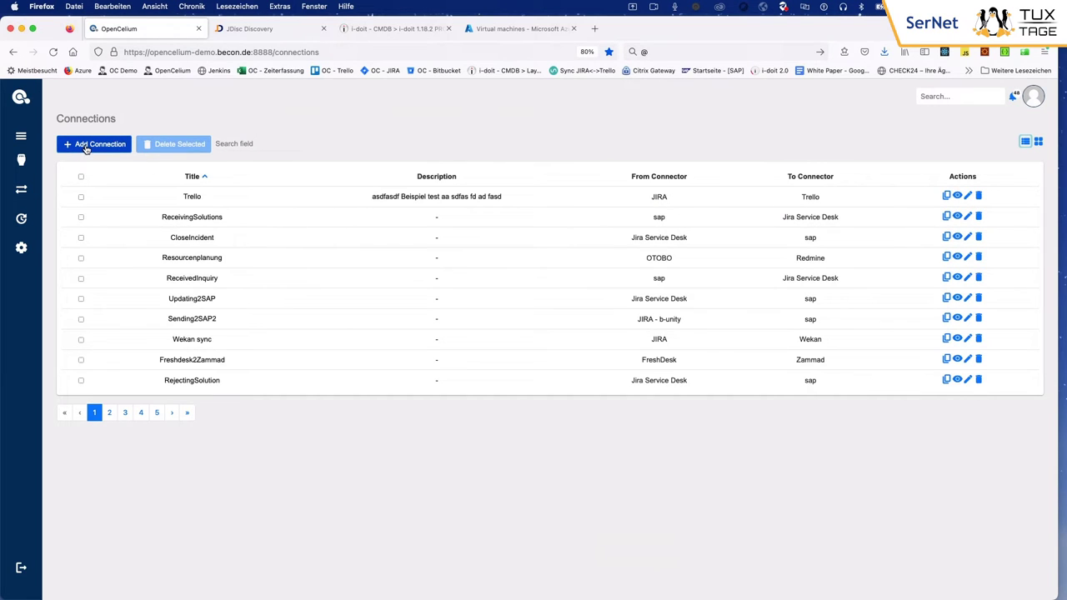
# - Start a new connection and title it JDisc2i-doit
pyautogui.click(87, 144)
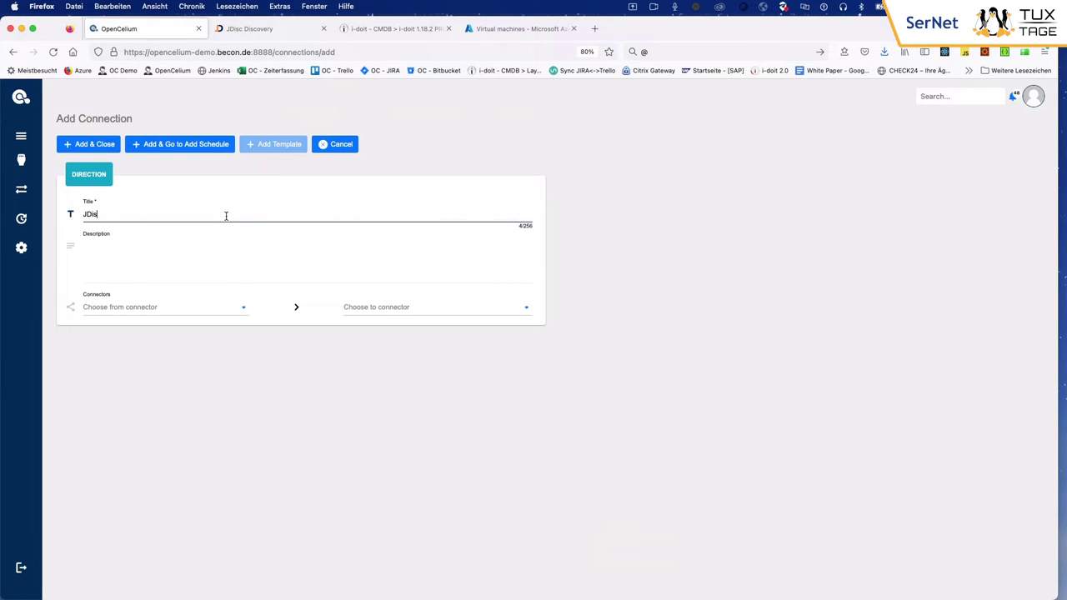
pyautogui.write('JDisc')
pyautogui.press('BackSpace')
pyautogui.write('2i-doit')
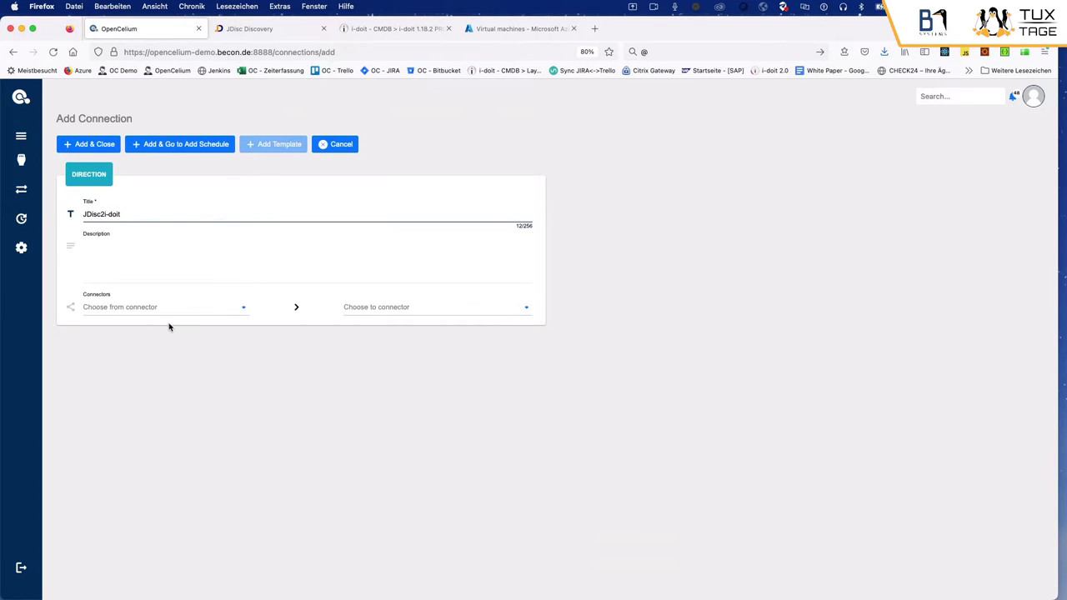
pyautogui.click(293, 307)
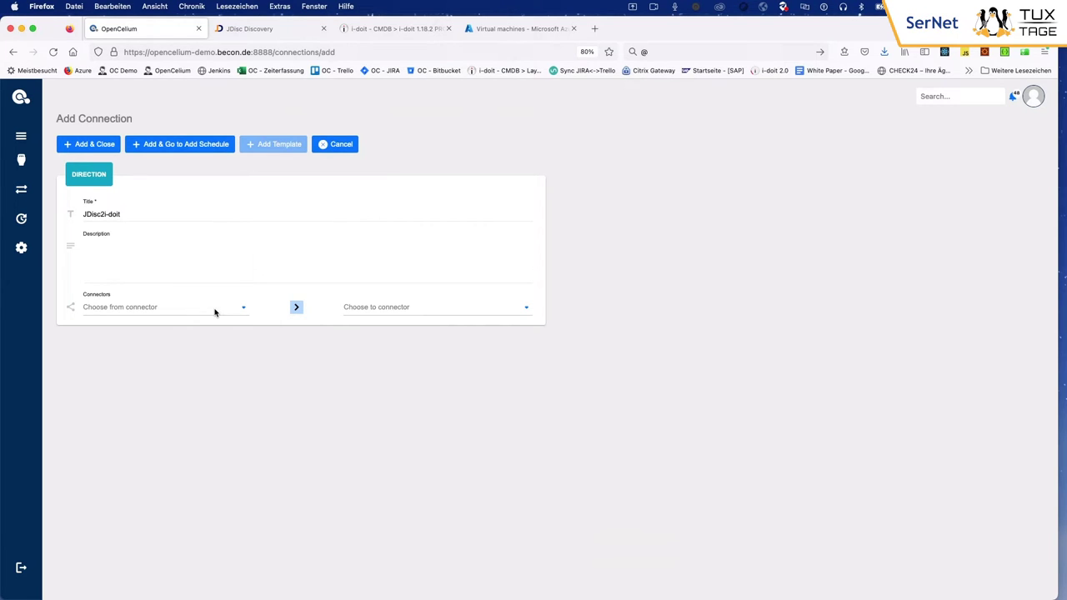
# - Set JDisc Discovery as the source connector and i-doit Prod as the target connector of the connection
pyautogui.click(214, 312)
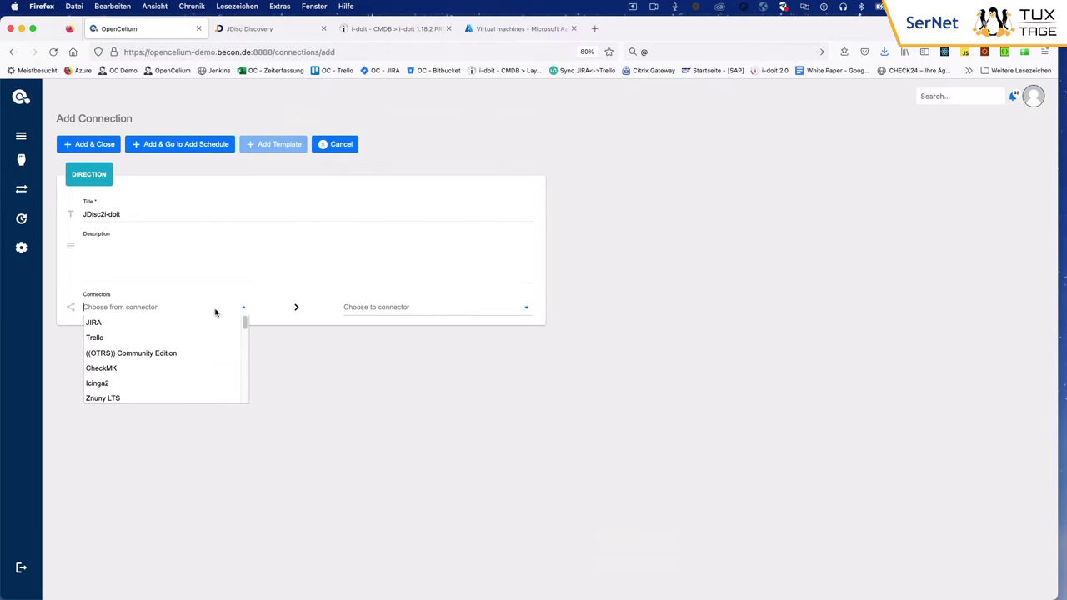
pyautogui.write('jd')
pyautogui.click(176, 322)
pyautogui.click(399, 310)
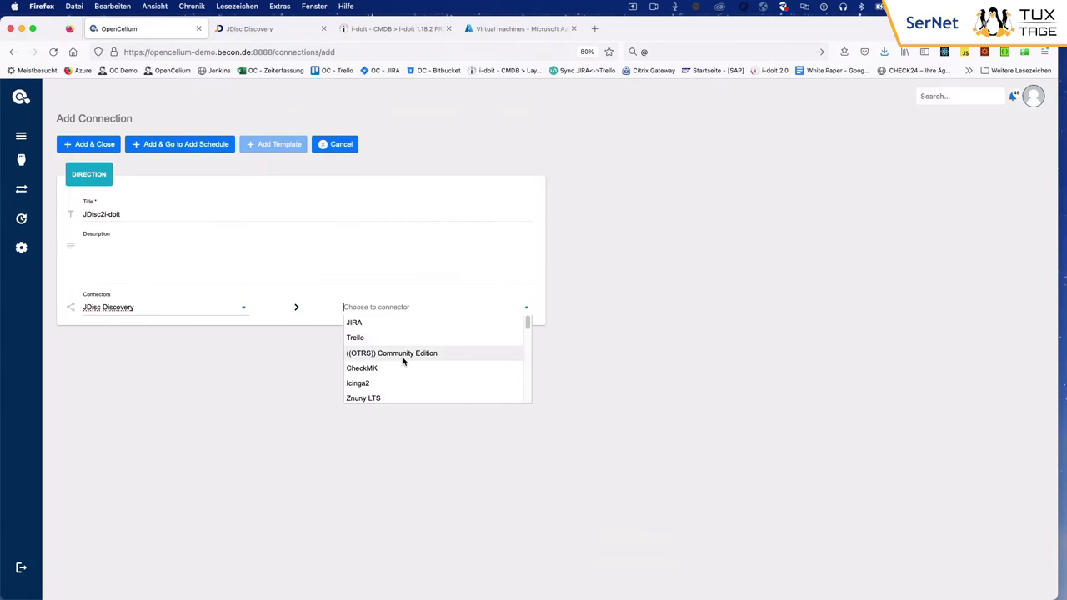
pyautogui.write('i-doit')
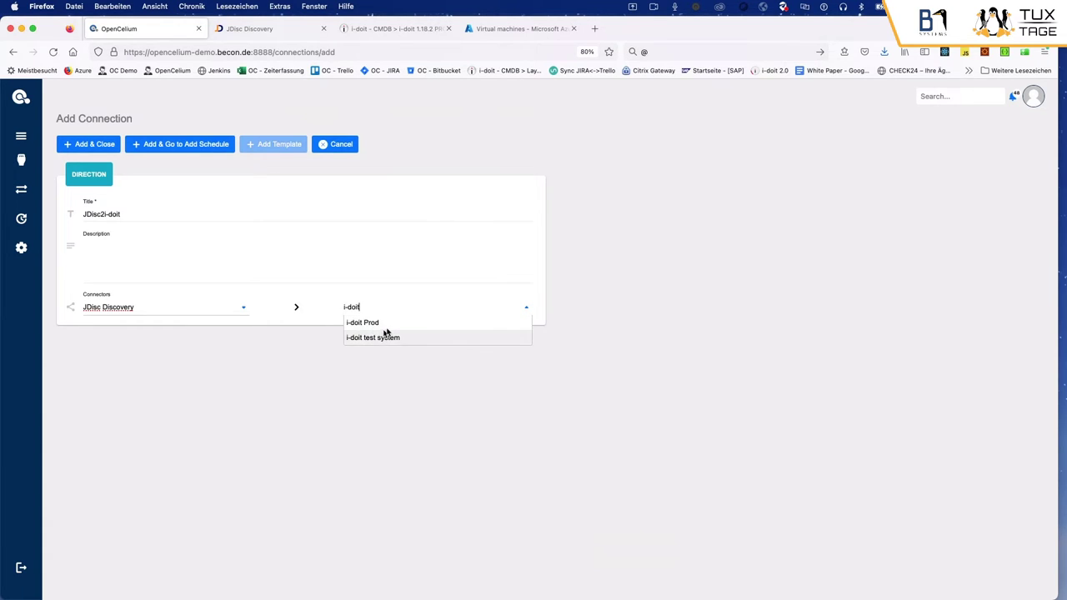
pyautogui.press('Return')
# - Switch the connection to template mode and apply the "Create/update virtual systems" template
pyautogui.moveTo(347, 431); pyautogui.dragTo(436, 558)
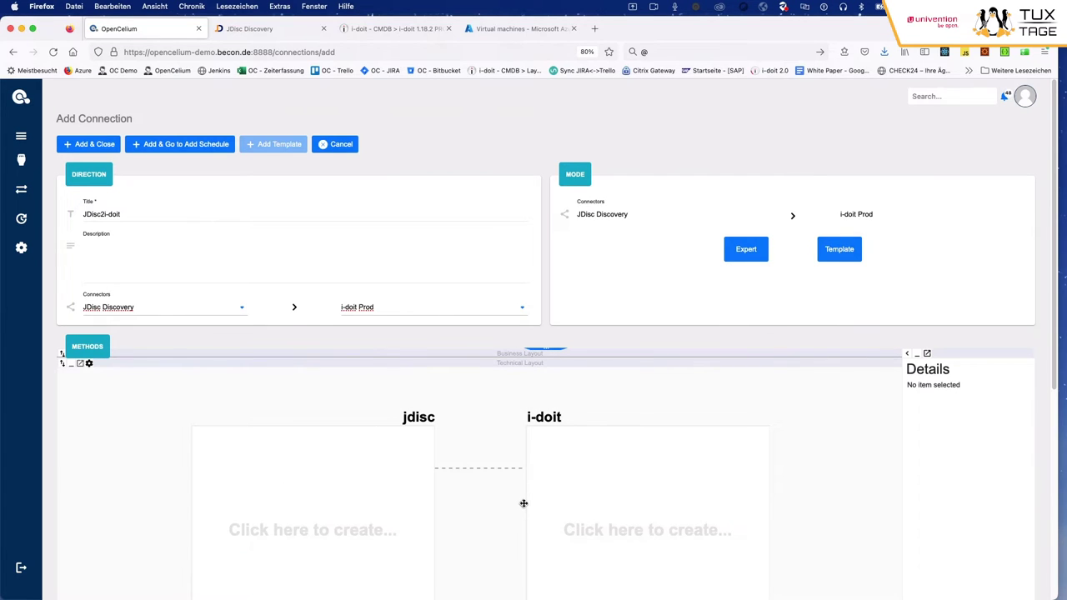
pyautogui.scroll(-1, 523, 503)
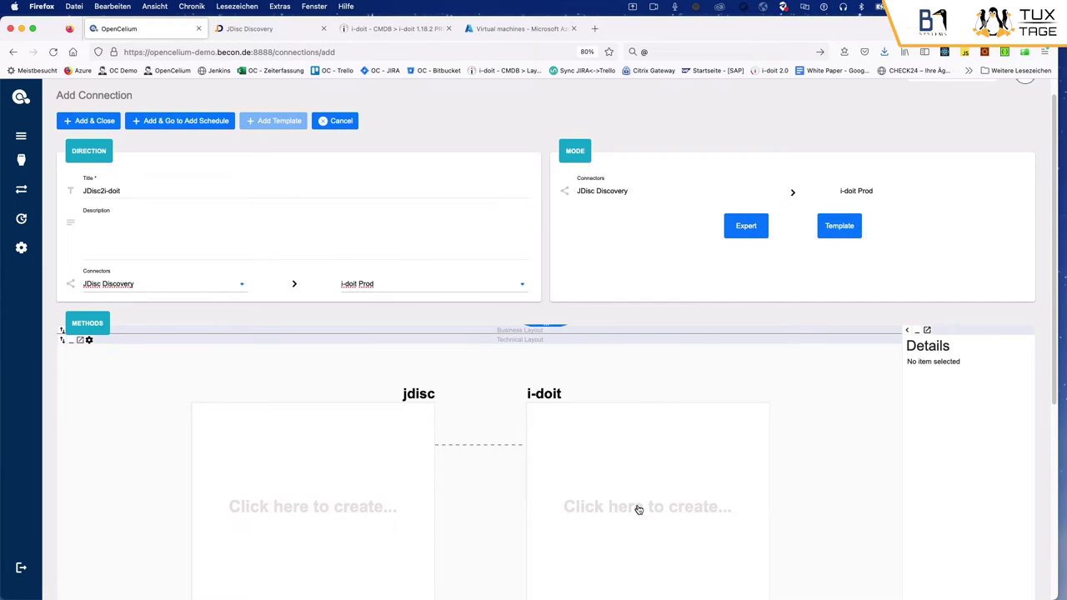
pyautogui.scroll(-1, 700, 493)
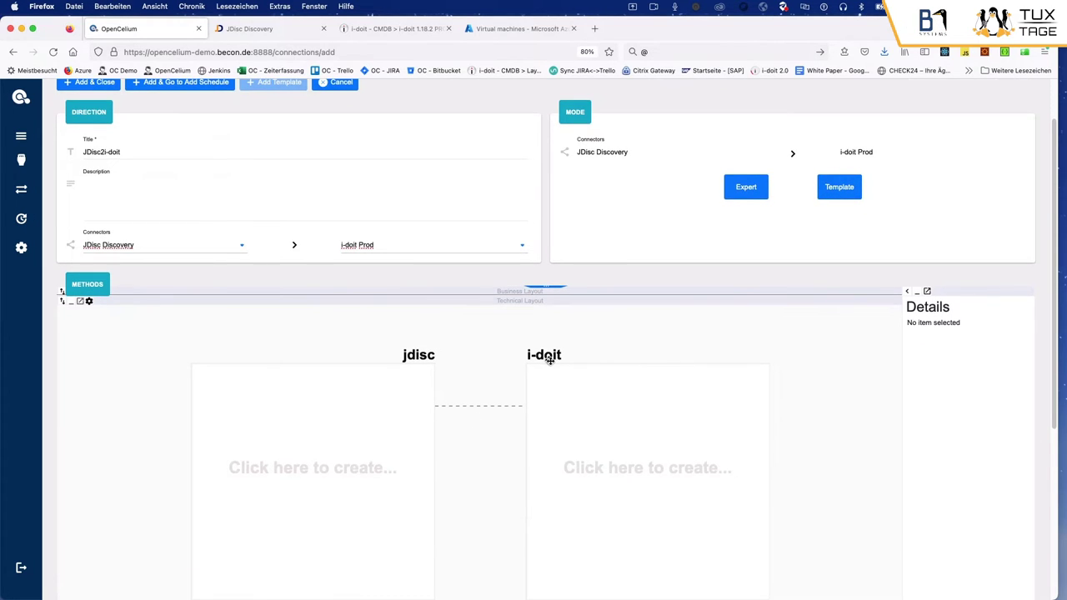
pyautogui.scroll(1, 672, 436)
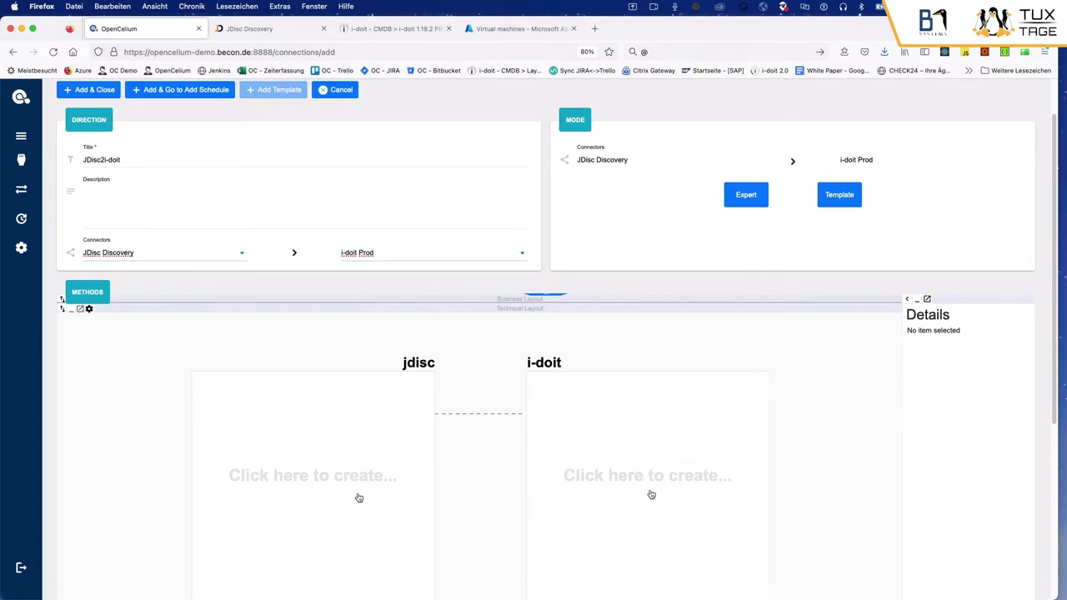
pyautogui.scroll(1, 658, 490)
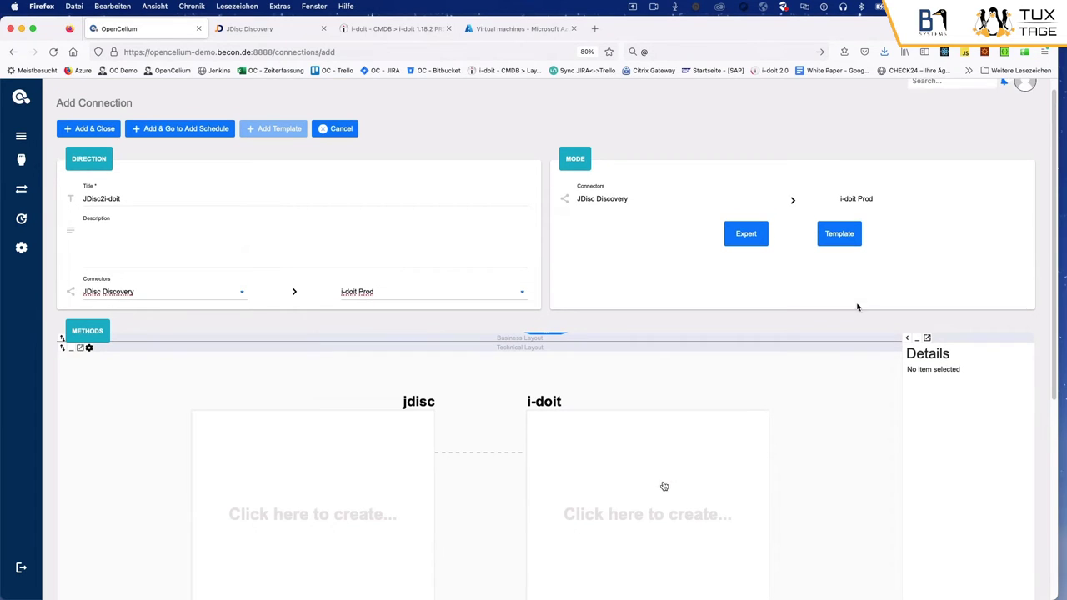
pyautogui.click(848, 235)
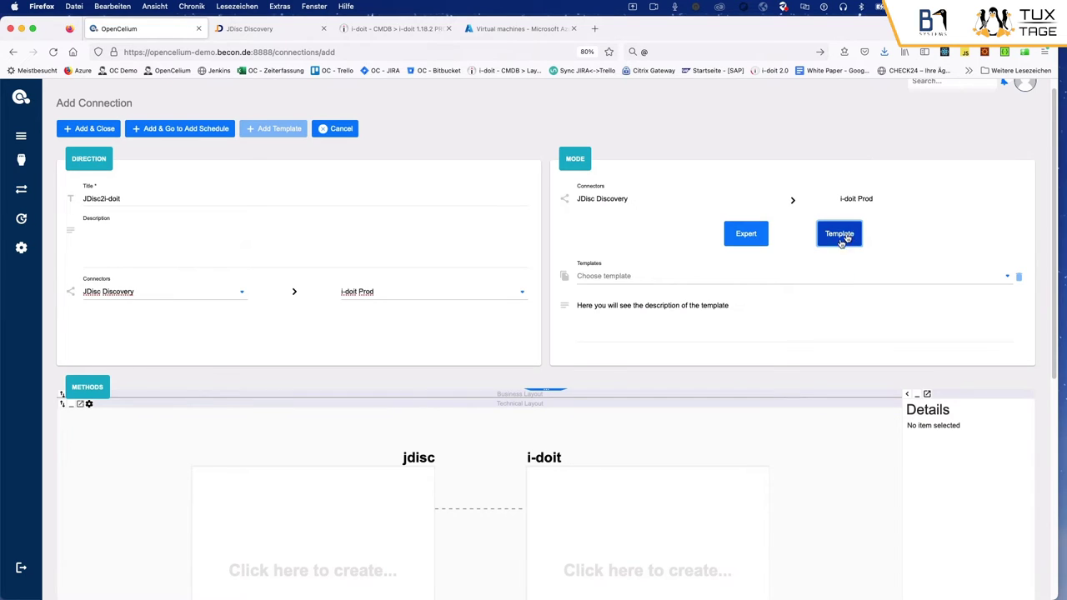
pyautogui.click(831, 282)
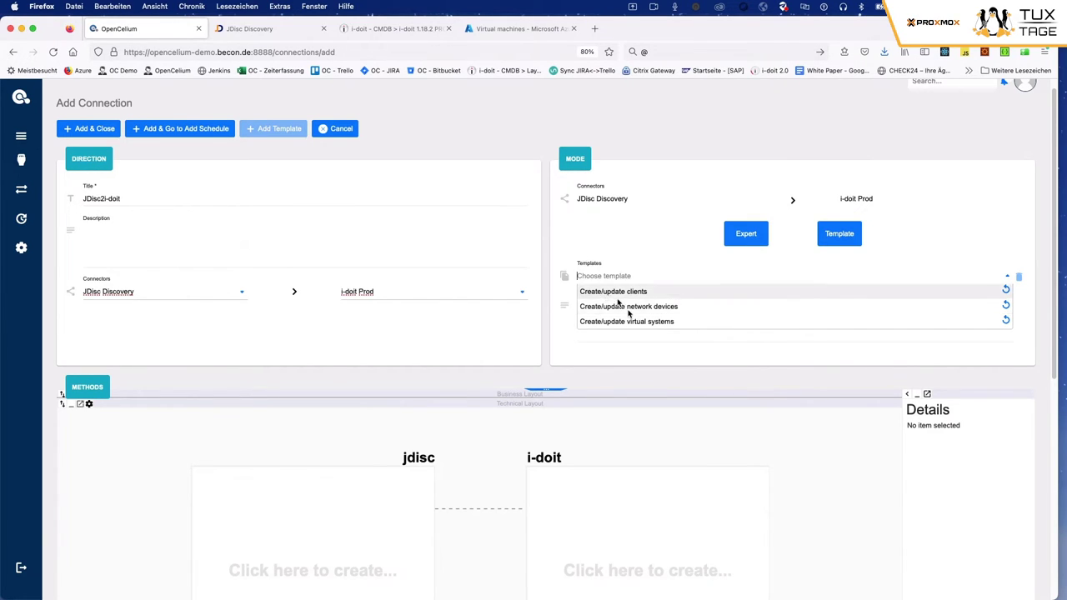
pyautogui.scroll(-1, 633, 329)
pyautogui.scroll(-1, 634, 328)
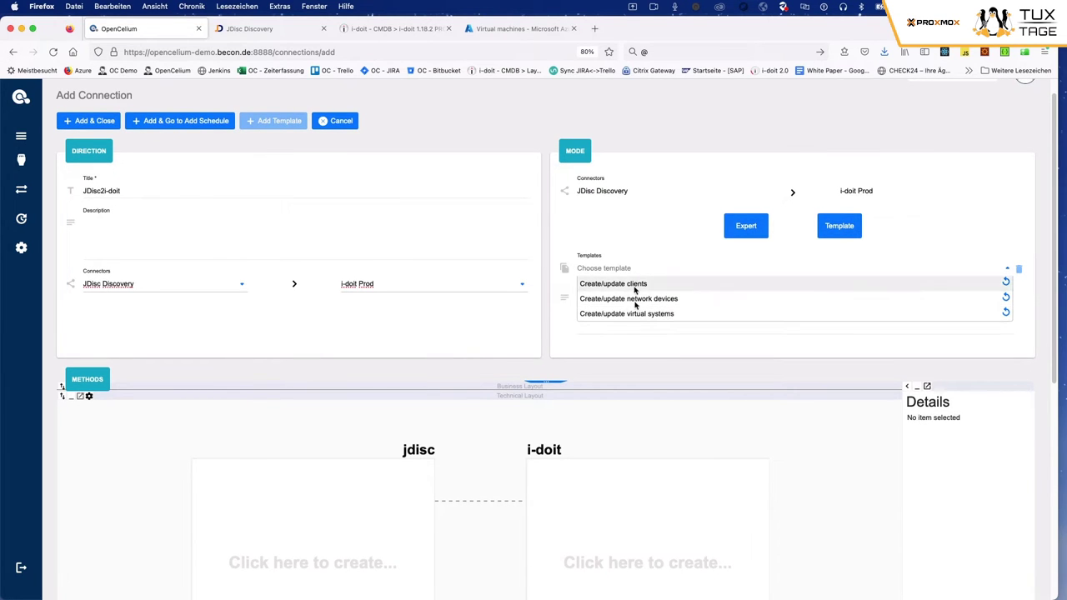
pyautogui.click(639, 313)
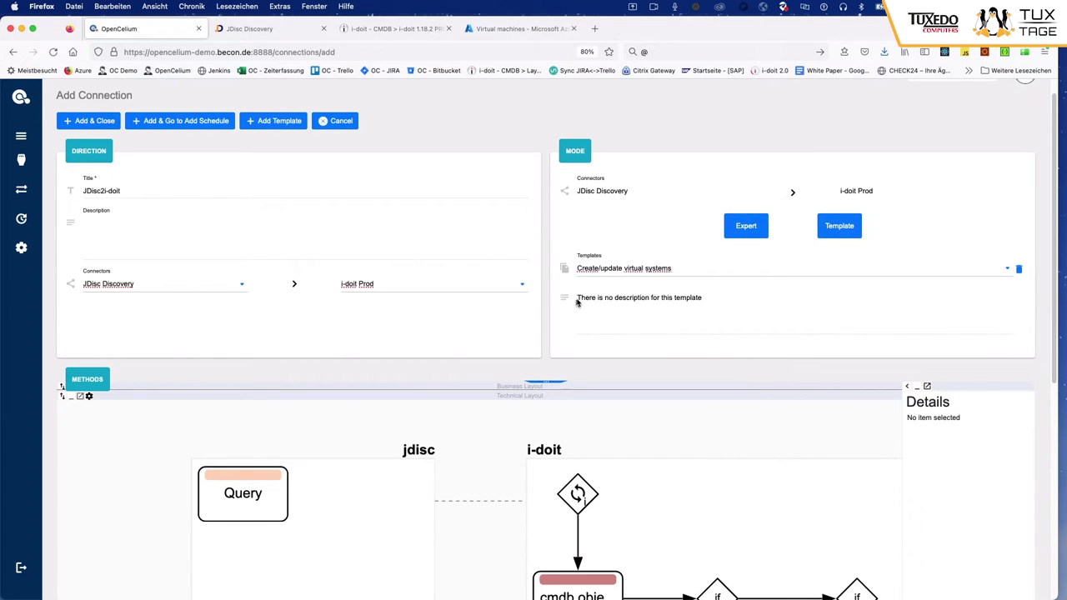
# - Examine the template's description, the jdisc Query method and the i-doit flow of loop, if operators and cmdb methods
pyautogui.moveTo(579, 297); pyautogui.dragTo(717, 303)
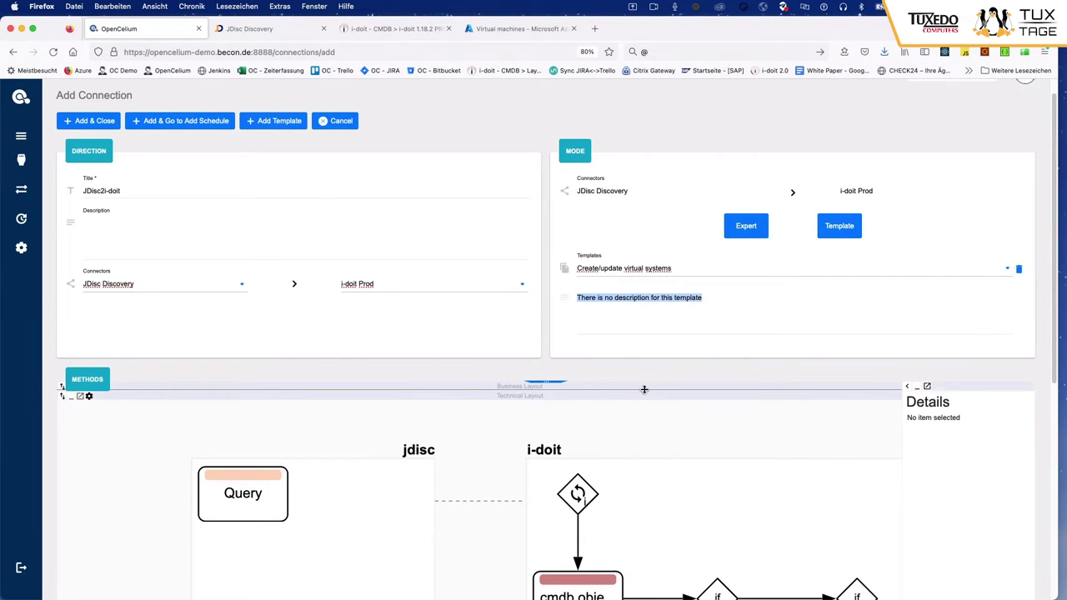
pyautogui.scroll(-3, 644, 389)
pyautogui.scroll(-1, 644, 390)
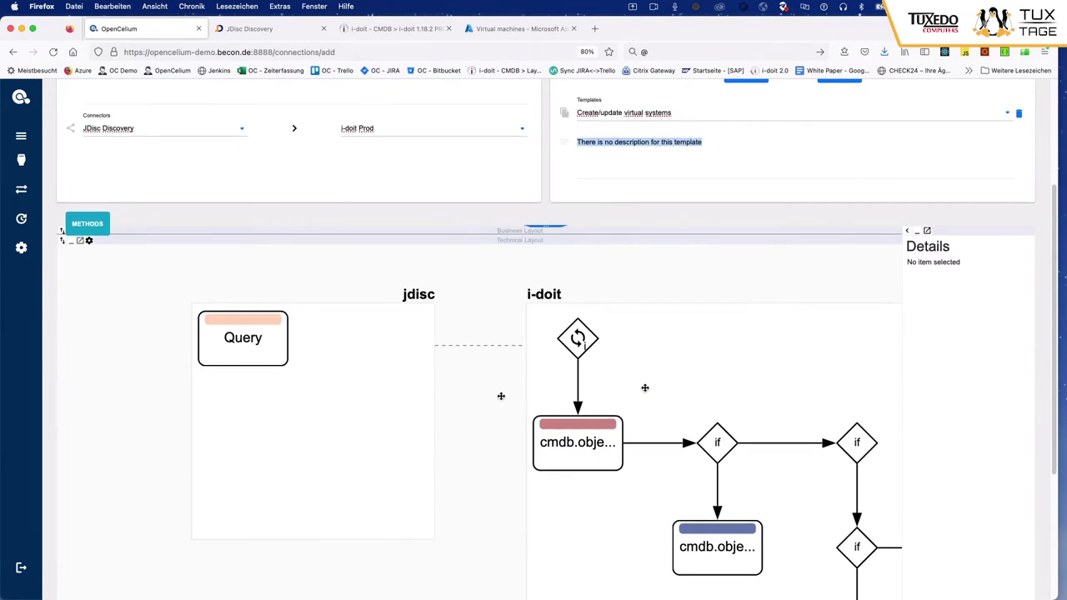
pyautogui.hscroll(2, 527, 496)
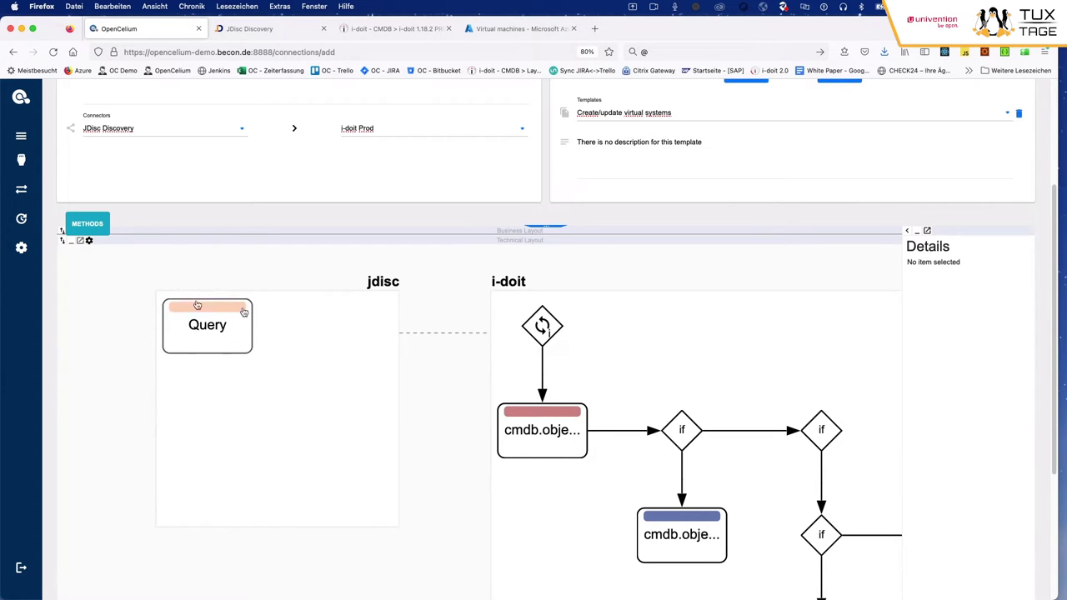
pyautogui.moveTo(362, 376); pyautogui.dragTo(328, 361)
pyautogui.scroll(-5, 379, 409)
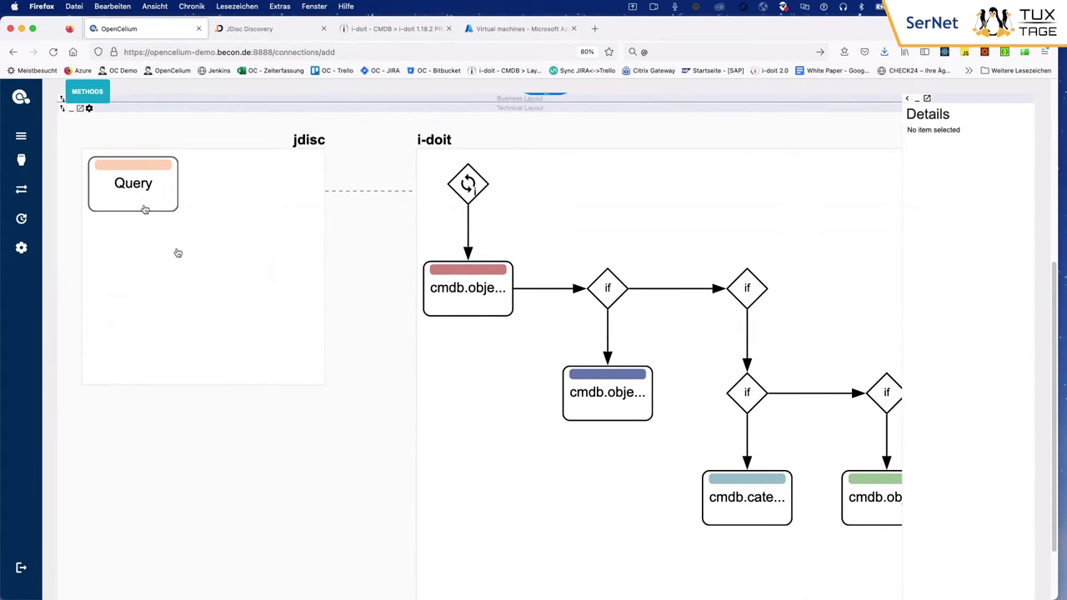
pyautogui.scroll(1, 195, 303)
pyautogui.hscroll(3, 627, 238)
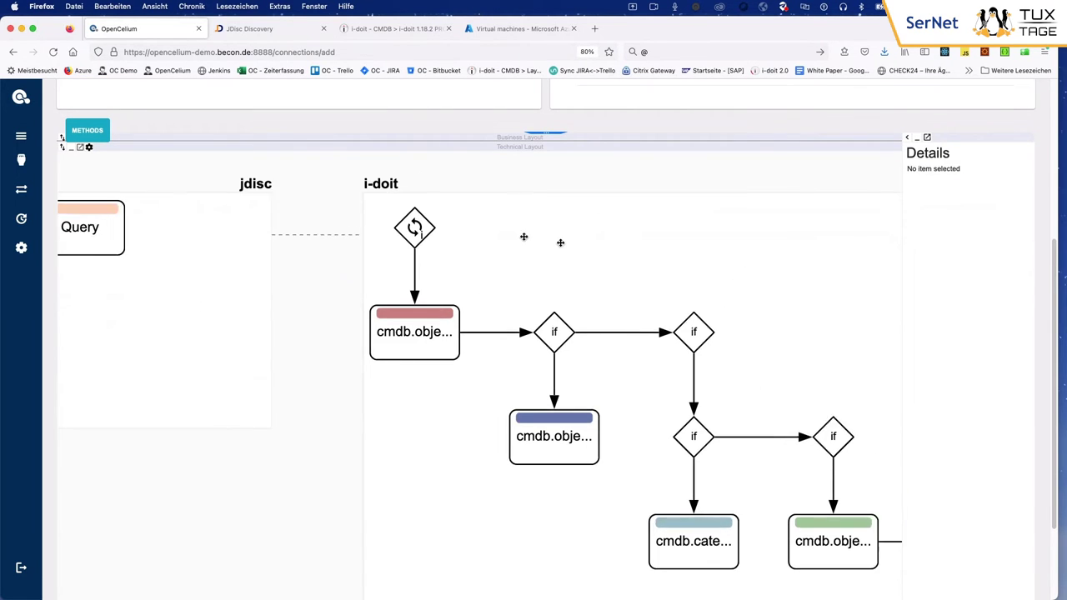
pyautogui.hscroll(-5, 430, 293)
pyautogui.scroll(1, 430, 293)
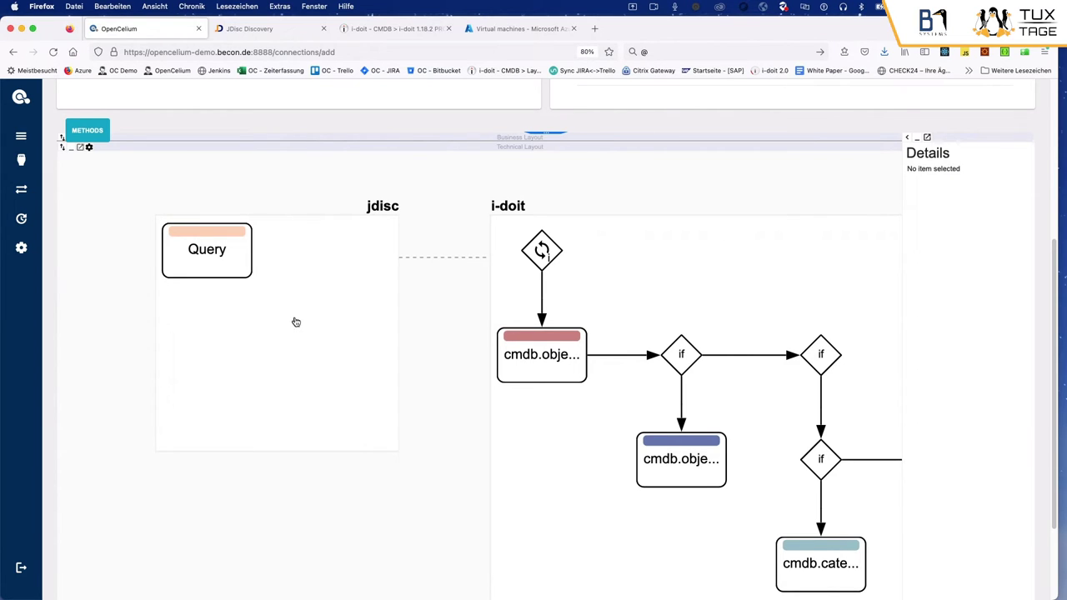
pyautogui.hscroll(2, 641, 298)
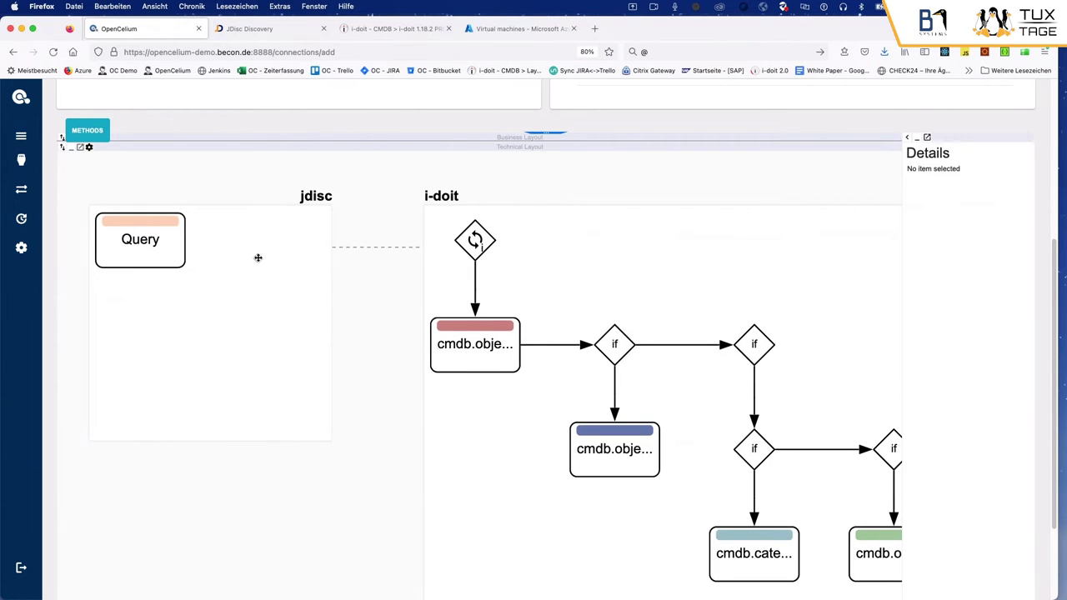
pyautogui.hscroll(3, 517, 248)
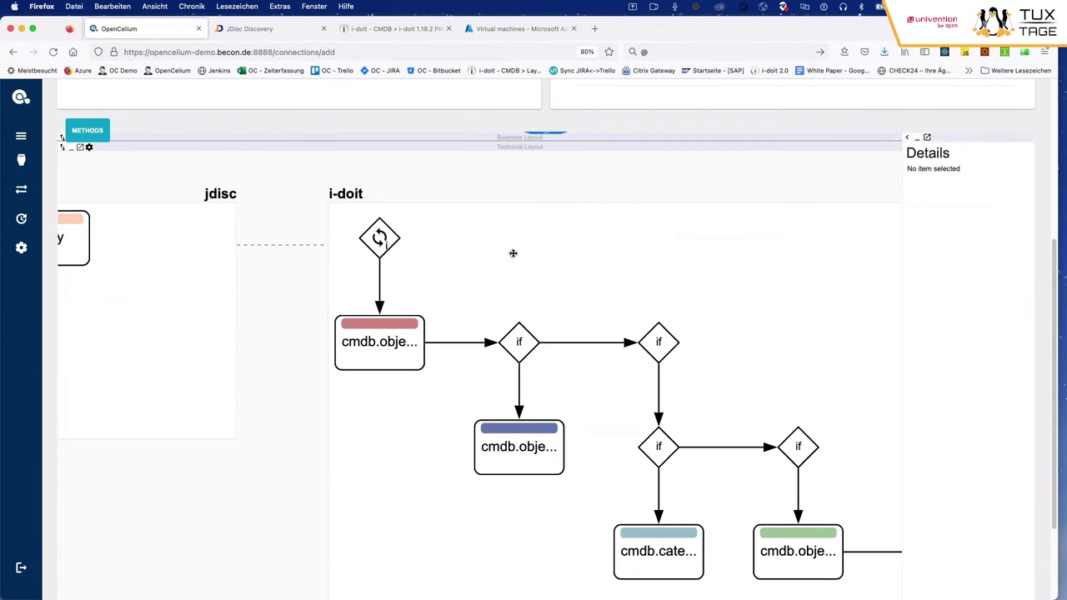
pyautogui.moveTo(576, 262); pyautogui.dragTo(557, 245)
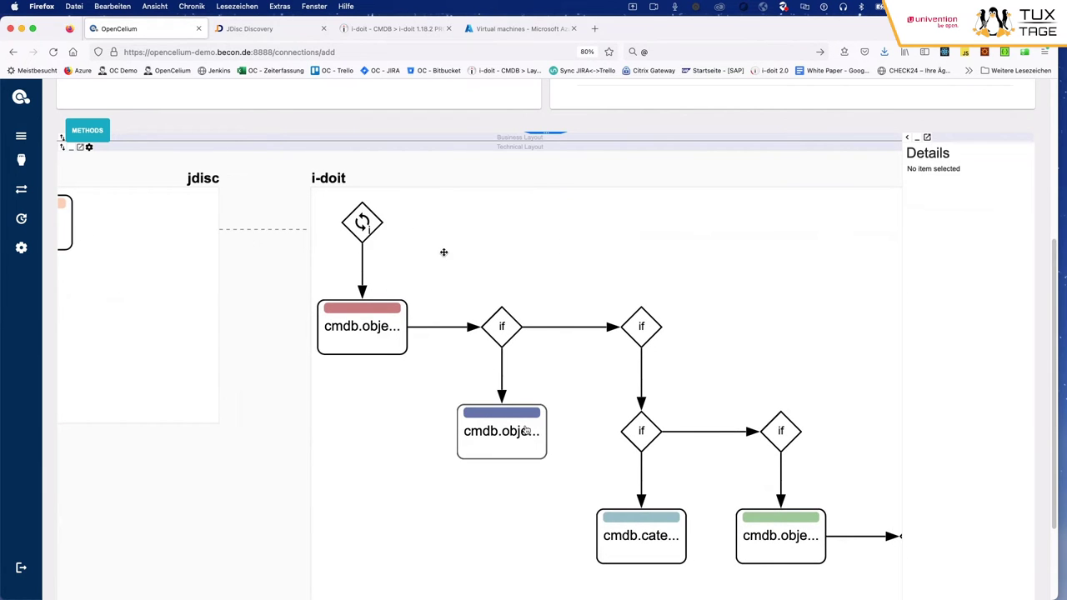
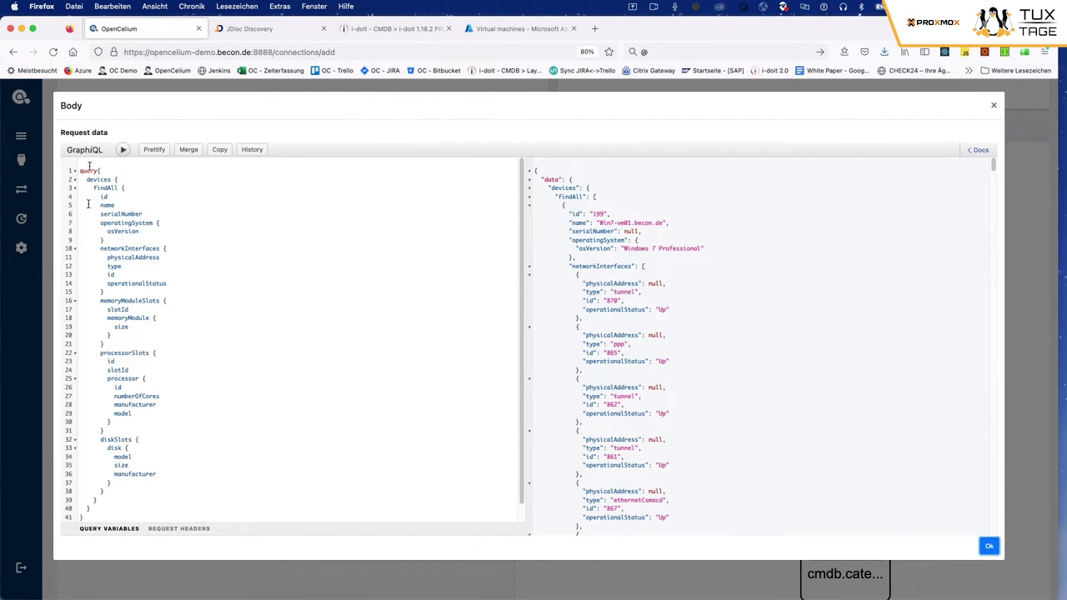
# - Add the directory field on a new line below serialNumber in the Query method's GraphQL request, using the field suggestions
pyautogui.click(166, 213)
pyautogui.press('Return')
pyautogui.press('super+space')
pyautogui.press('Escape')
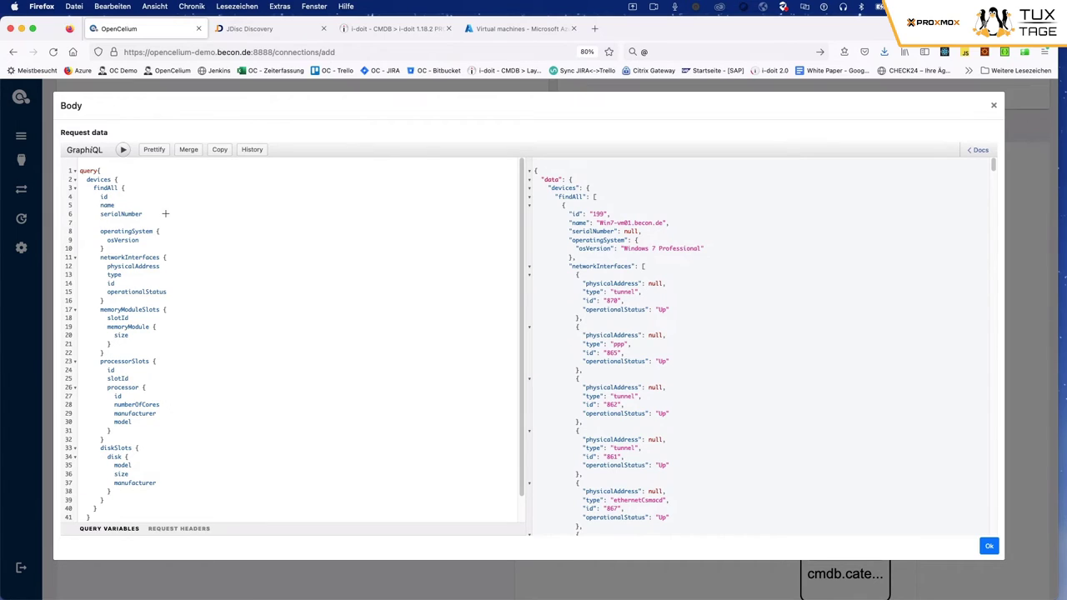
pyautogui.hotkey('ctrl', 'space')
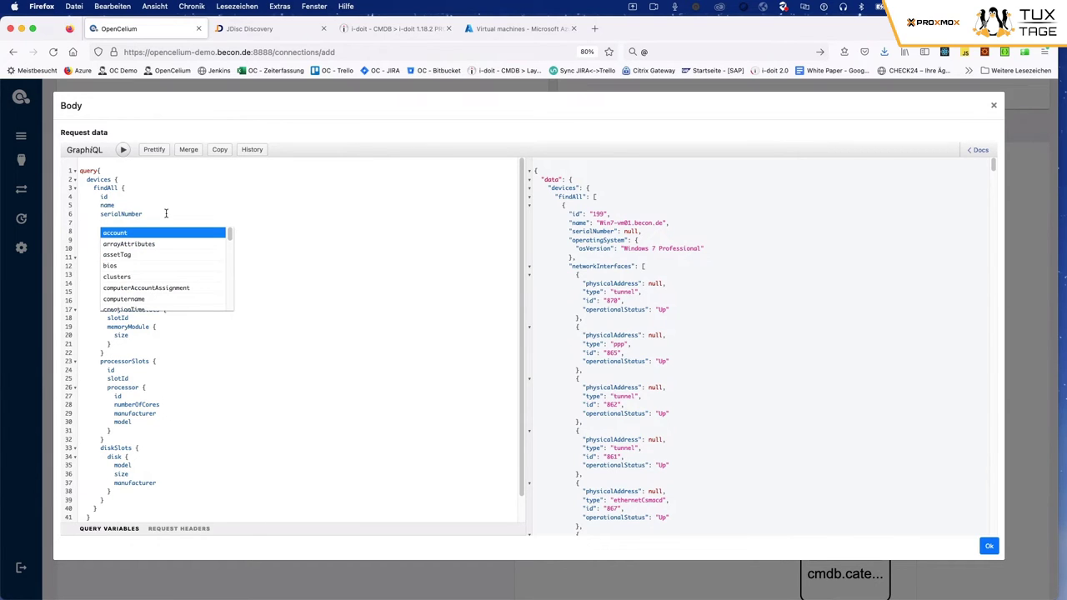
pyautogui.press('Down')
pyautogui.press('Down')
pyautogui.press('Down')
pyautogui.press('Down')
pyautogui.press('Down')
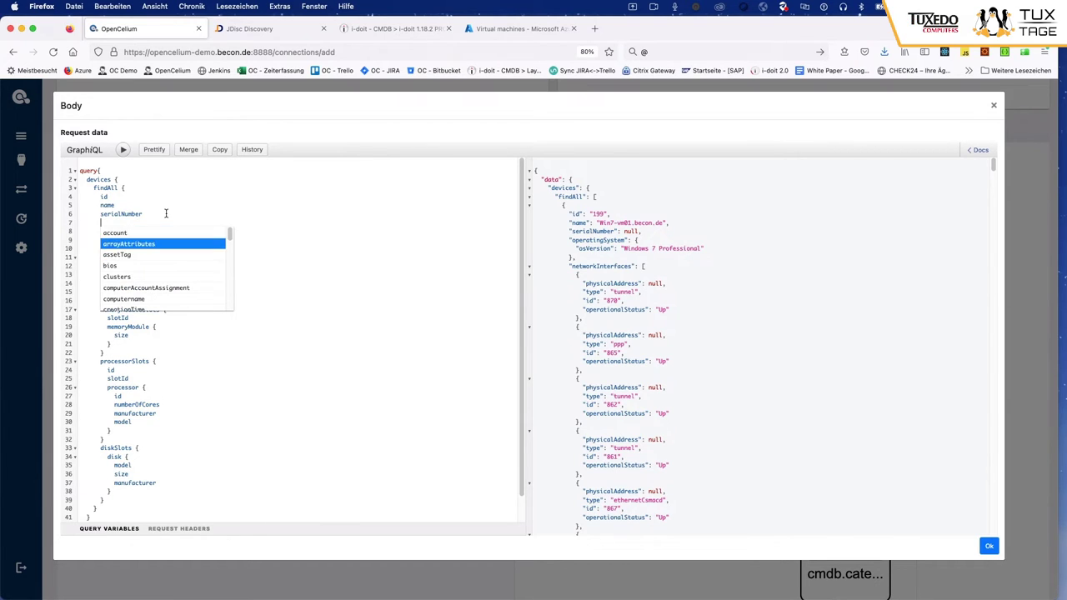
pyautogui.press('Down')
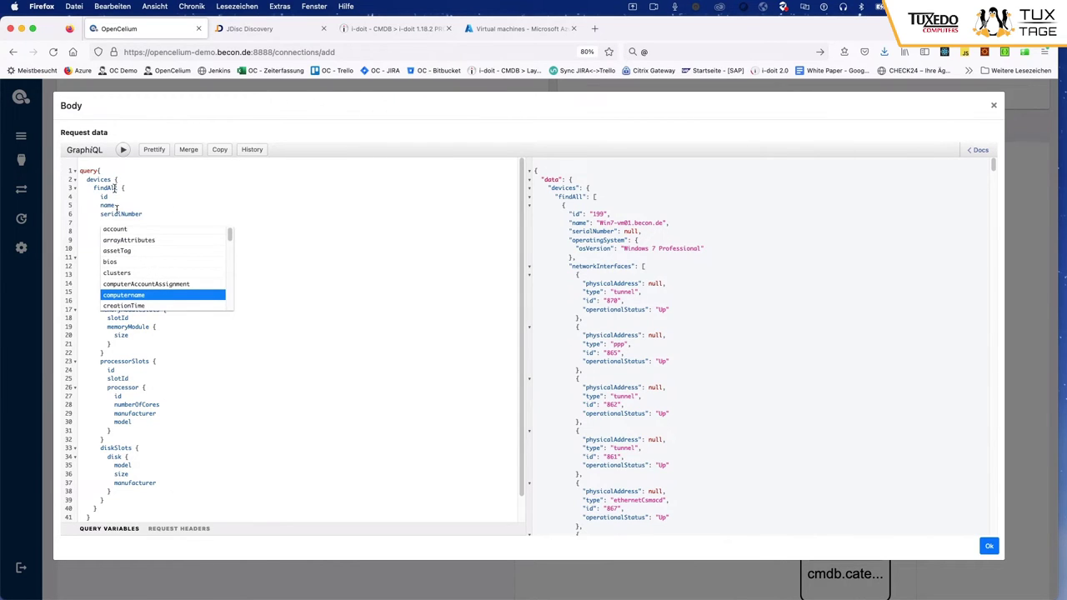
pyautogui.scroll(-1, 147, 267)
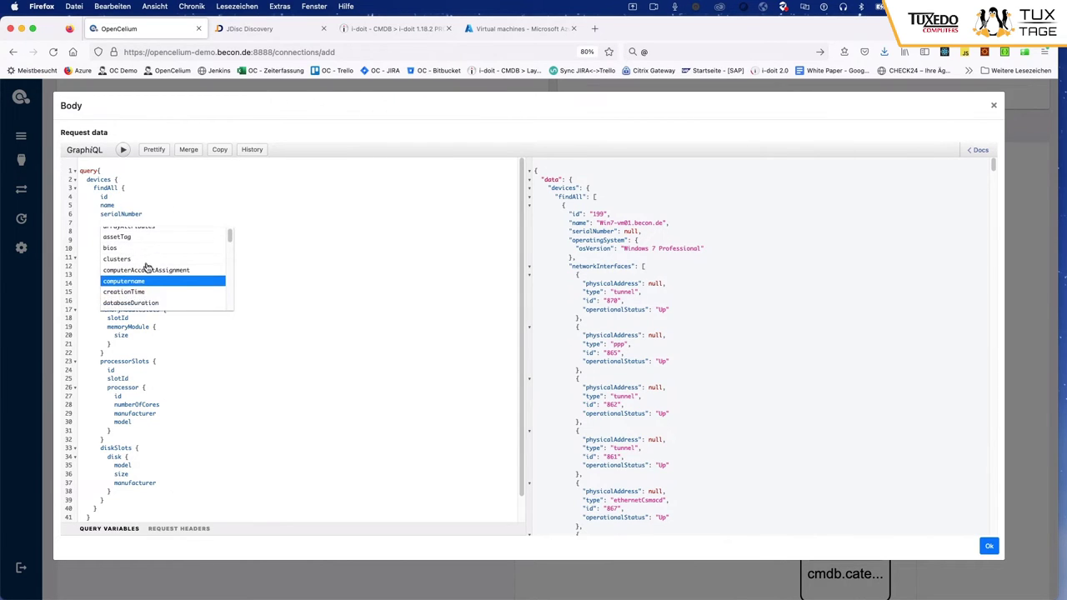
pyautogui.scroll(-1, 147, 266)
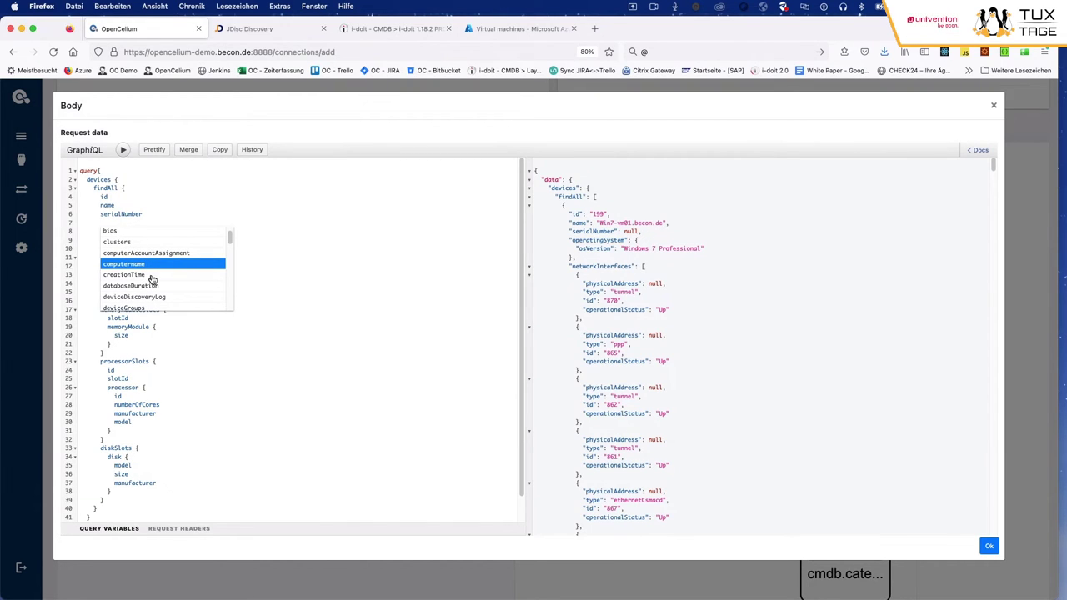
pyautogui.scroll(-5, 152, 279)
pyautogui.click(147, 283)
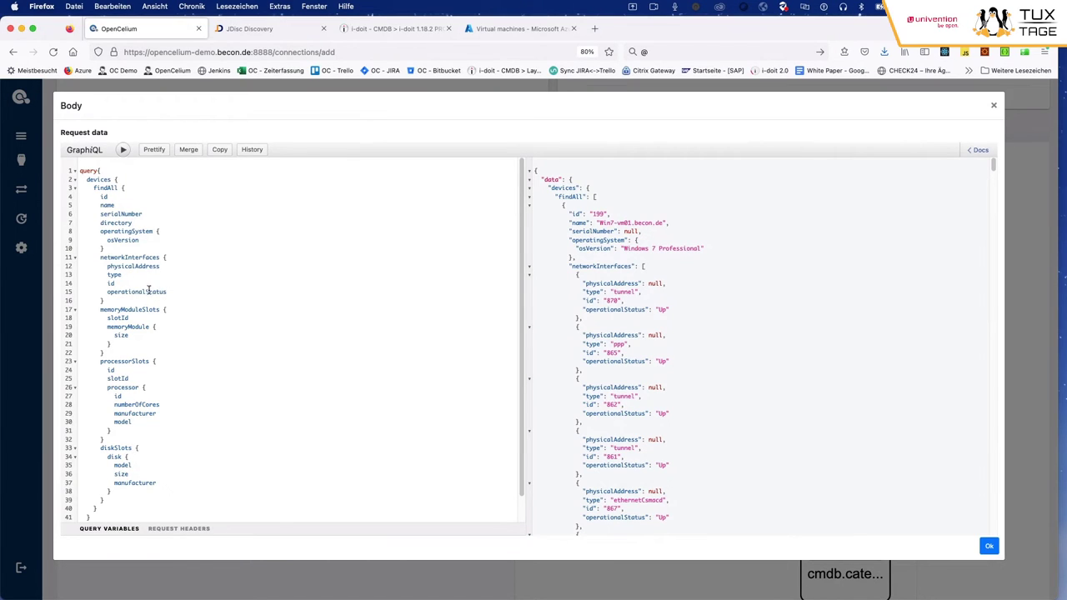
# - Run the extended GraphQL query, review the directory entry and first device in the response, and close the request body
pyautogui.click(123, 150)
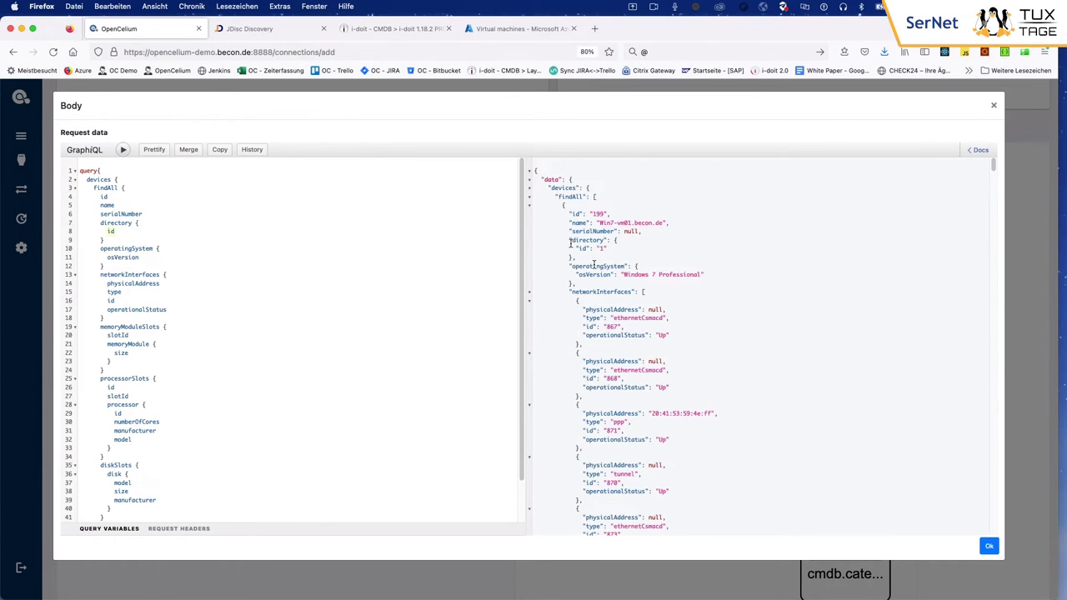
pyautogui.moveTo(569, 241); pyautogui.dragTo(596, 266)
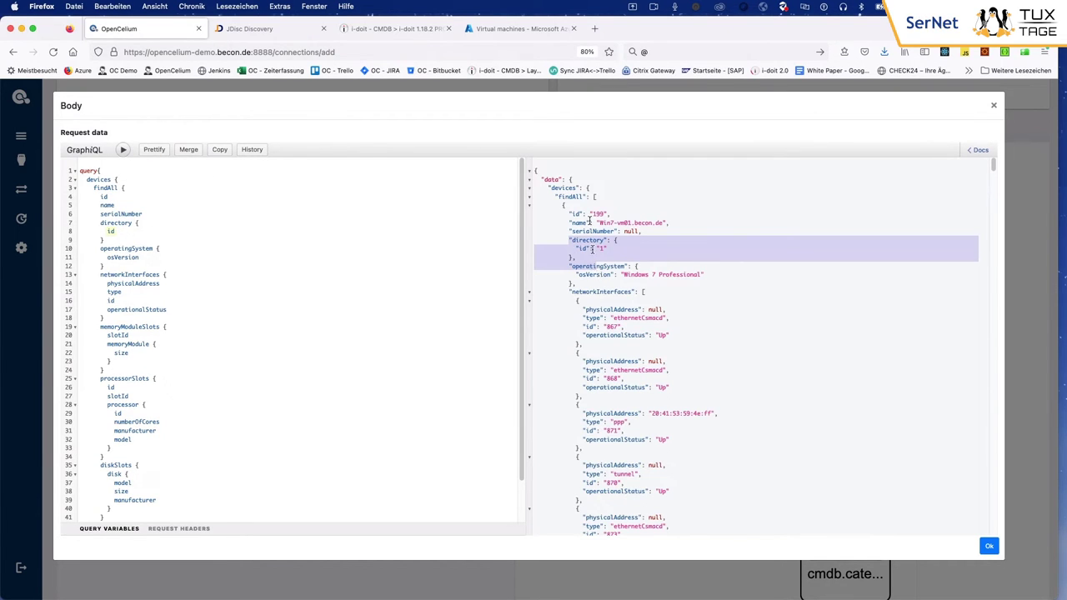
pyautogui.moveTo(575, 204); pyautogui.dragTo(652, 327)
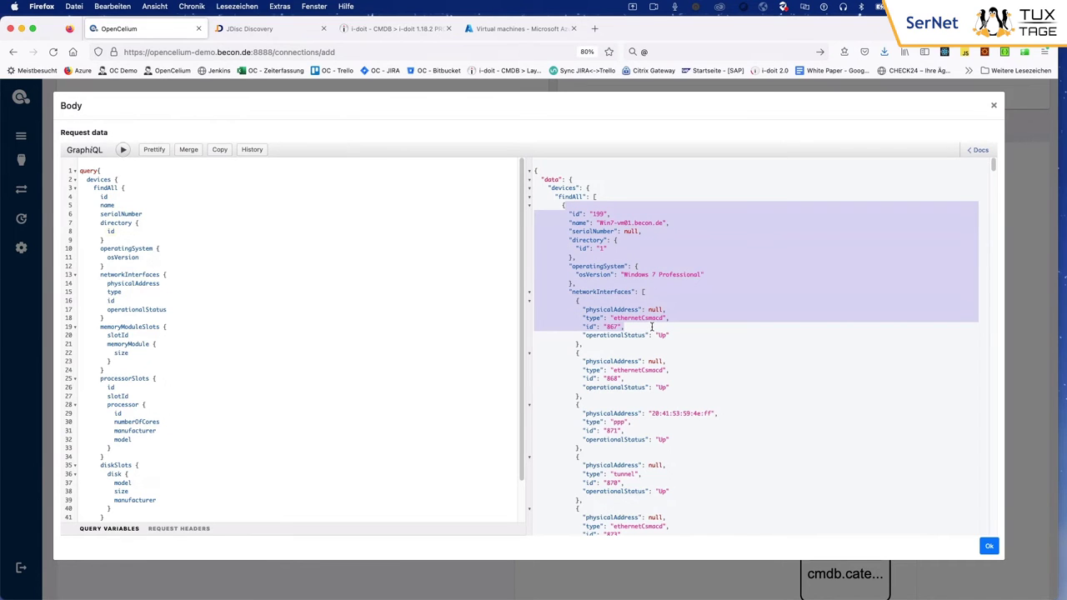
pyautogui.click(993, 107)
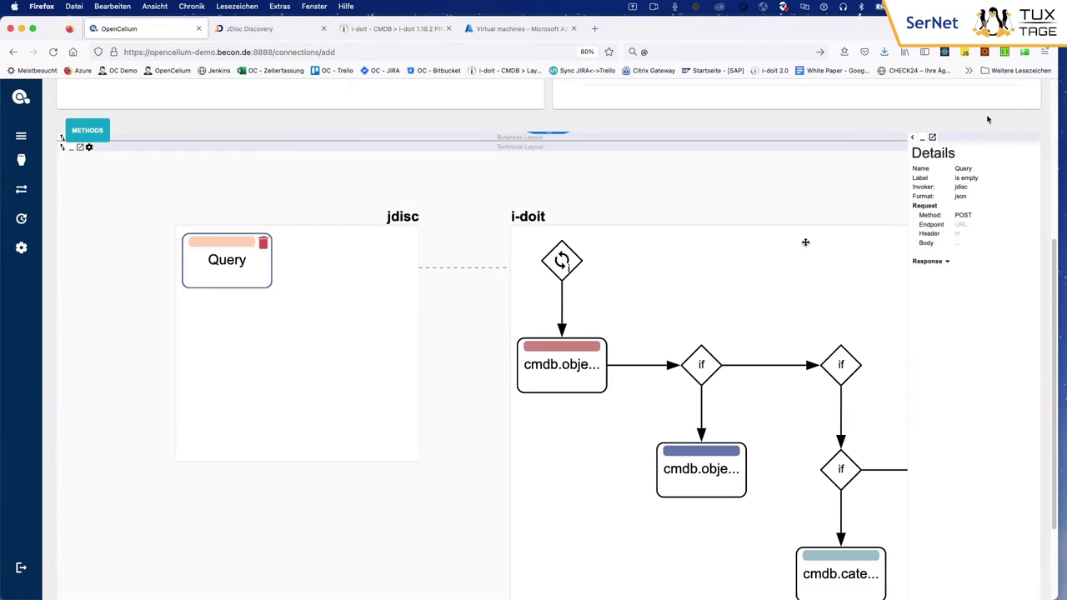
# - Reopen the request body of the jdisc Query method
pyautogui.moveTo(631, 264); pyautogui.dragTo(521, 276)
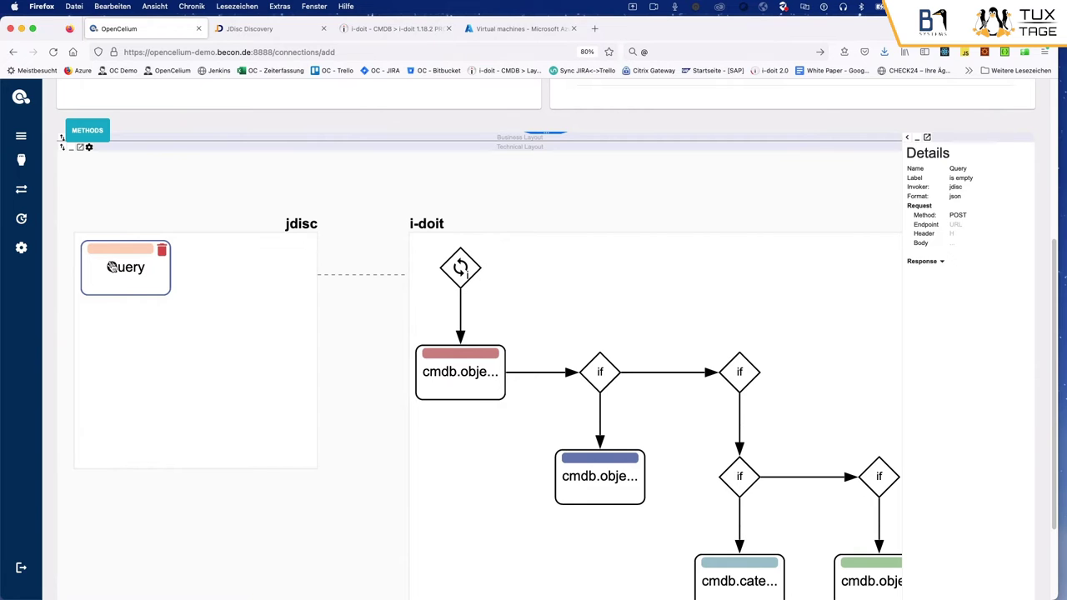
pyautogui.click(951, 243)
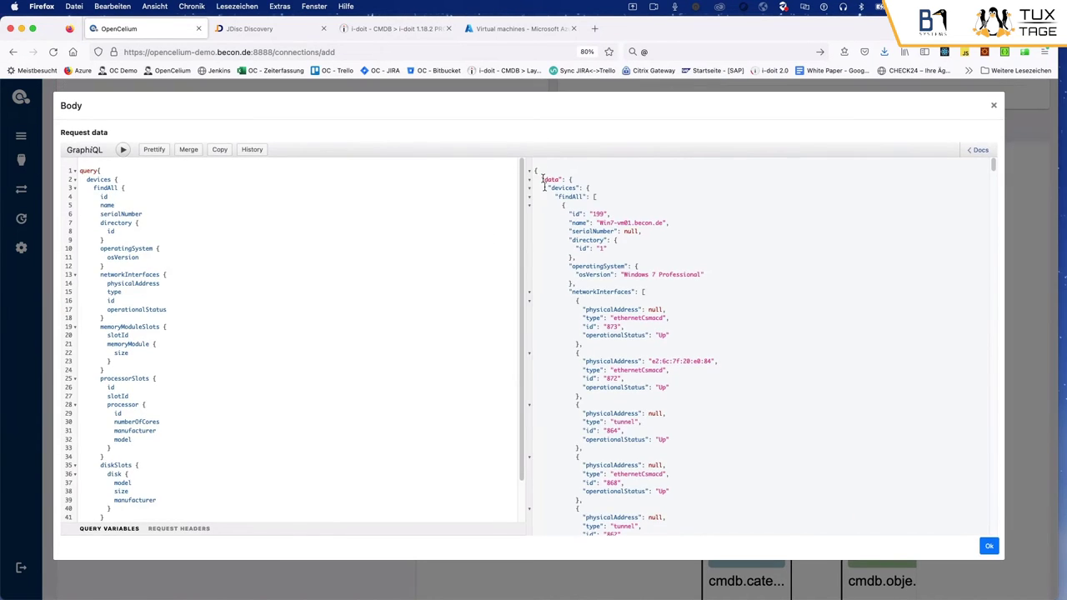
# - Look through the device data in the GraphQL response and close the request body
pyautogui.moveTo(597, 197); pyautogui.dragTo(621, 542)
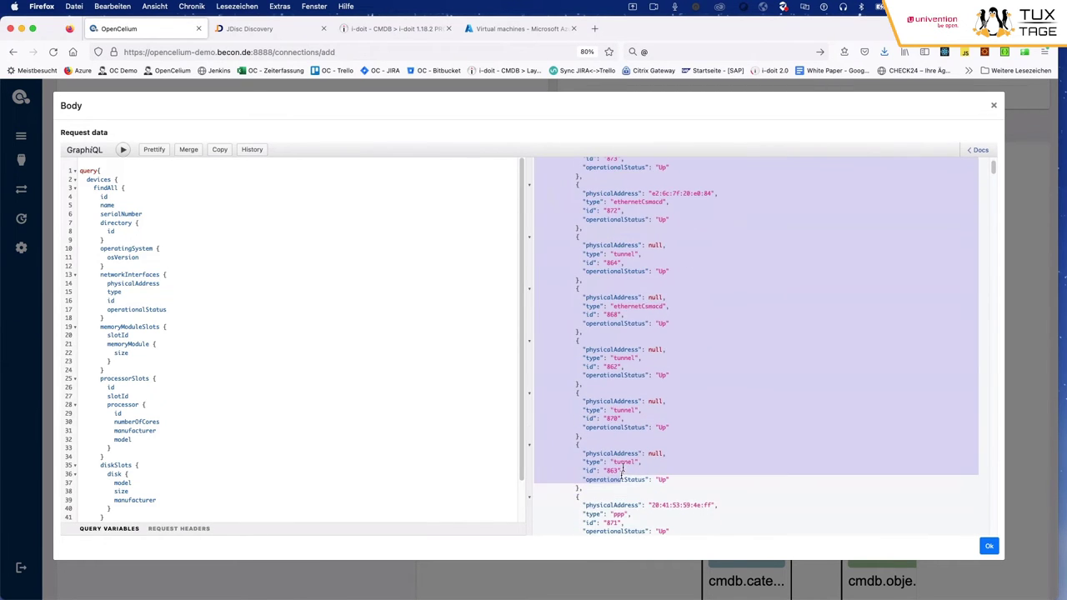
pyautogui.scroll(3, 622, 459)
pyautogui.click(994, 105)
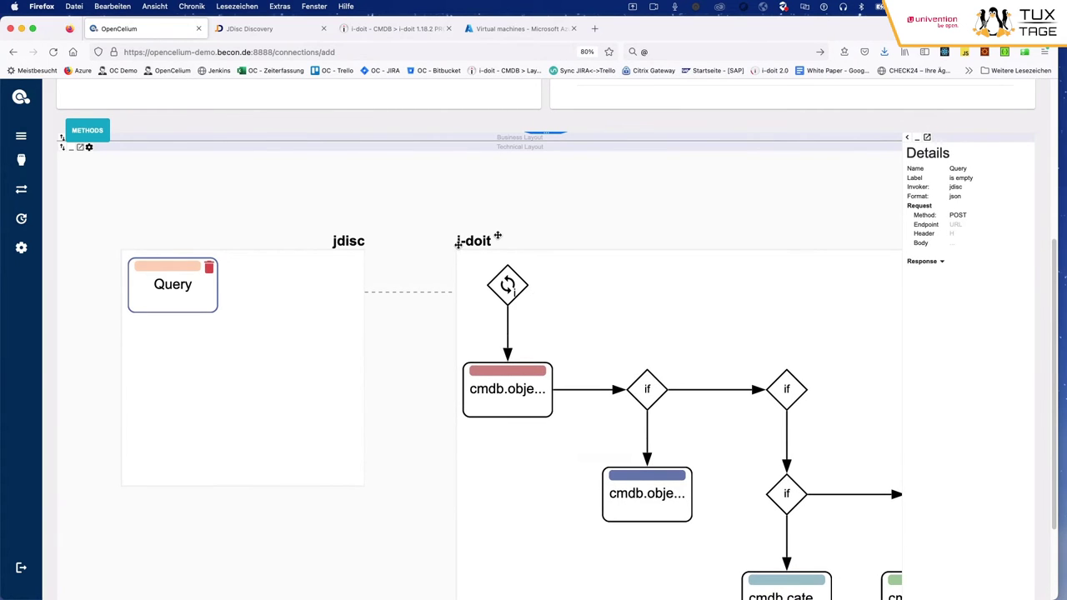
# - Add an idoit.version process directly after the loop operator in the i-doit flow, outside the loop
pyautogui.click(510, 285)
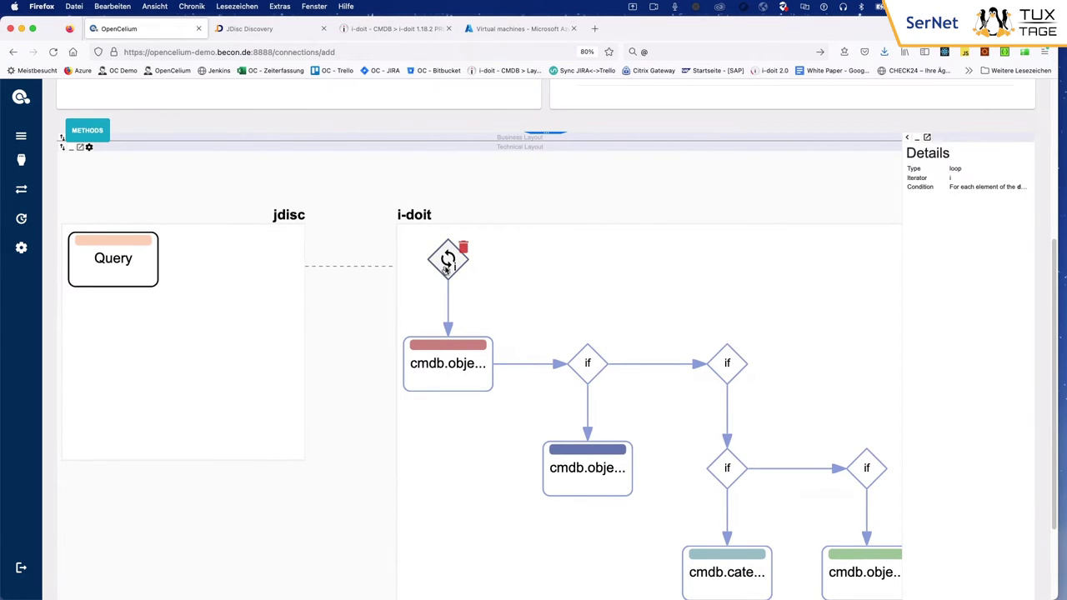
pyautogui.click(447, 267)
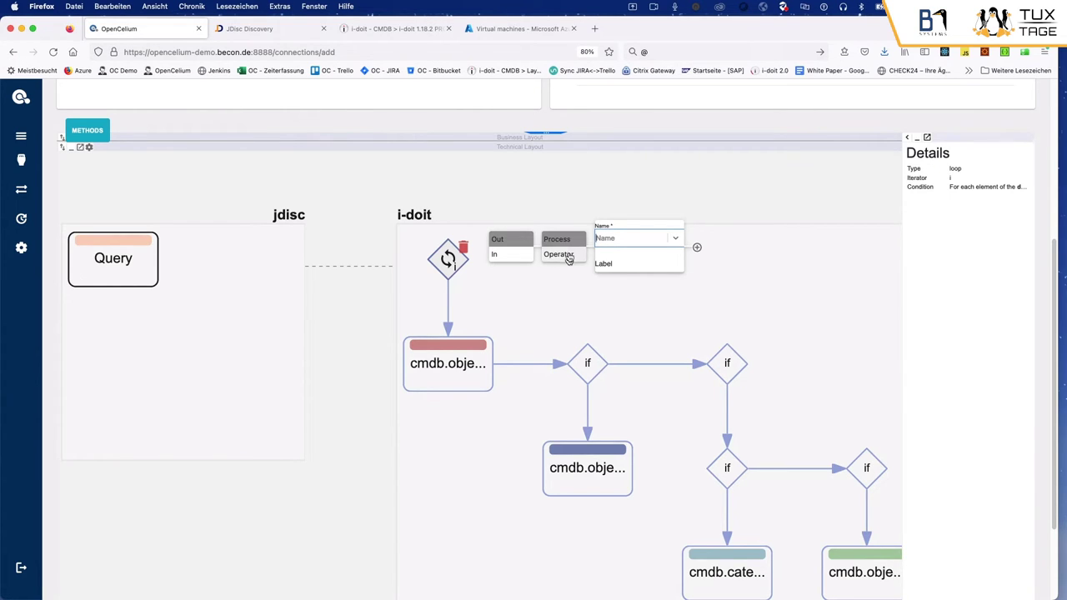
pyautogui.click(676, 240)
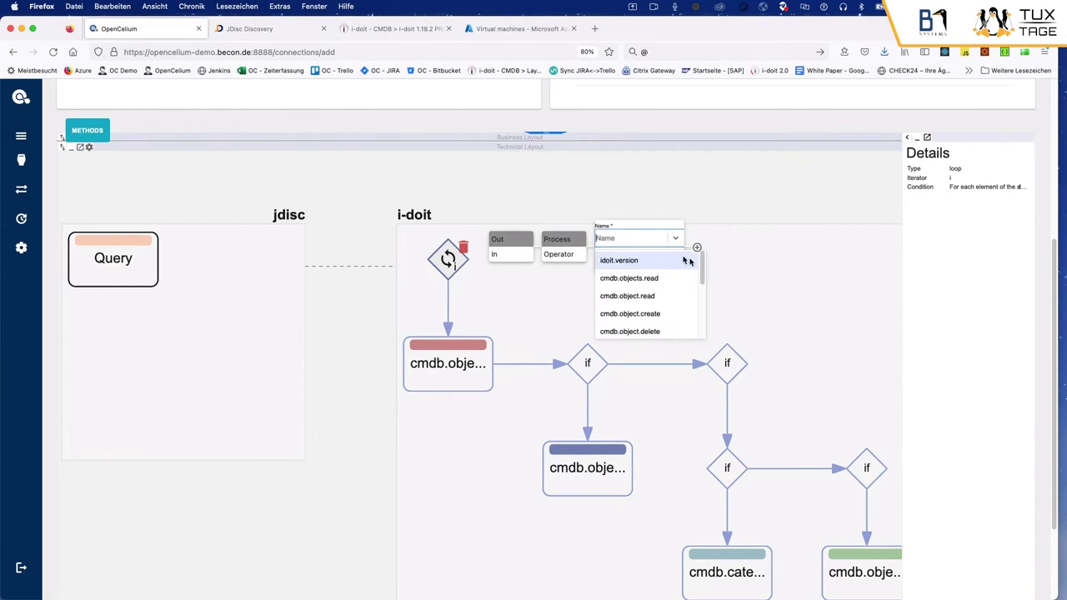
pyautogui.scroll(-2, 700, 275)
pyautogui.scroll(-3, 700, 277)
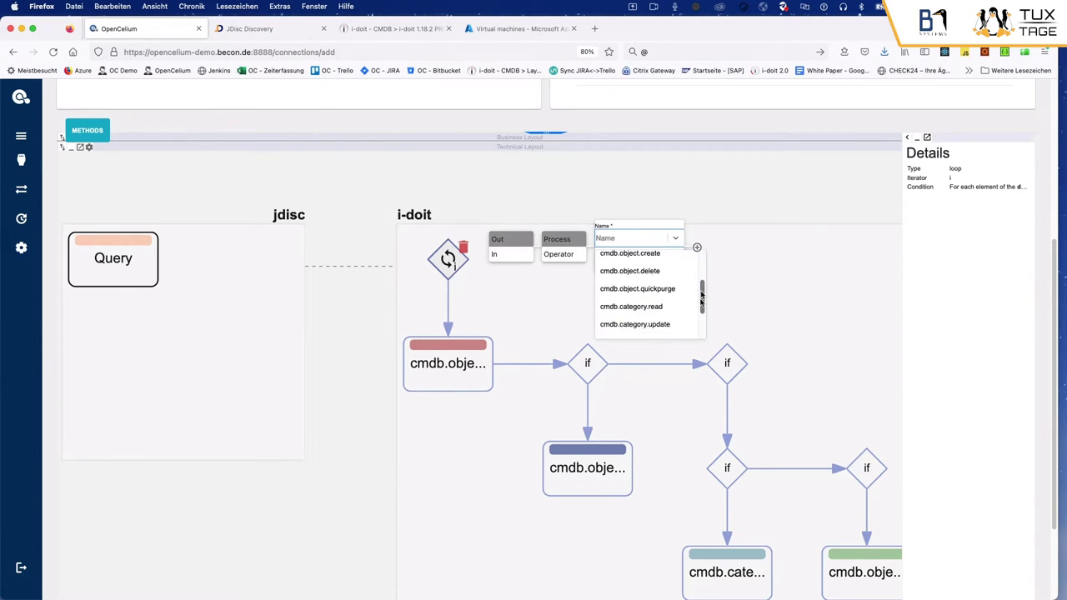
pyautogui.scroll(5, 699, 250)
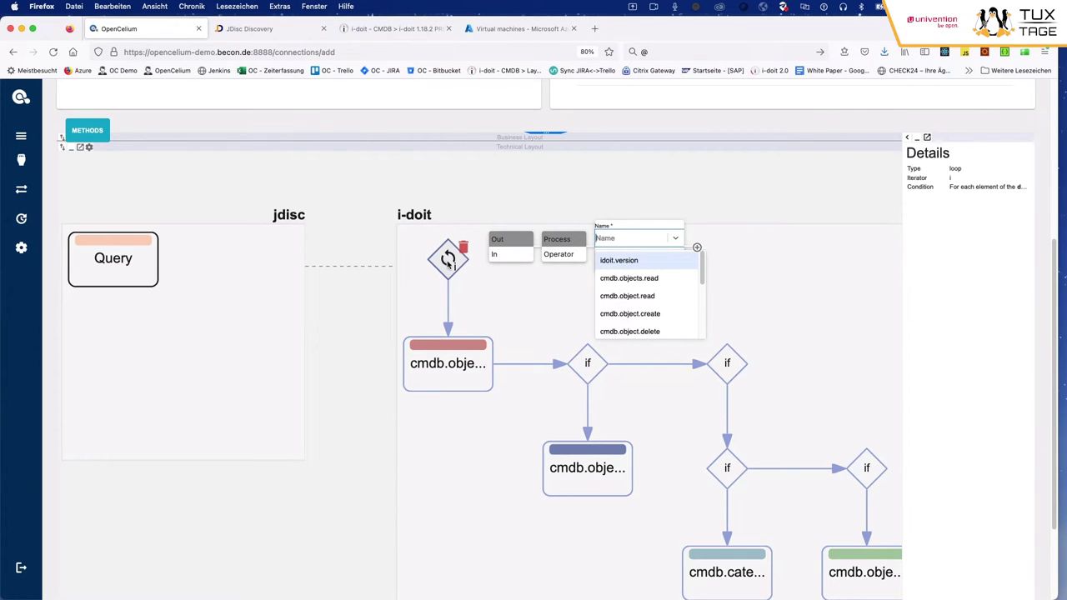
pyautogui.click(645, 264)
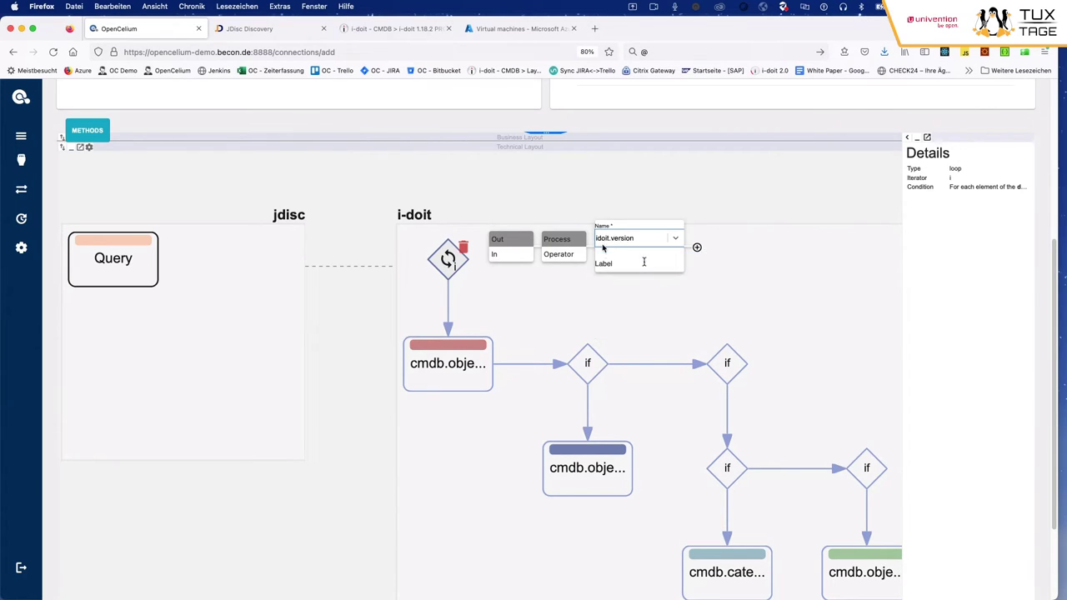
pyautogui.click(698, 249)
# - Delete the idoit.version method from the i-doit flow and confirm the deletion
pyautogui.moveTo(710, 276); pyautogui.dragTo(533, 272)
pyautogui.moveTo(591, 294); pyautogui.dragTo(488, 274)
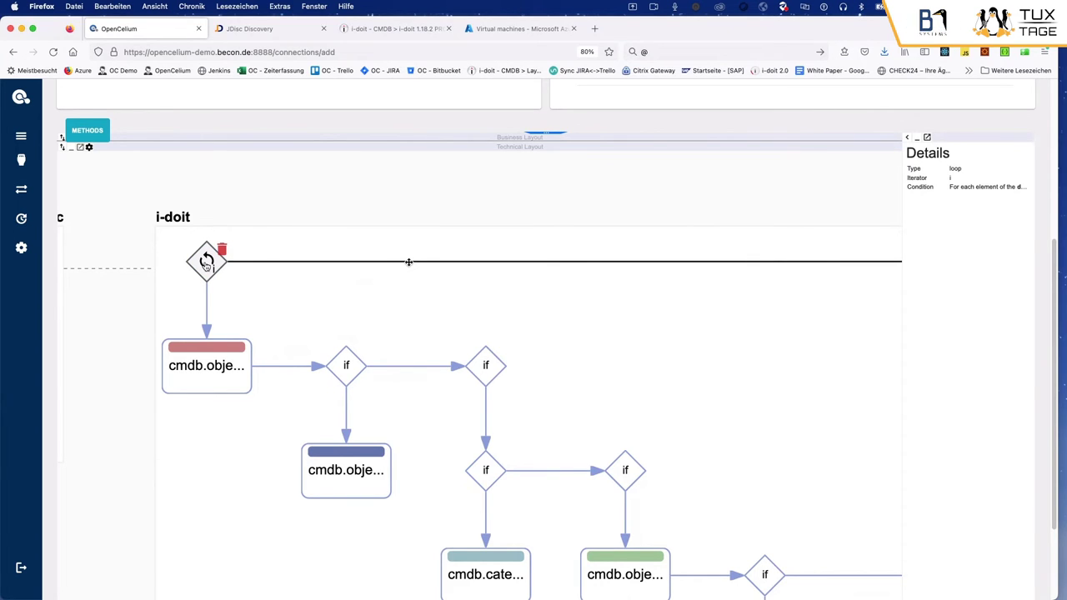
pyautogui.hscroll(5, 501, 292)
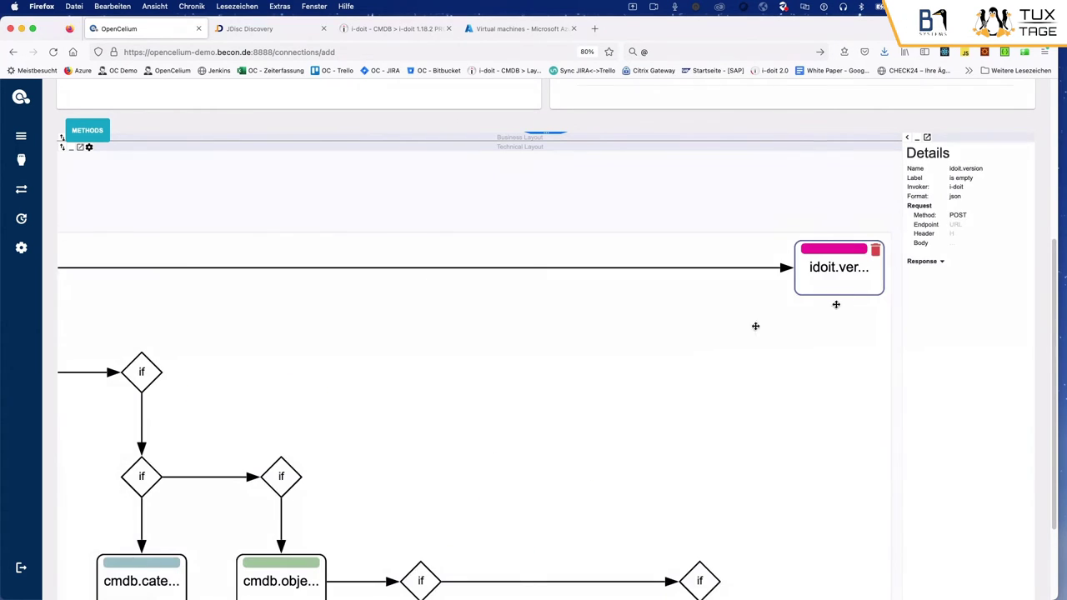
pyautogui.click(881, 250)
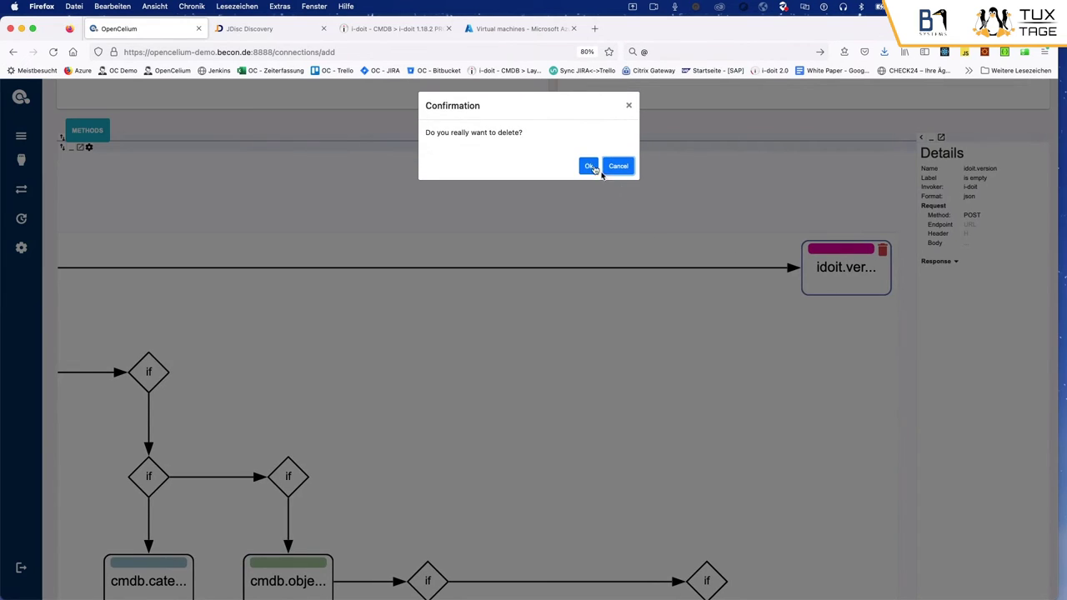
pyautogui.click(588, 164)
# - Open the i-doit loop operator's condition for editing and reselect the jdisc Query method as its source
pyautogui.scroll(-5, 600, 341)
pyautogui.moveTo(619, 338); pyautogui.dragTo(547, 312)
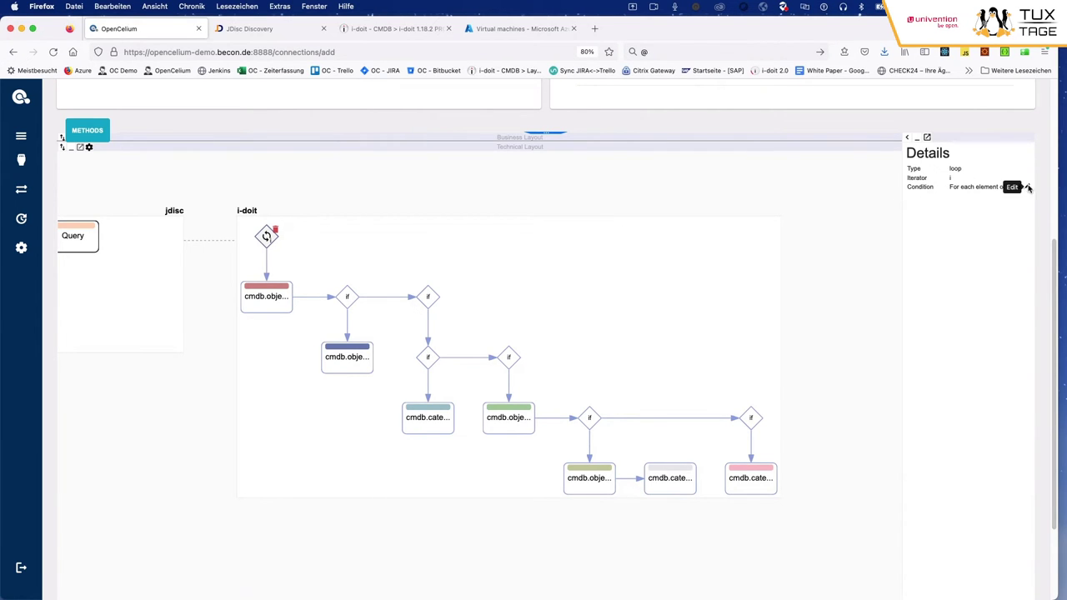
pyautogui.click(1026, 186)
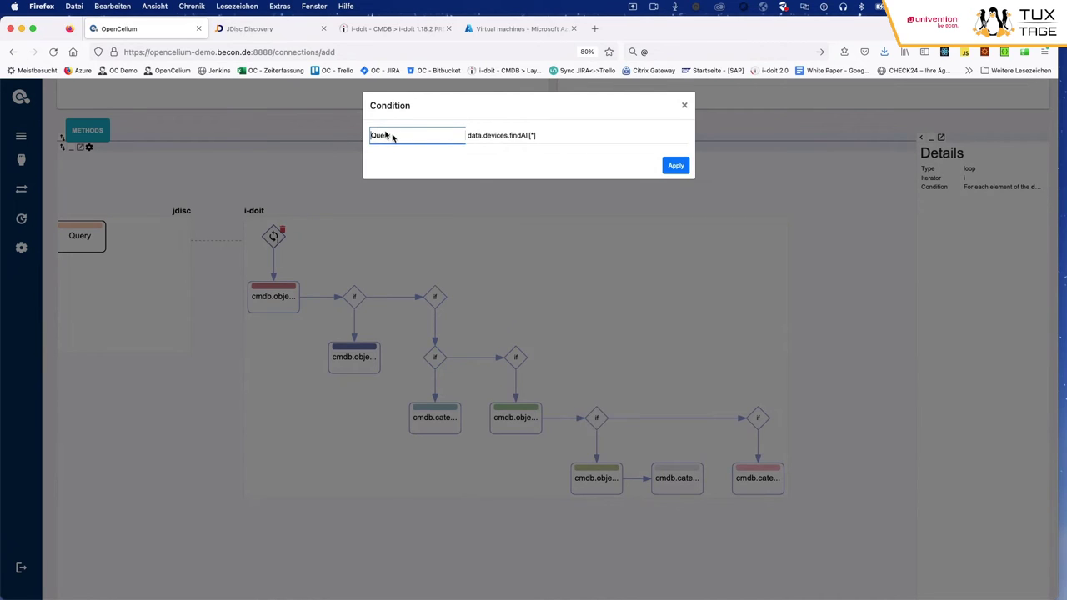
pyautogui.click(386, 137)
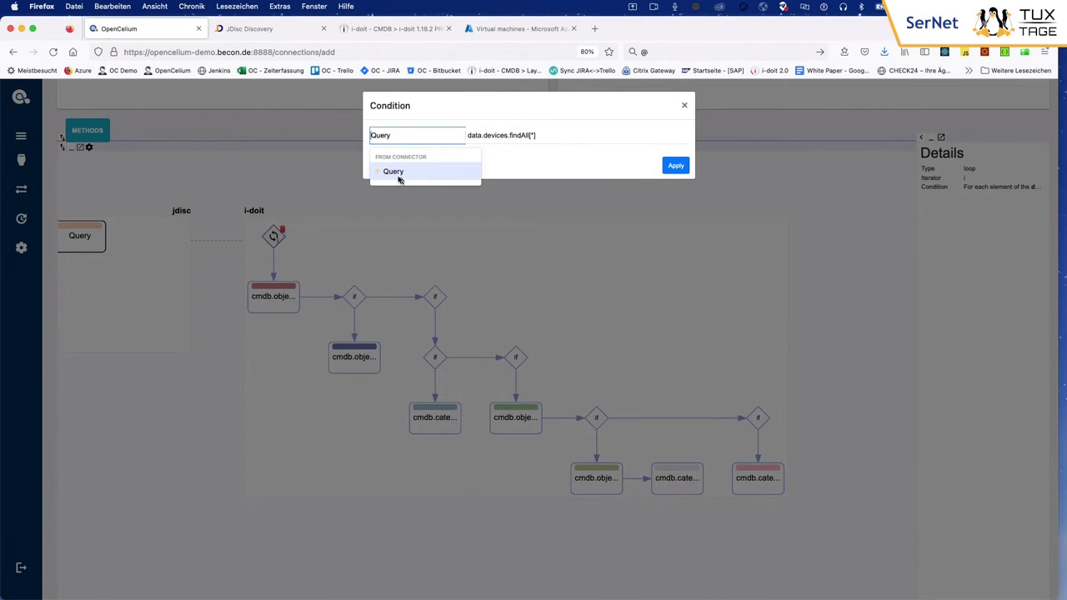
pyautogui.click(398, 174)
pyautogui.click(392, 145)
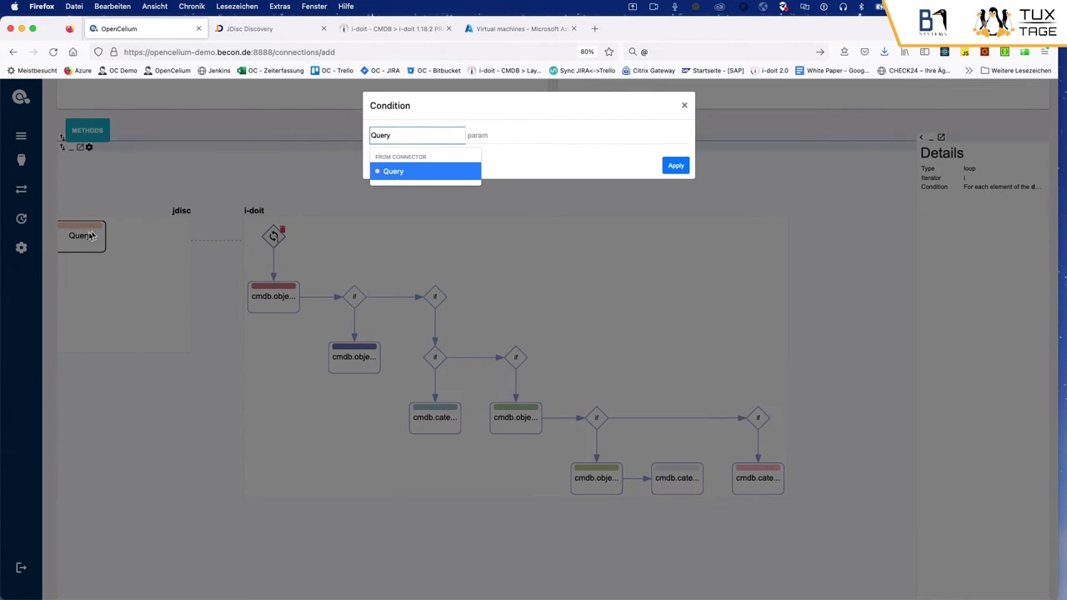
pyautogui.click(402, 170)
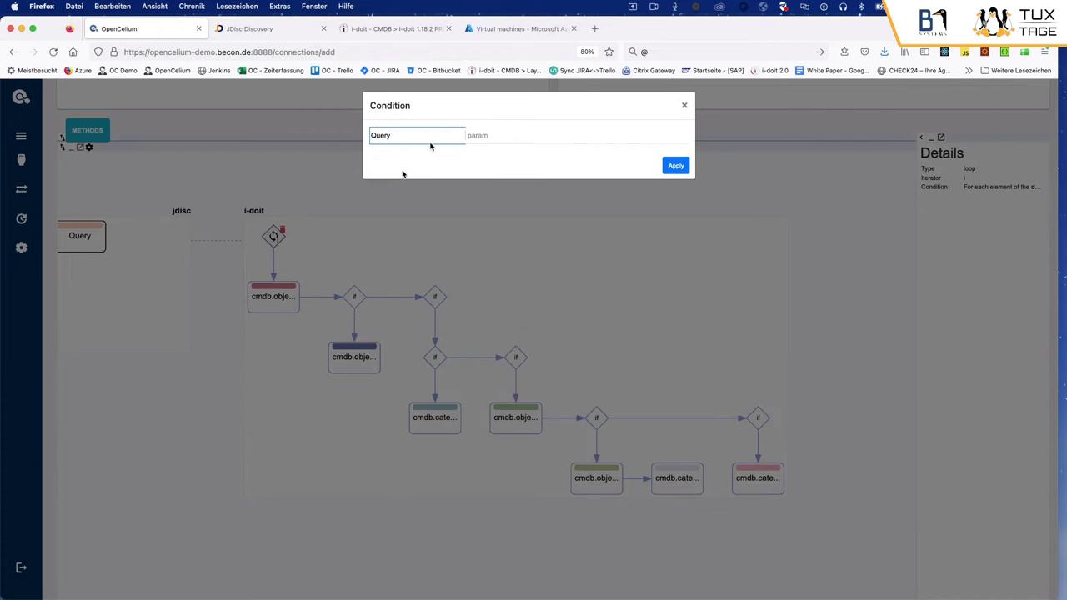
# - Set the loop condition's parameter to the whole array data.devices.findAll[*] and apply the condition
pyautogui.click(510, 133)
pyautogui.write('data')
pyautogui.click(490, 159)
pyautogui.click(489, 160)
pyautogui.click(484, 184)
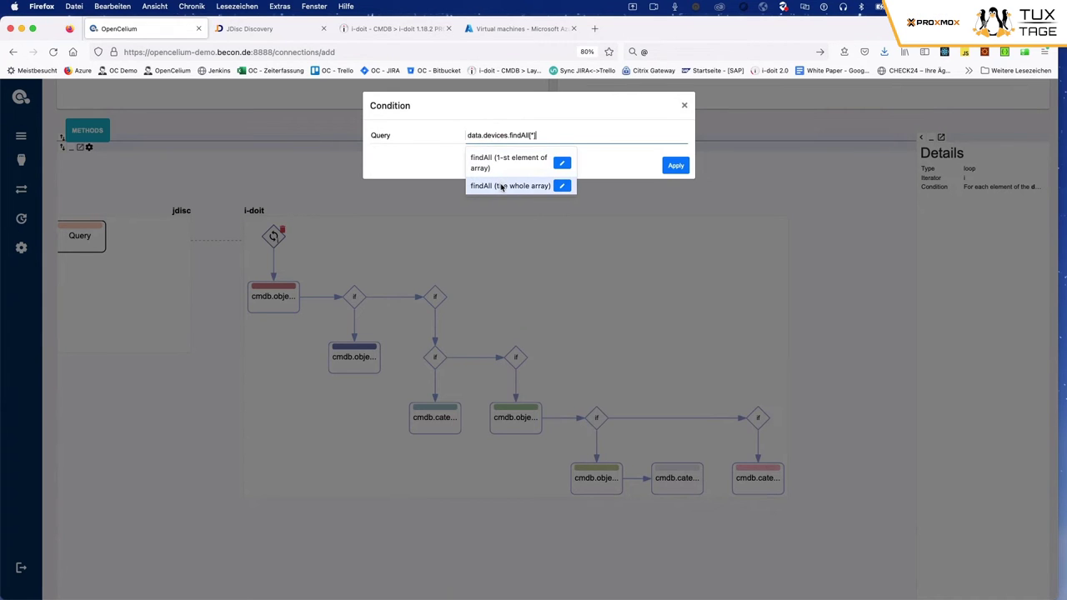
pyautogui.click(536, 131)
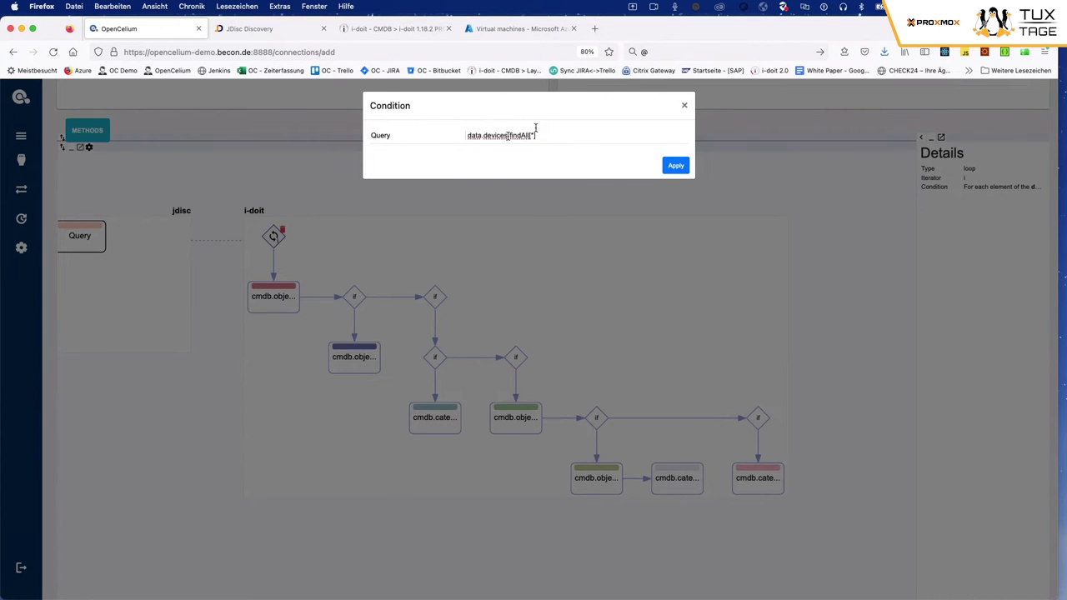
pyautogui.click(682, 168)
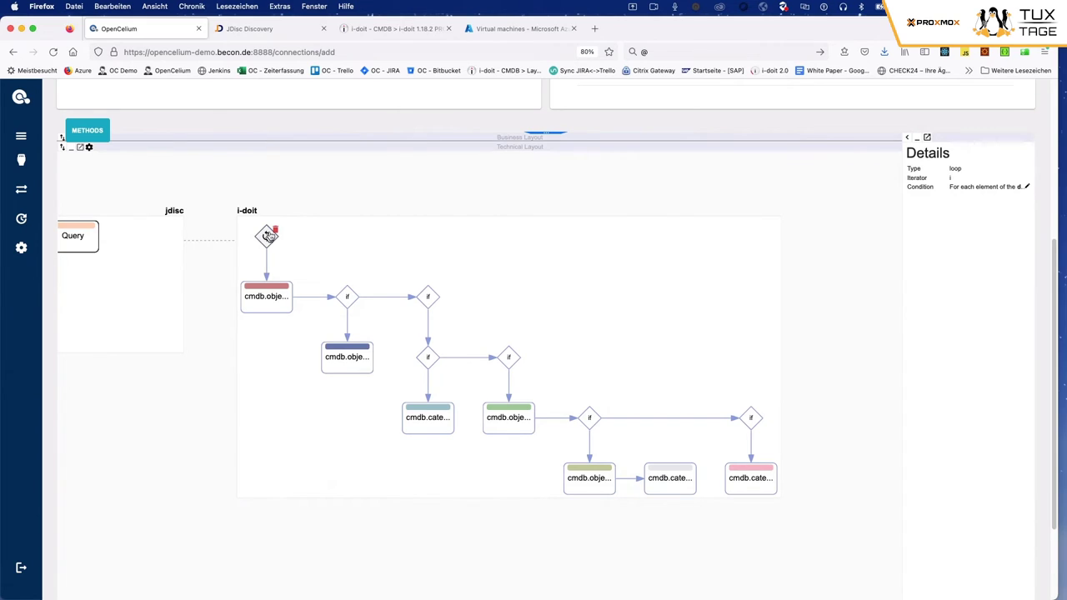
# - Examine the title filter's reference in the request body of the cmdb.objects.read method, then close the body
pyautogui.click(260, 296)
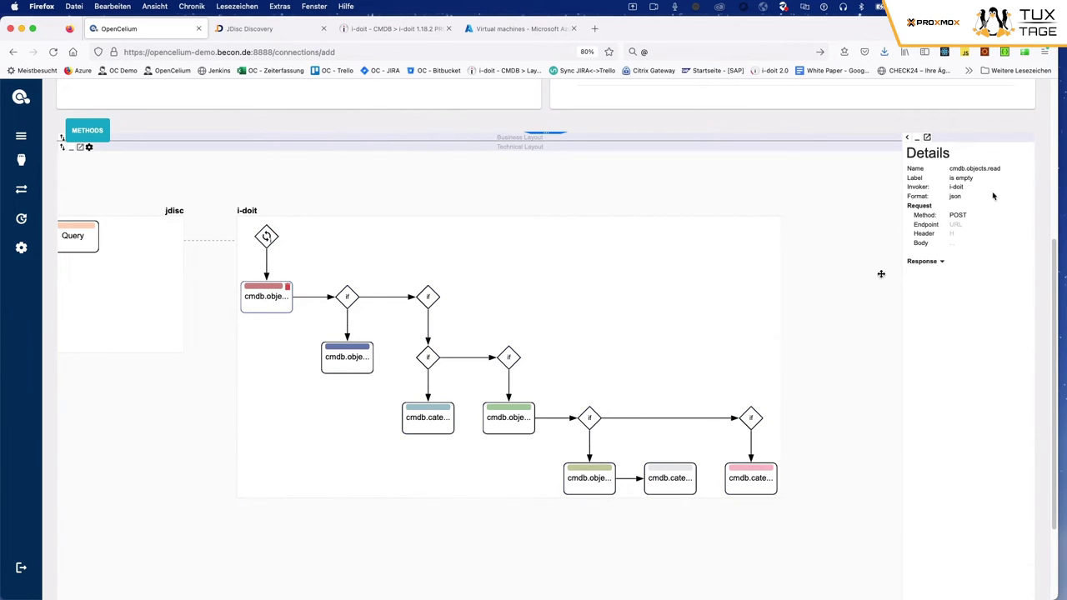
pyautogui.click(950, 246)
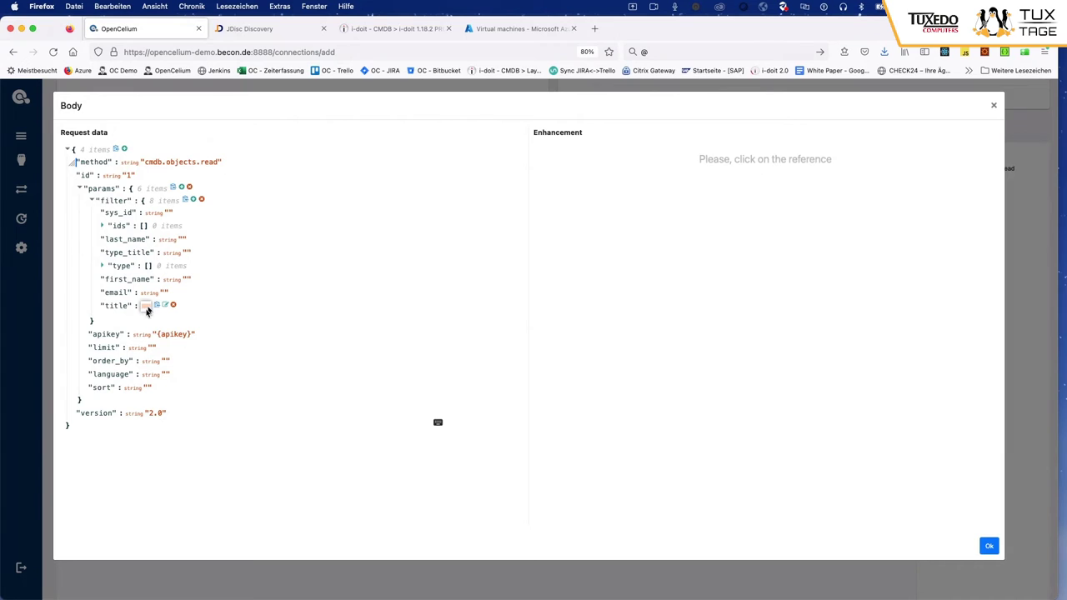
pyautogui.moveTo(148, 308)
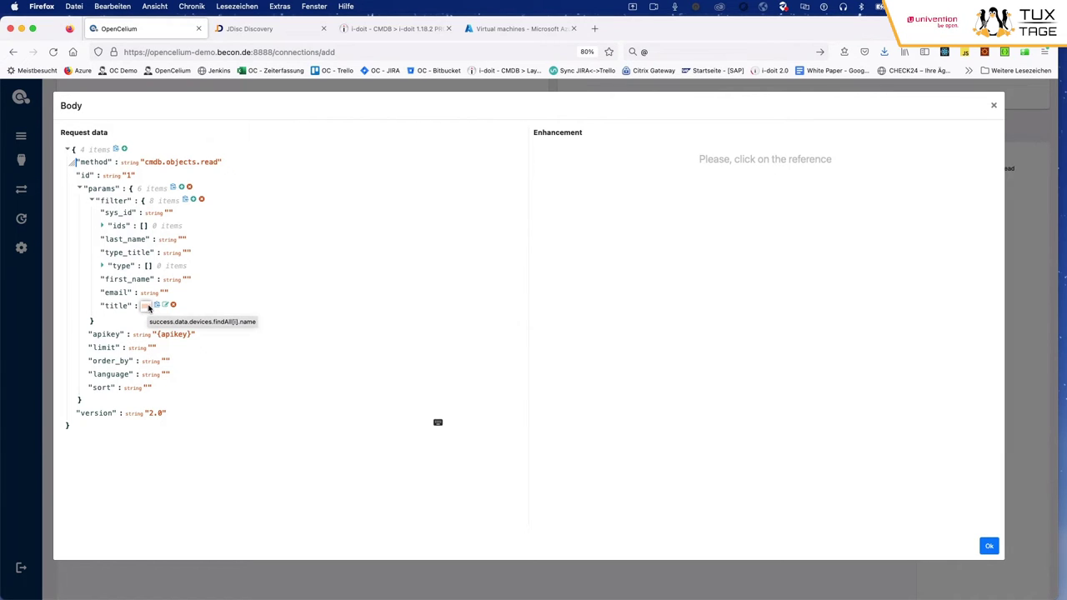
pyautogui.click(994, 105)
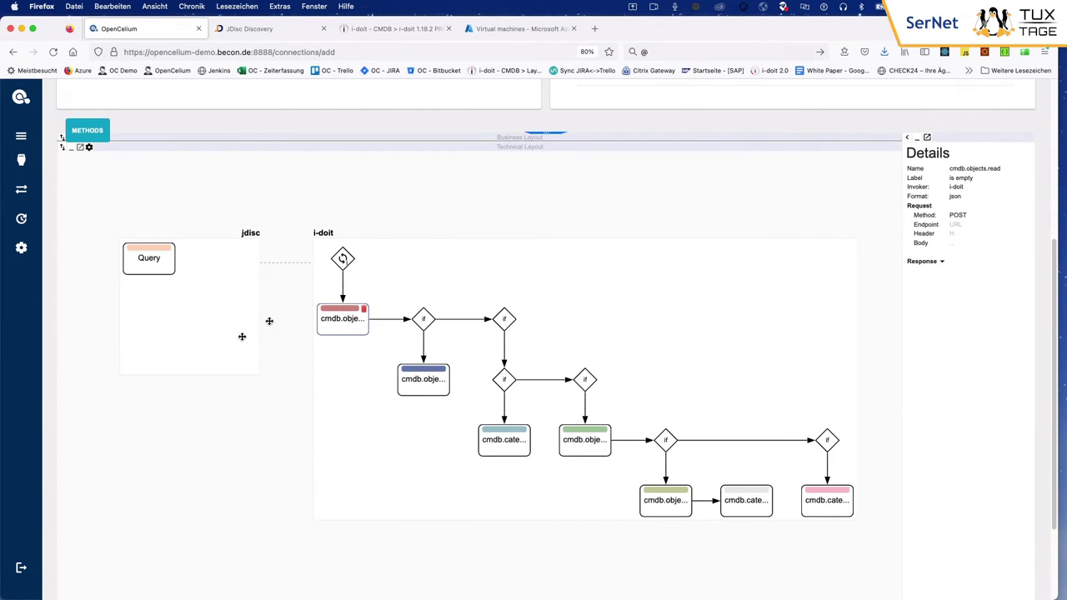
# - Reference the Query response field data.devices.findAll[i].name in the email filter of the cmdb.objects.read request body
pyautogui.click(950, 247)
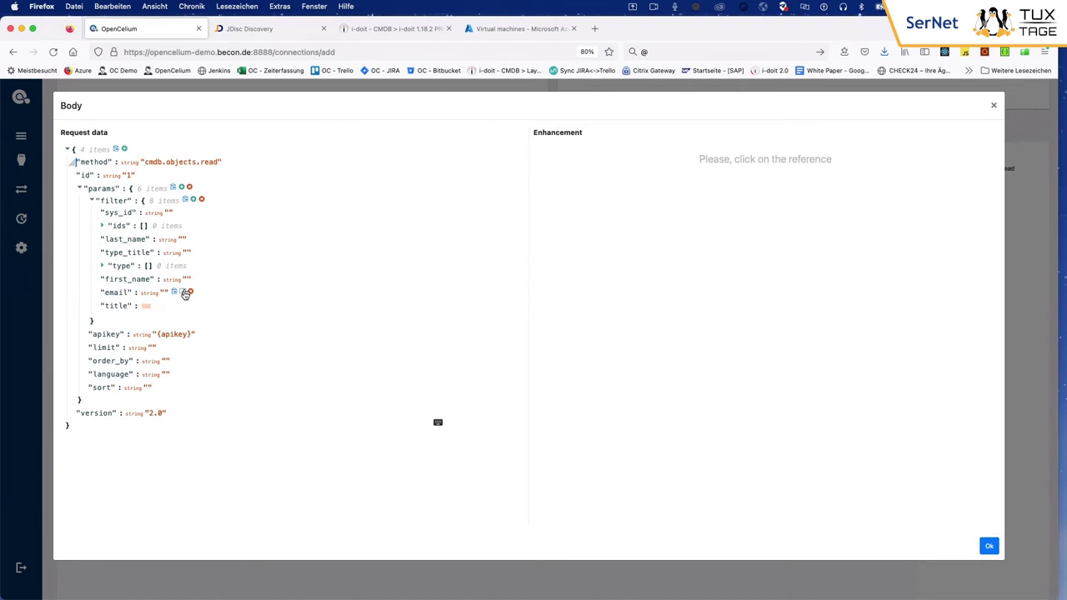
pyautogui.click(183, 291)
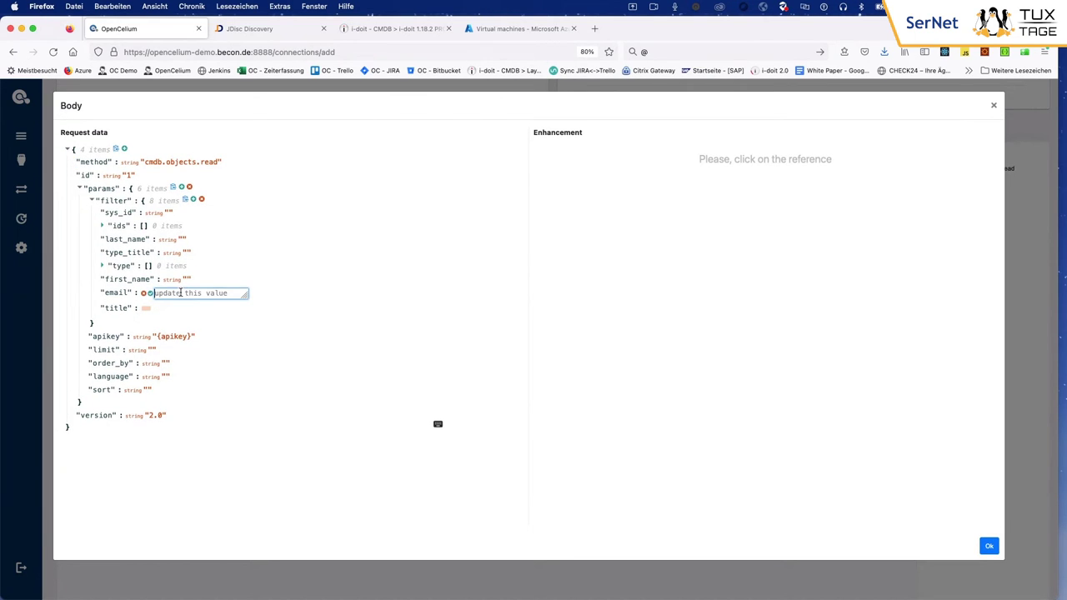
pyautogui.write('#')
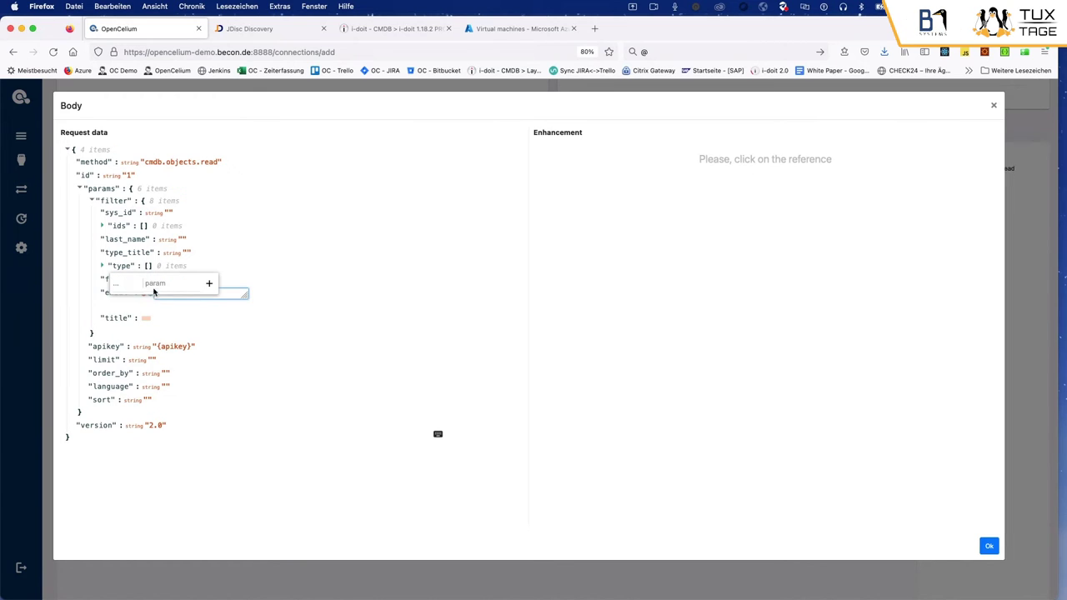
pyautogui.click(127, 286)
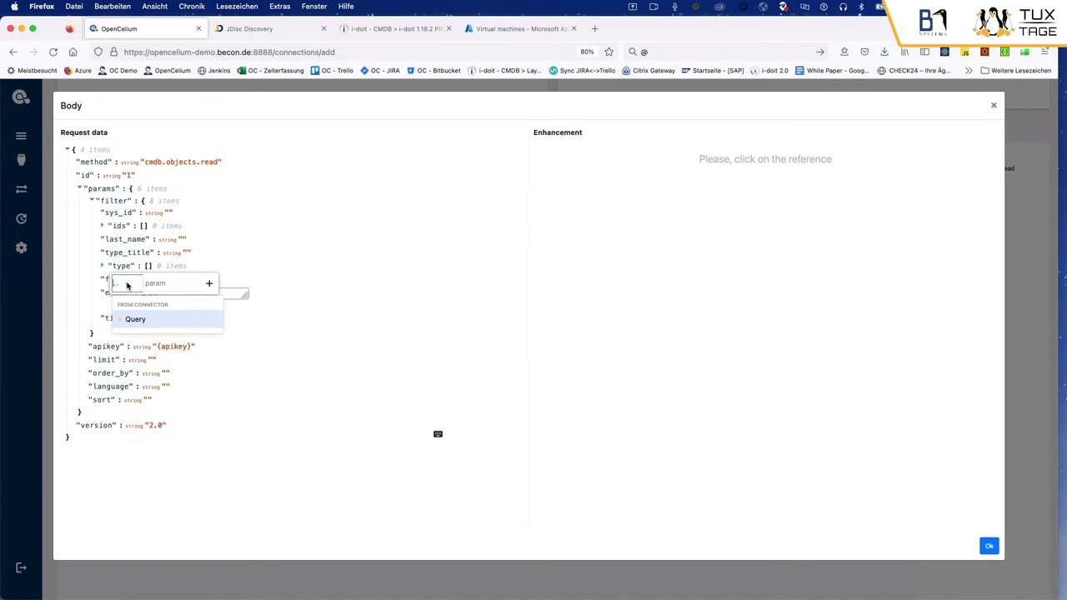
pyautogui.click(136, 318)
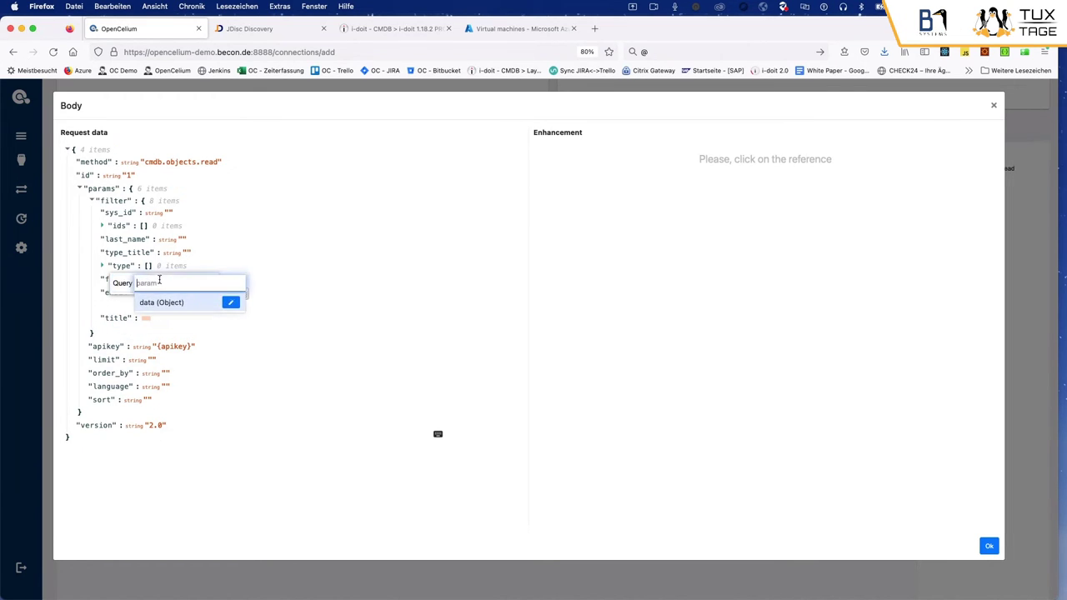
pyautogui.click(160, 300)
pyautogui.click(160, 303)
pyautogui.click(160, 304)
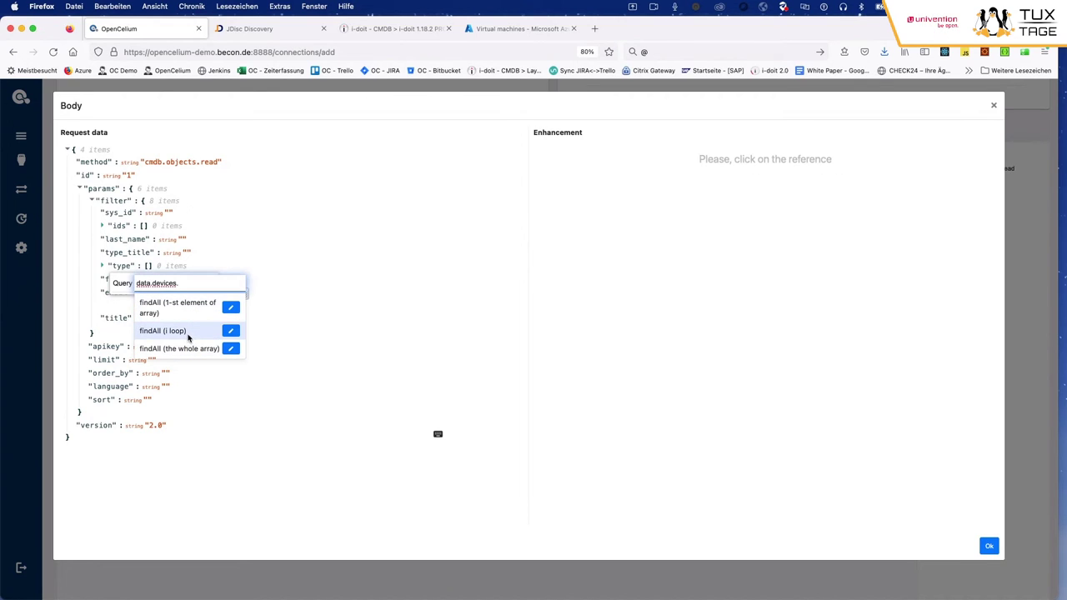
pyautogui.click(195, 335)
pyautogui.write('.')
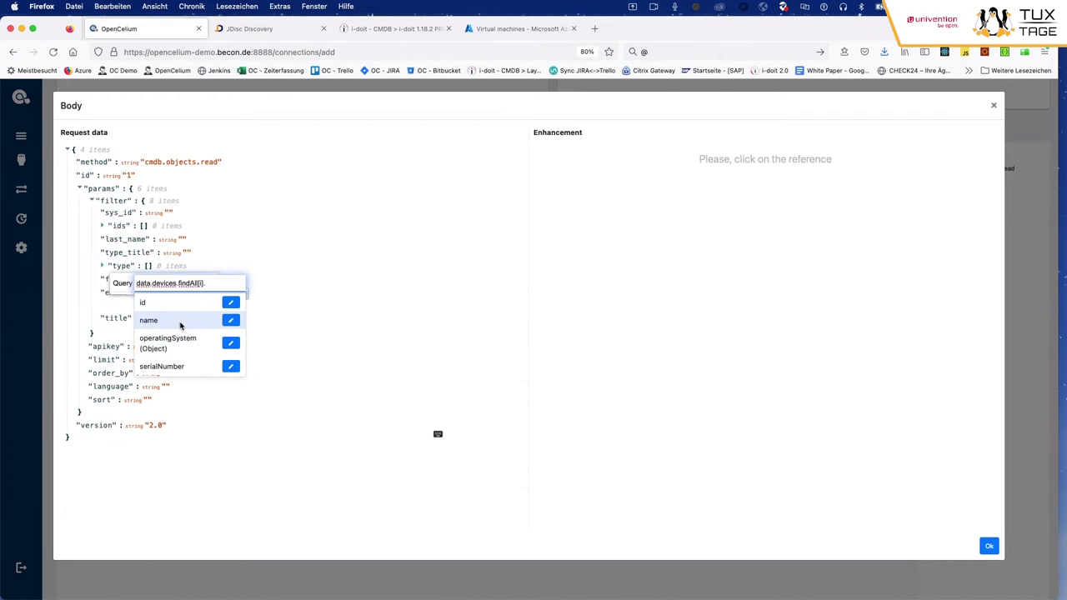
pyautogui.click(180, 326)
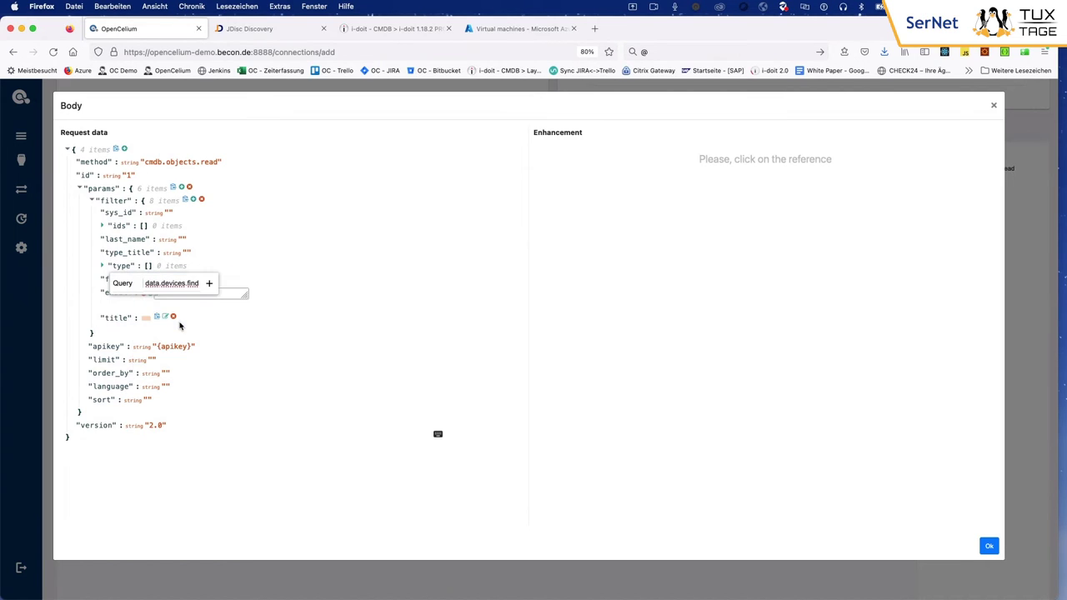
pyautogui.click(210, 285)
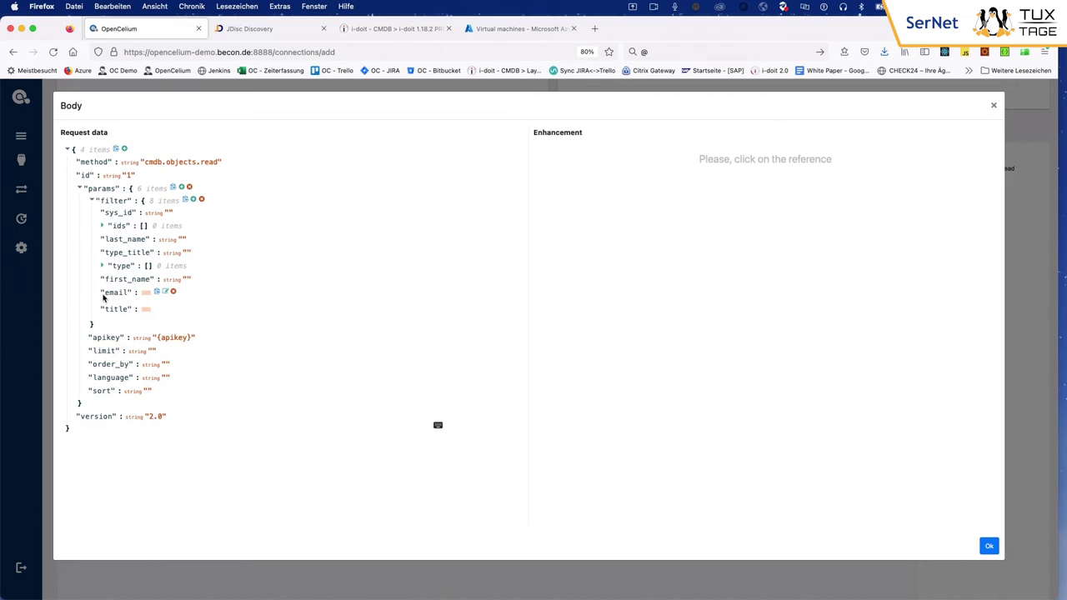
# - Open the email filter reference's enhancement script and insert blank lines above the RESULT_VAR assignment
pyautogui.moveTo(103, 297); pyautogui.dragTo(129, 298)
pyautogui.click(145, 294)
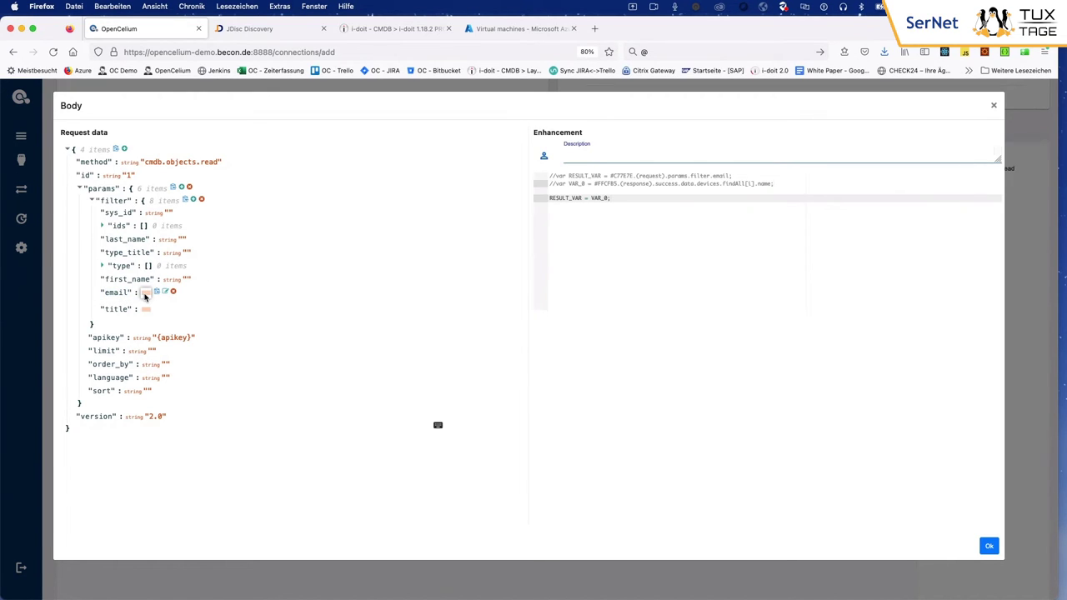
pyautogui.click(581, 199)
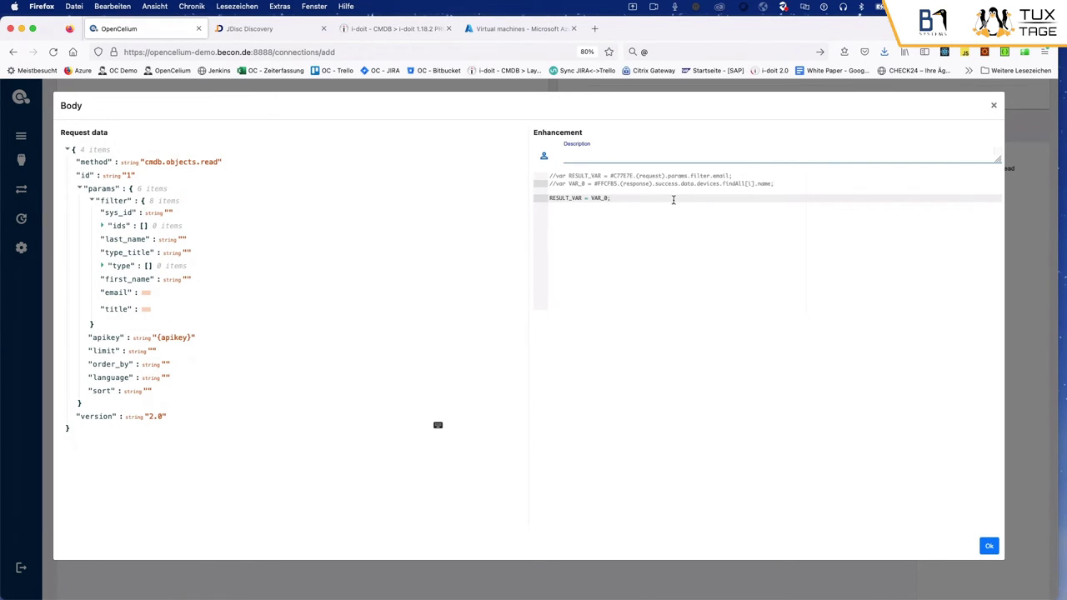
pyautogui.click(561, 198)
pyautogui.click(550, 199)
pyautogui.press('Return')
pyautogui.press('Return')
pyautogui.press('Up')
pyautogui.press('Up')
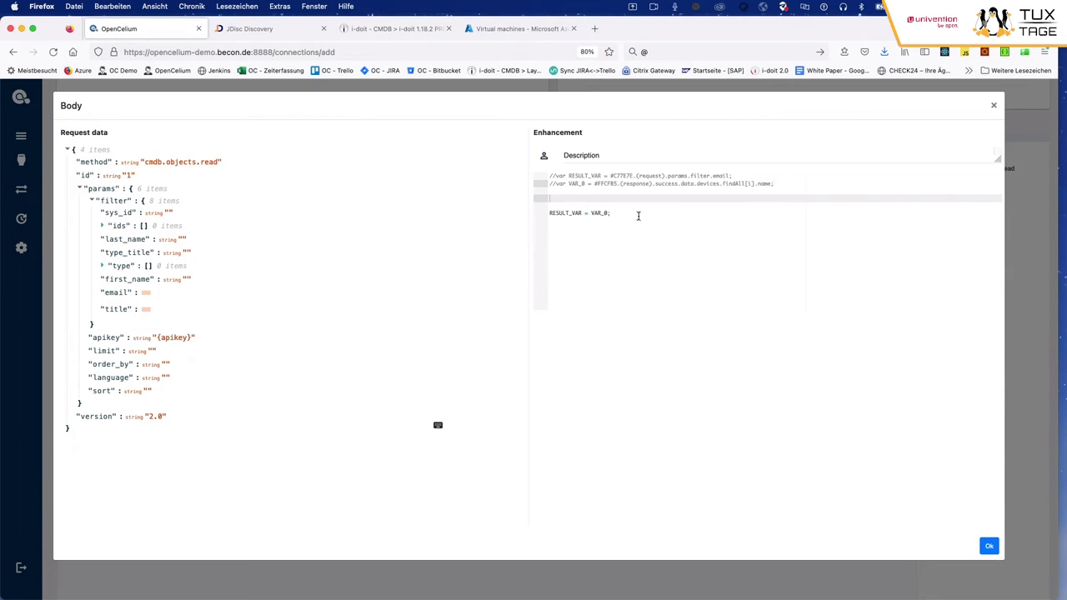
# - Examine how RESULT_VAR and VAR_0 map the email field to the findAll[i].name response field in the script
pyautogui.moveTo(591, 213); pyautogui.dragTo(538, 212)
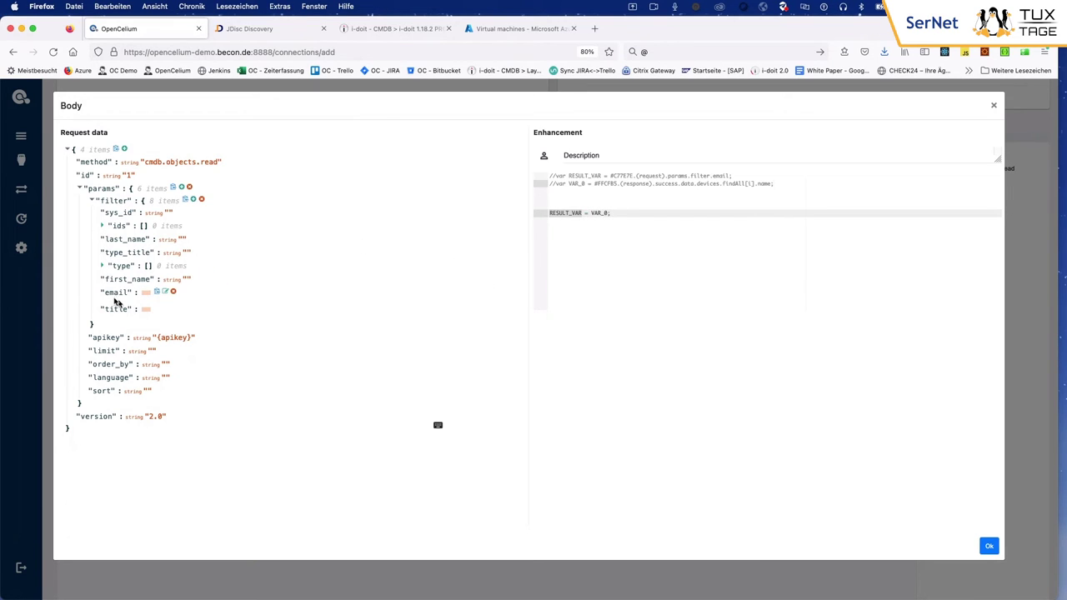
pyautogui.doubleClick(599, 213)
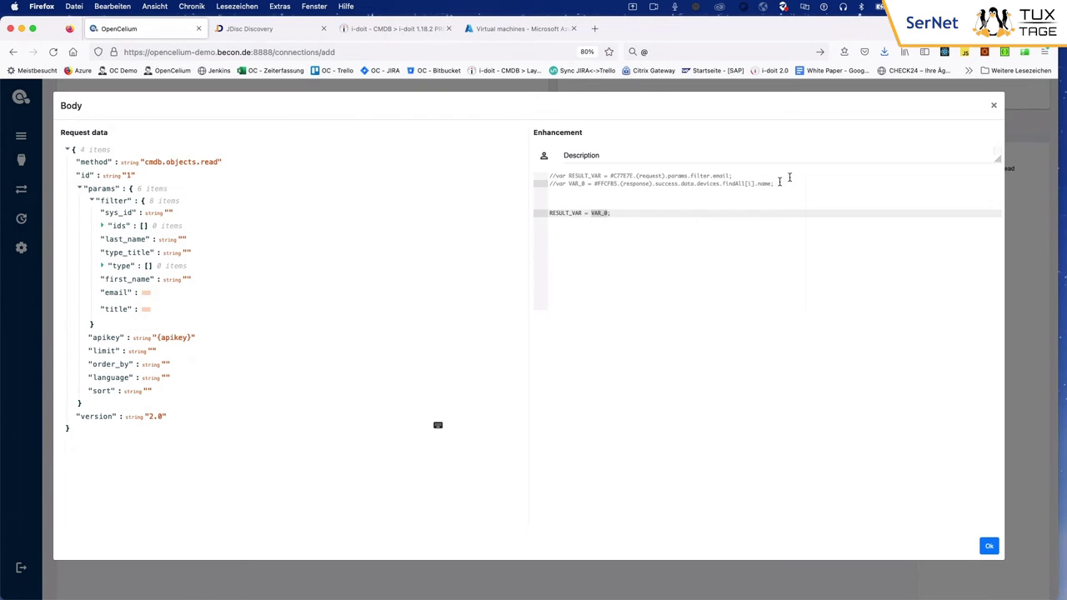
pyautogui.moveTo(776, 183); pyautogui.dragTo(587, 183)
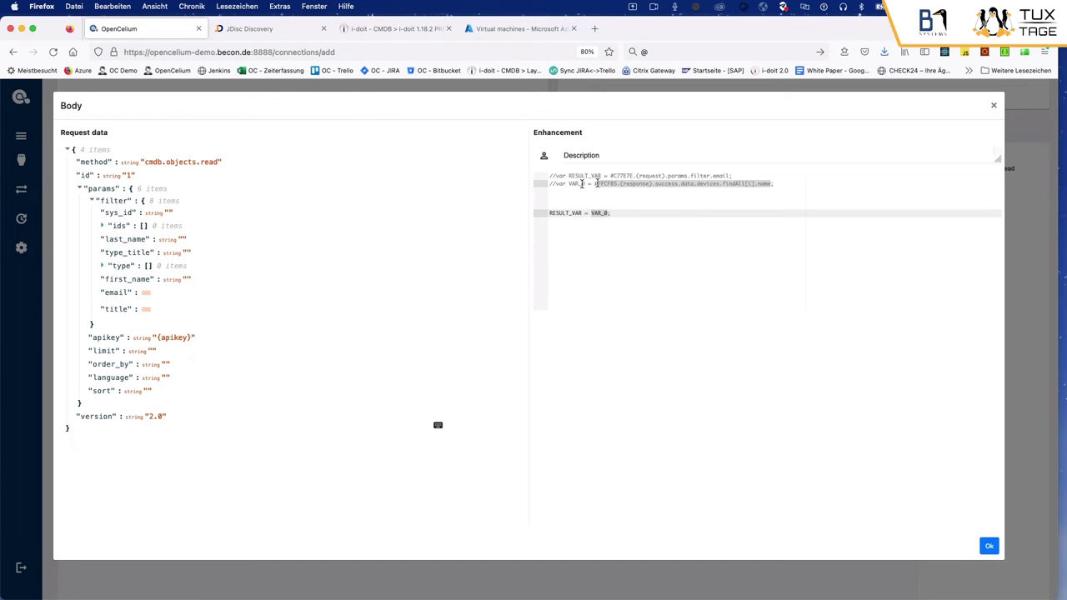
pyautogui.doubleClick(573, 185)
# - Declare the variable test as an empty string above the RESULT_VAR assignment in the email enhancement script
pyautogui.click(570, 201)
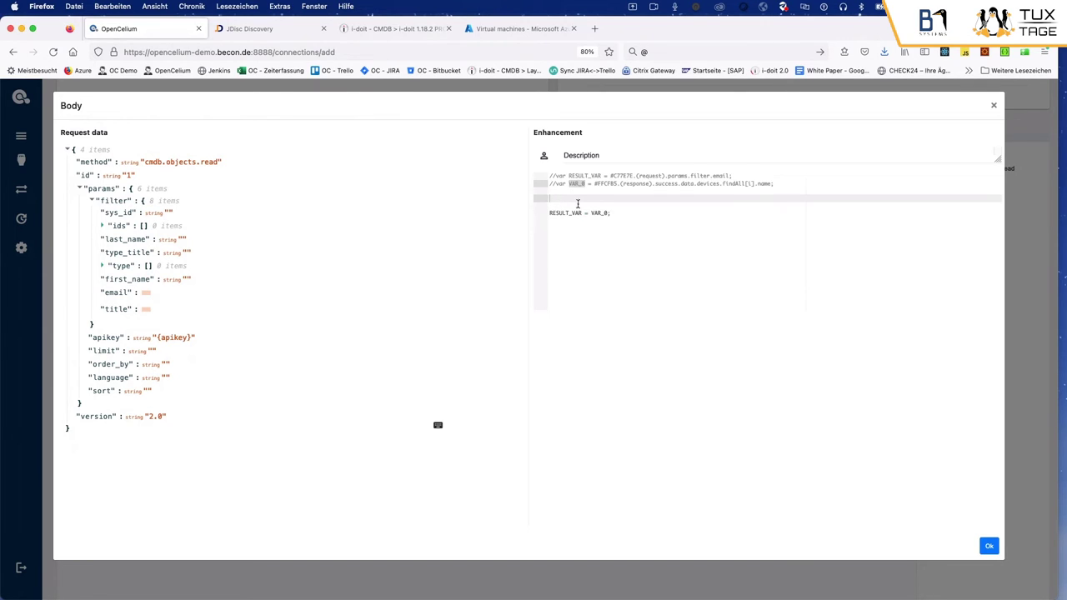
pyautogui.write('var test =')
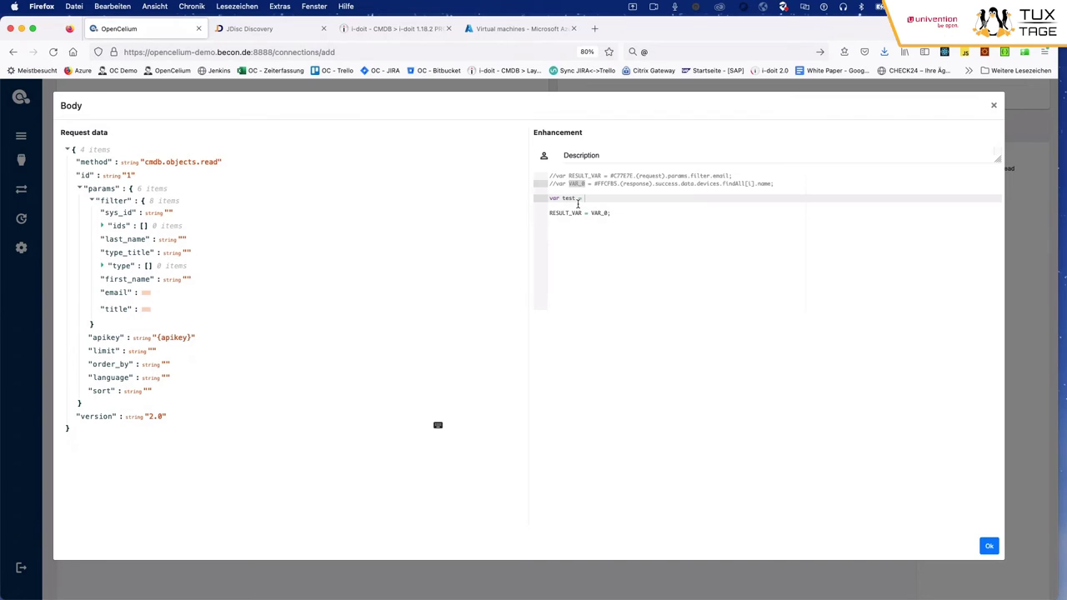
pyautogui.press('Down')
pyautogui.press('Down')
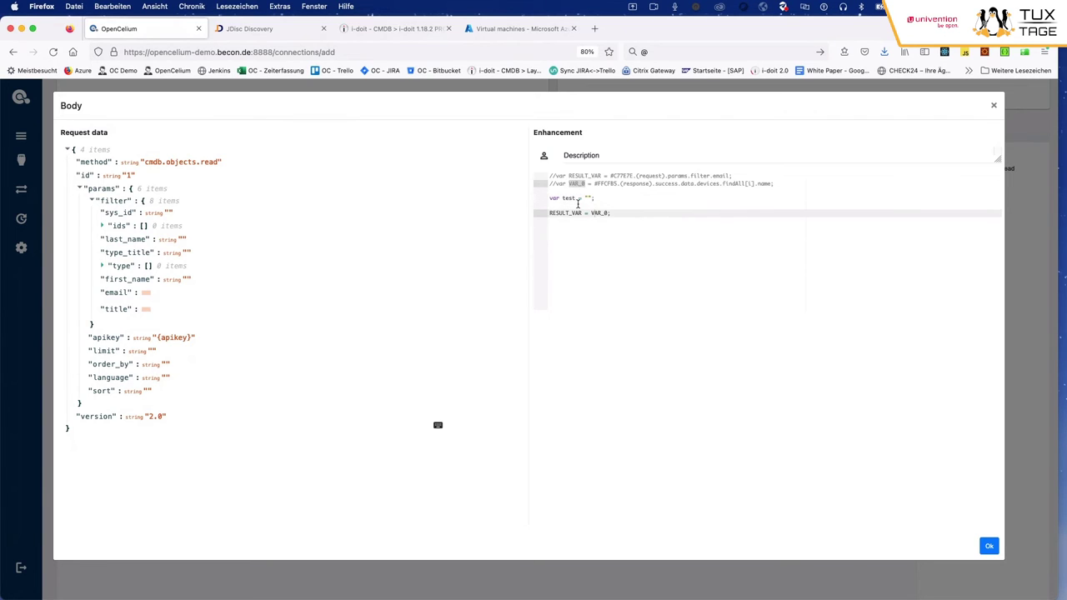
# - Begin an empty if block in the script, assign test to RESULT_VAR, and close the body without applying
pyautogui.press('Home')
pyautogui.press('Return')
pyautogui.press('Up')
pyautogui.write('if(')
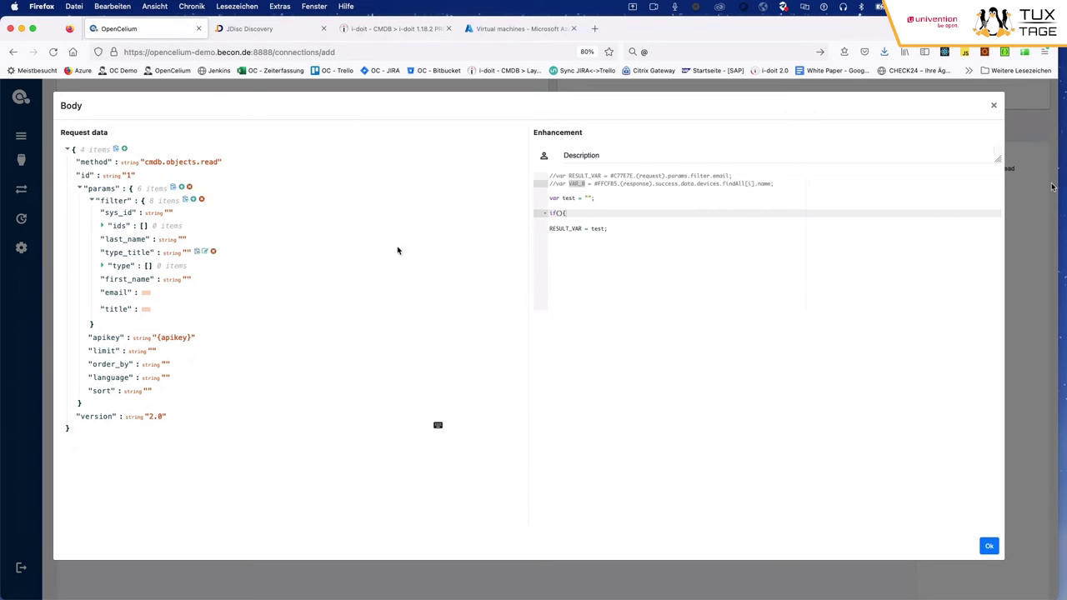
pyautogui.click(994, 106)
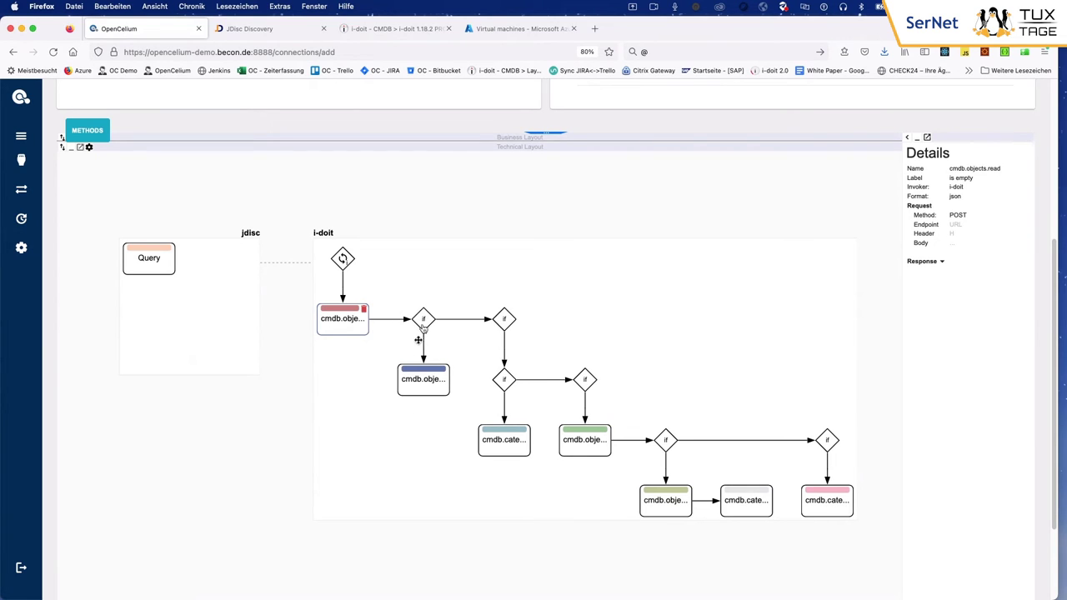
# - Examine the conditions of the first two if operators and the comparison options offered, then close the condition unchanged
pyautogui.click(424, 320)
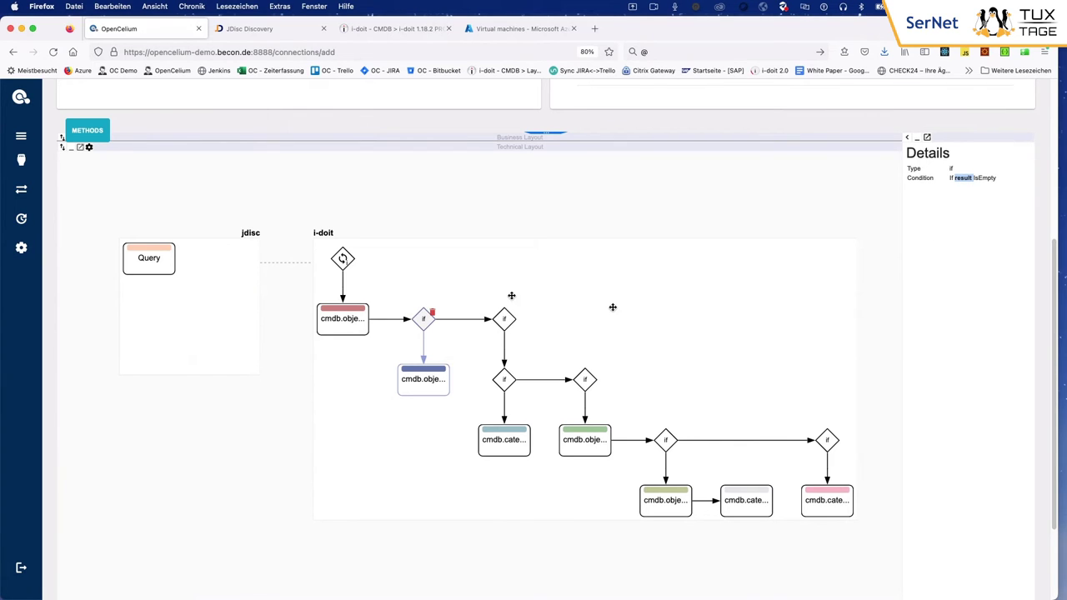
pyautogui.click(508, 316)
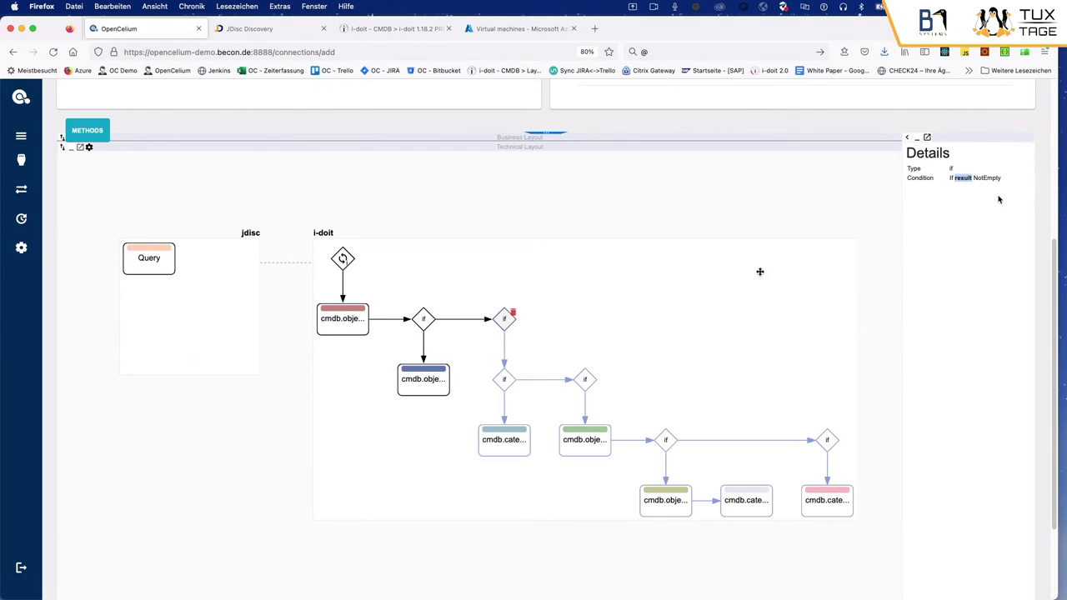
pyautogui.click(1025, 177)
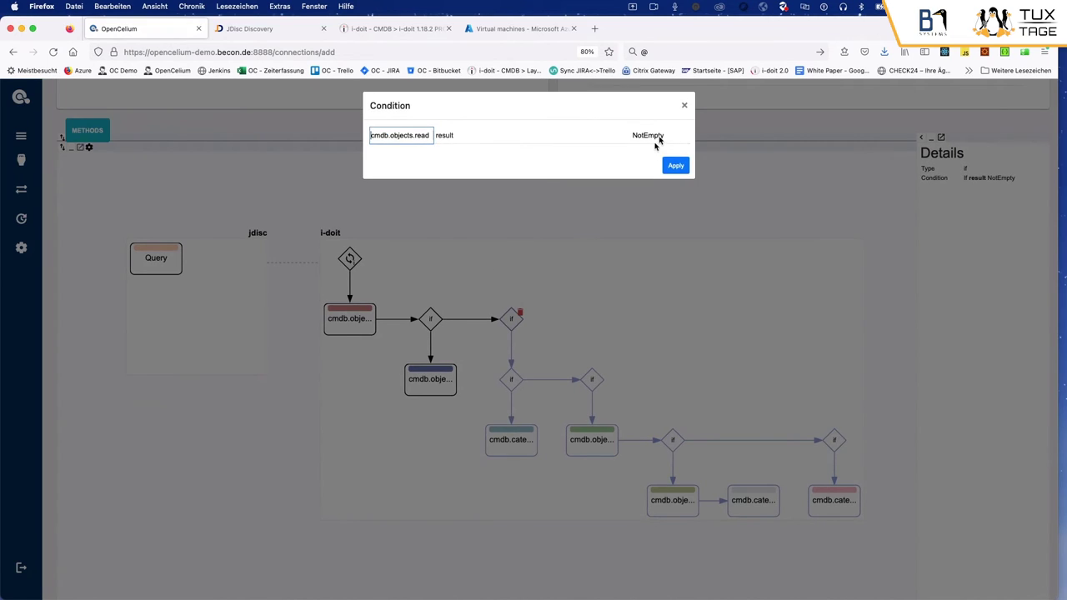
pyautogui.click(650, 135)
pyautogui.moveTo(715, 156)
pyautogui.mouseDown()
pyautogui.moveTo(709, 214)
pyautogui.moveTo(715, 157)
pyautogui.mouseUp()
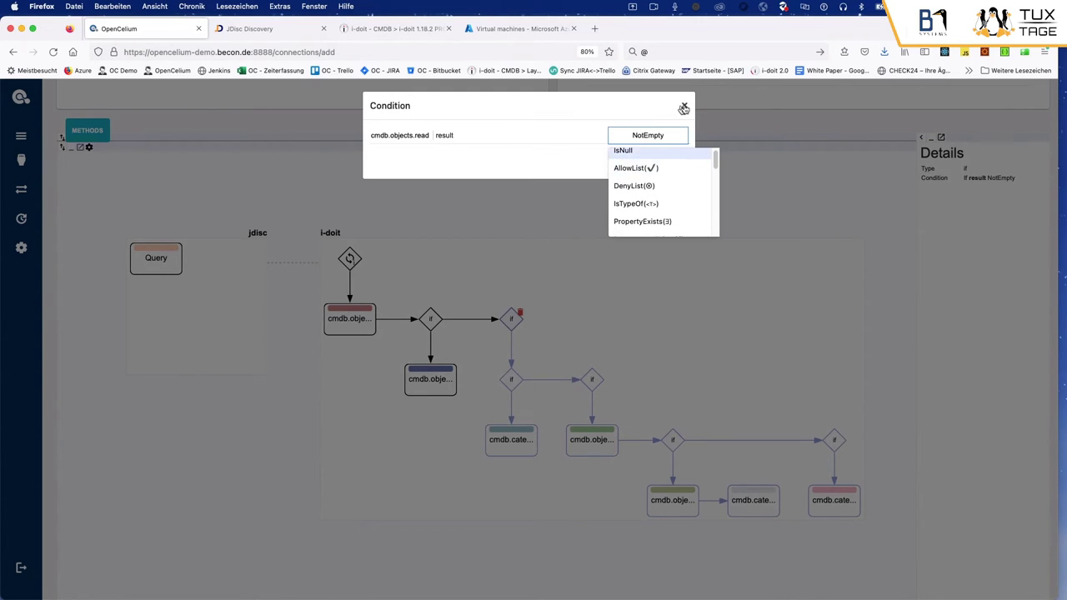
pyautogui.click(684, 108)
# - Save the JDisc to i-doit connection and go on to adding a schedule
pyautogui.moveTo(595, 267); pyautogui.dragTo(621, 290)
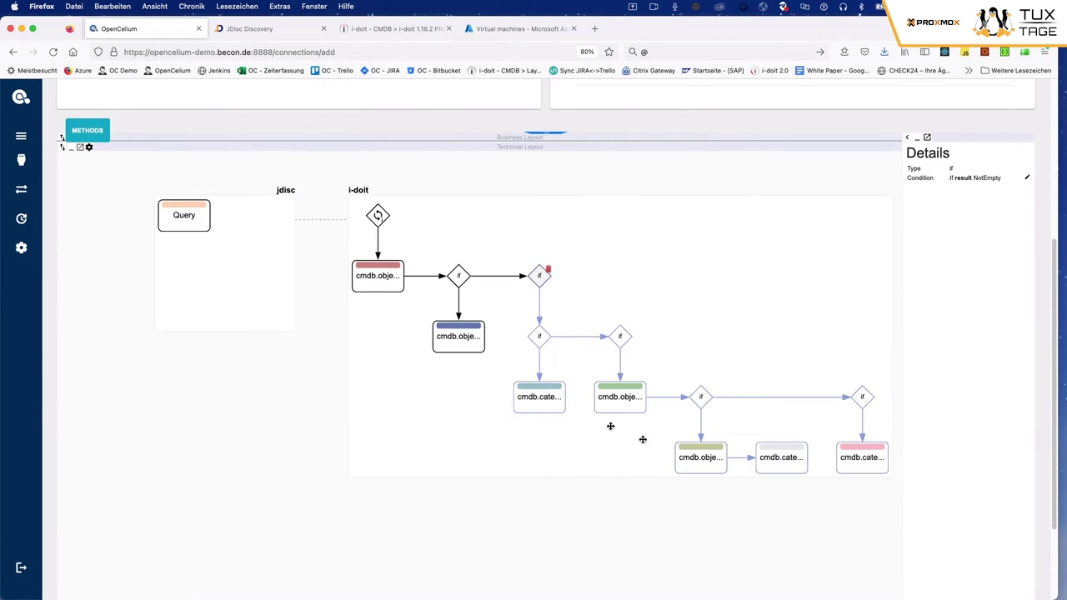
pyautogui.scroll(4, 600, 334)
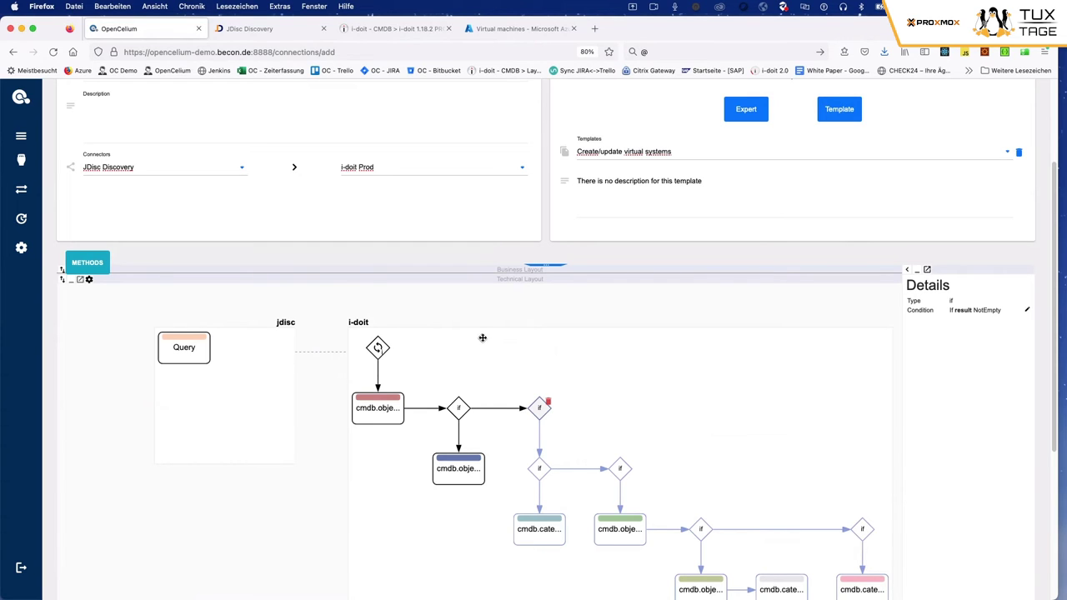
pyautogui.moveTo(552, 356); pyautogui.dragTo(635, 342)
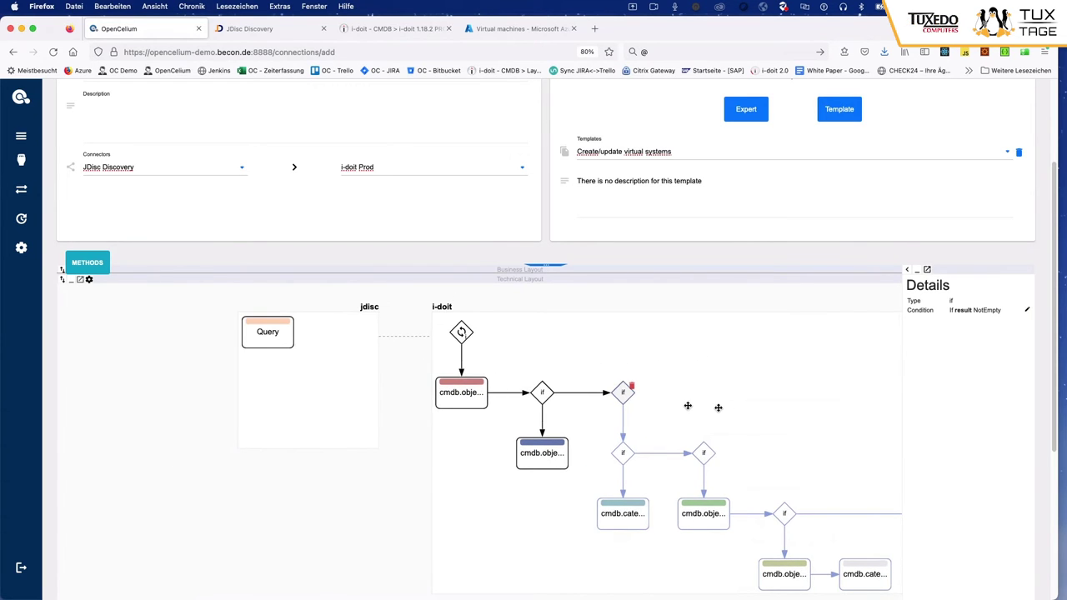
pyautogui.moveTo(699, 405); pyautogui.dragTo(631, 389)
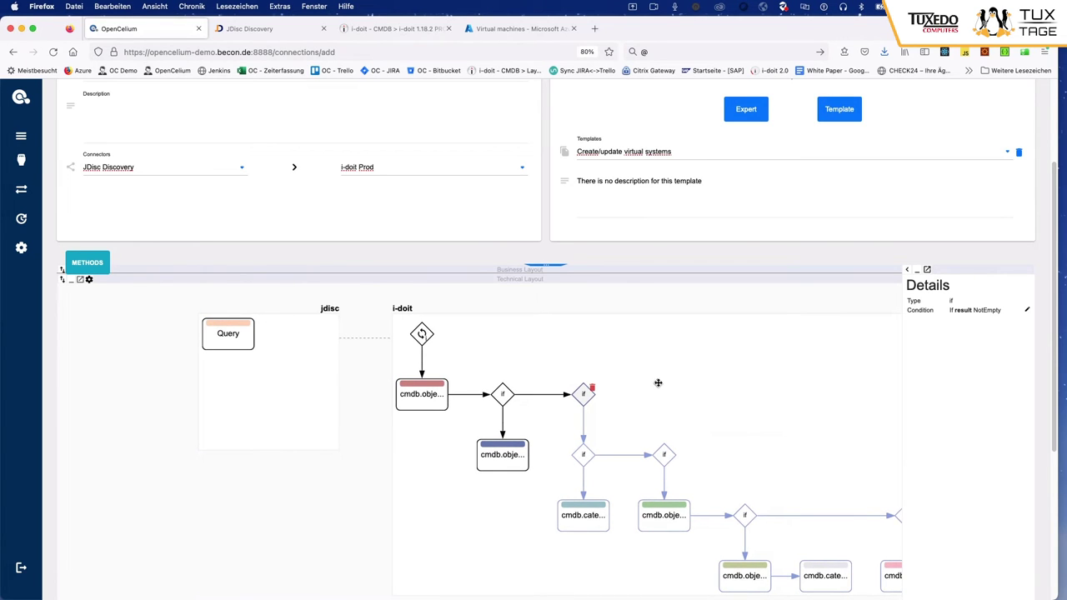
pyautogui.scroll(5, 571, 322)
pyautogui.click(191, 150)
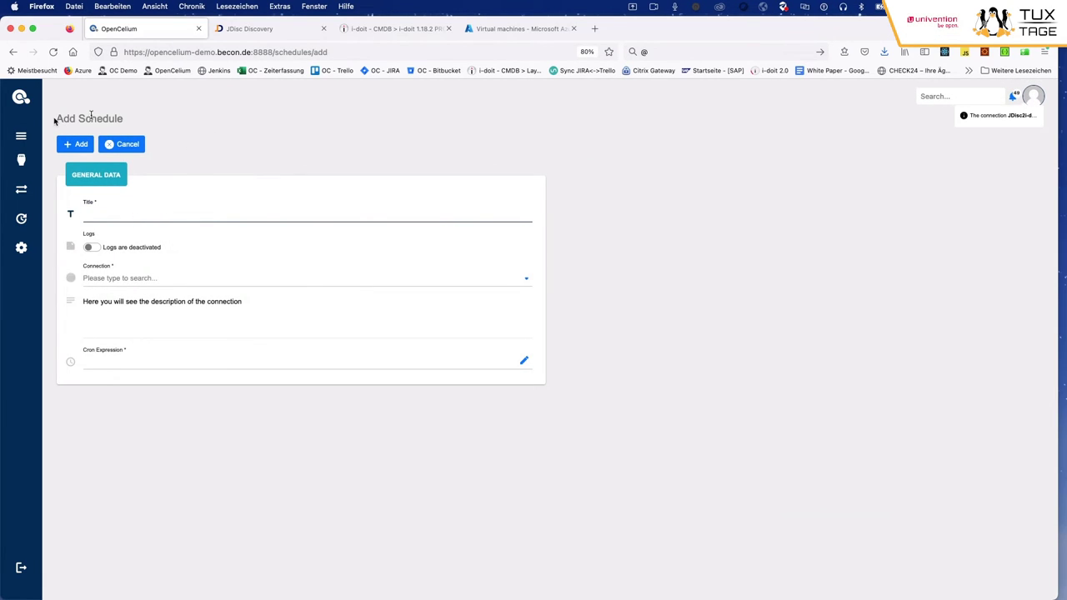
# - Title the new schedule "jdisc2i-doit tux tage" and copy the title
pyautogui.moveTo(51, 186)
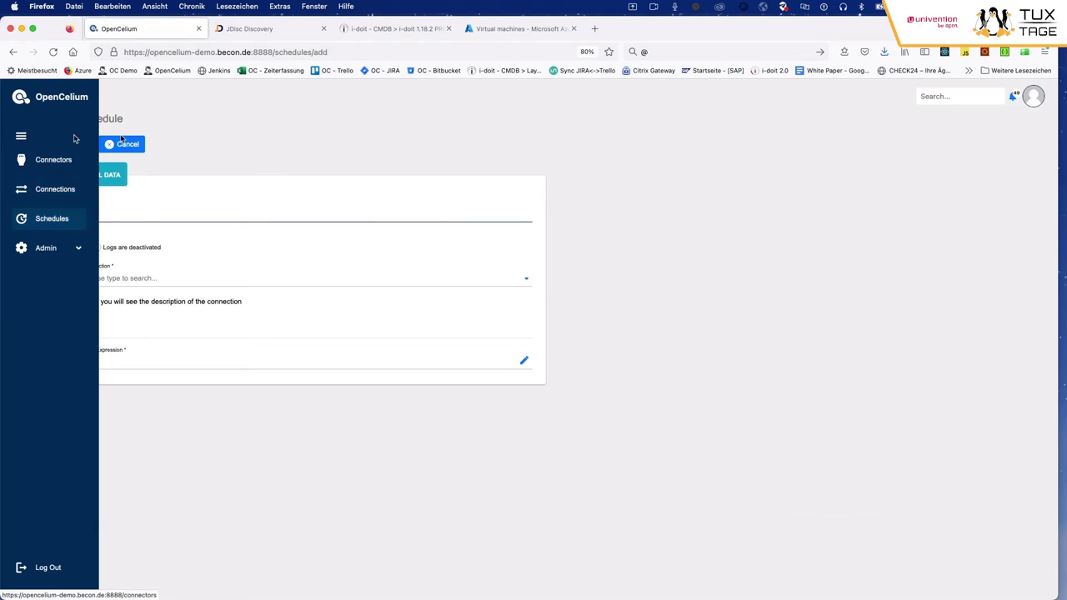
pyautogui.write('jdisc2i-doit')
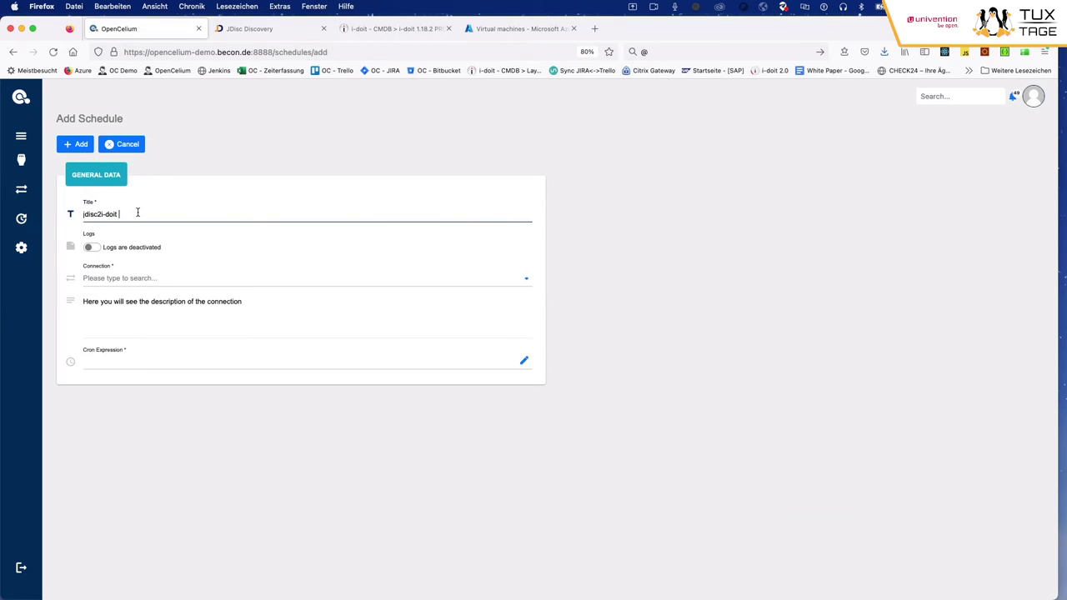
pyautogui.tripleClick(138, 213)
pyautogui.hotkey('ctrl', 'c')
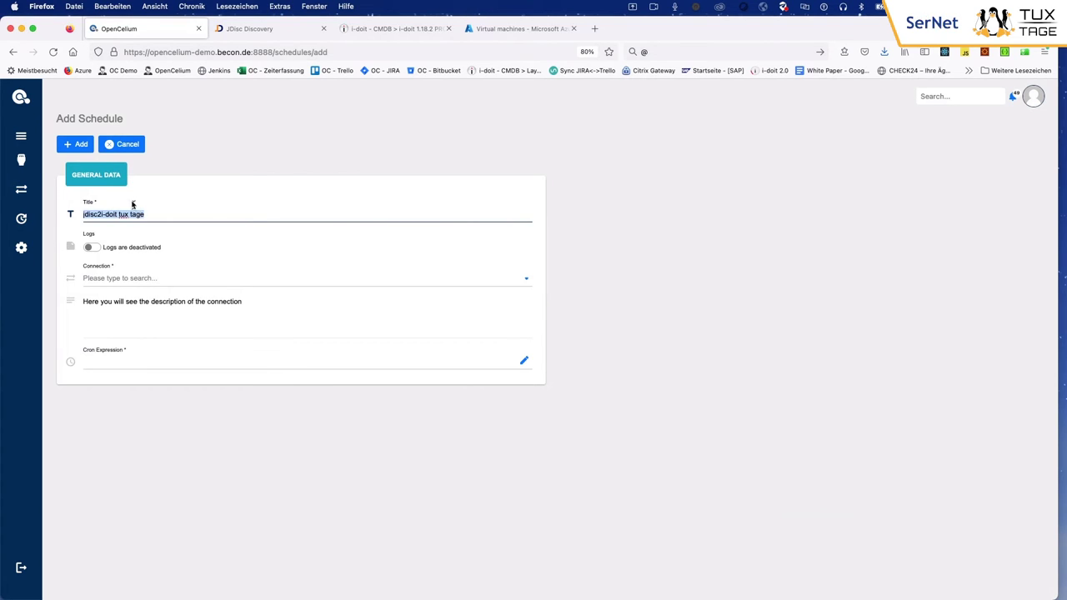
# - Search the connections for jdisc2i-doit and assign JDisc2i-doit to the schedule
pyautogui.click(125, 279)
pyautogui.hotkey('ctrl', 'v')
pyautogui.moveTo(152, 279); pyautogui.dragTo(115, 280)
pyautogui.press('BackSpace')
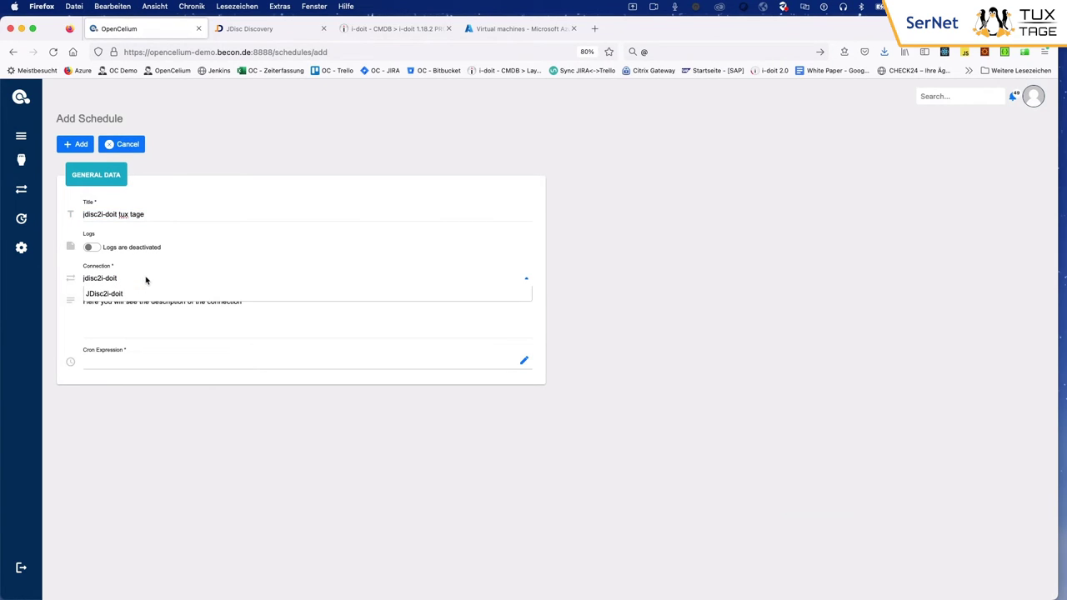
pyautogui.click(150, 294)
# - Set the cron expression to 0 0 1 * * ?, check the cron generator without using it, and add the schedule
pyautogui.click(120, 357)
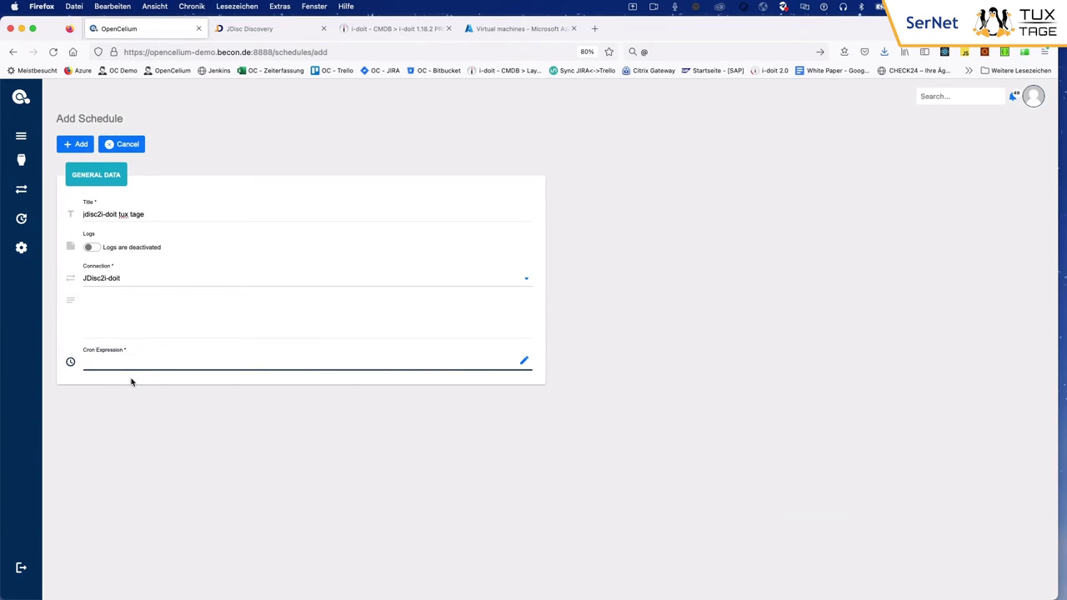
pyautogui.write('0 0 1 *')
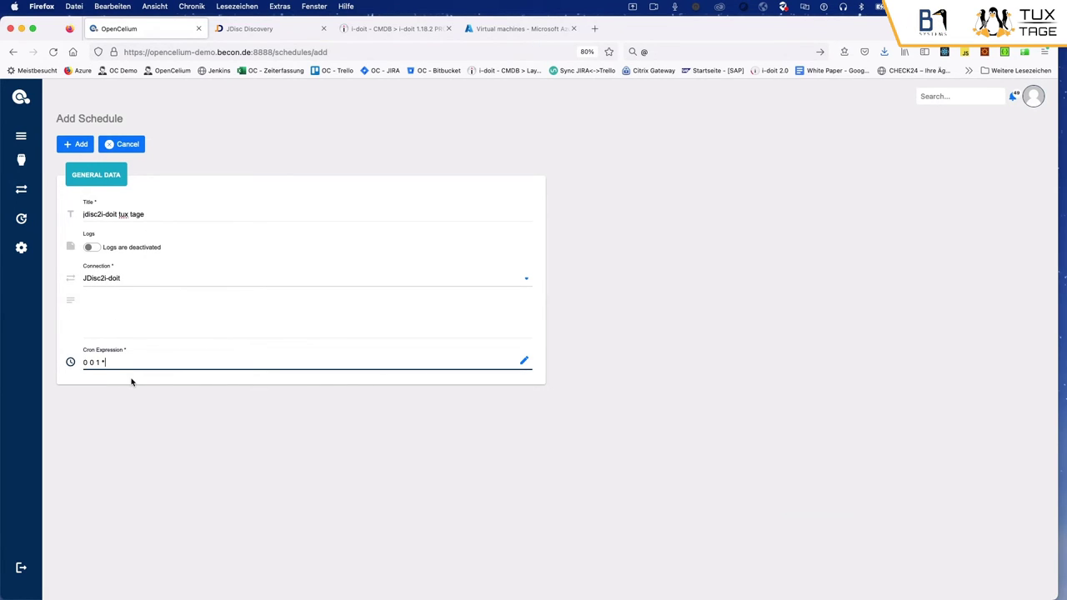
pyautogui.write(' * ?')
pyautogui.click(524, 362)
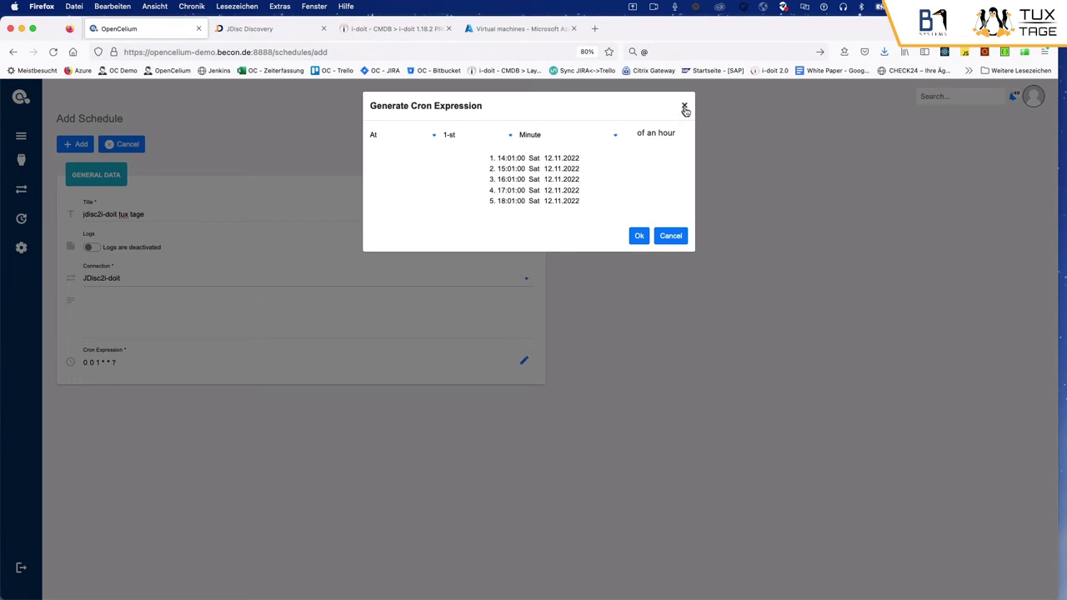
pyautogui.click(685, 108)
pyautogui.click(85, 145)
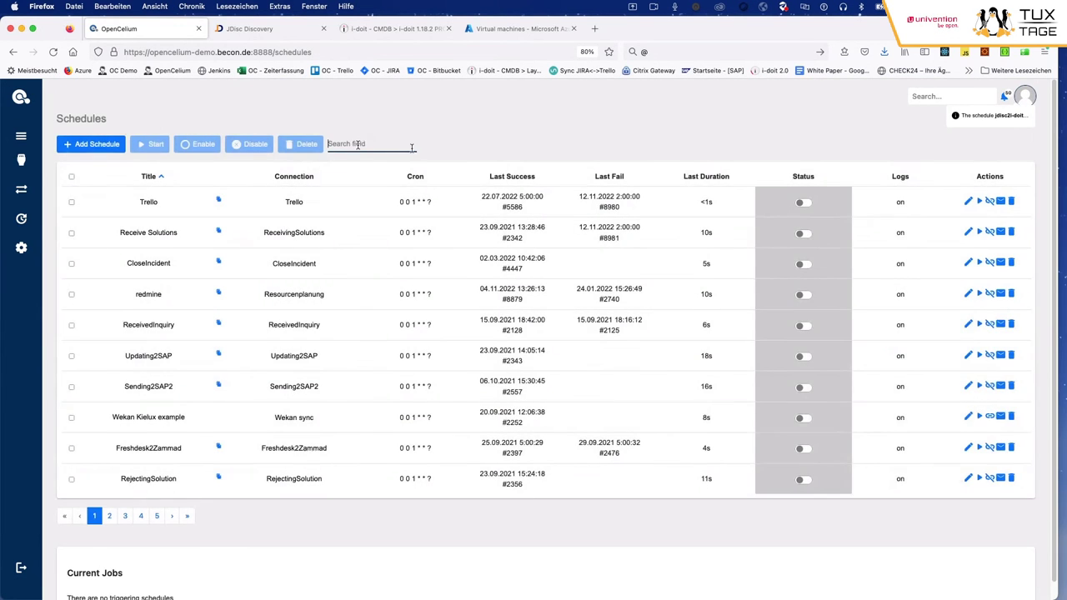
# - Filter the schedules by "jdisc2i-doit tux tage" and toggle that schedule's status
pyautogui.click(362, 143)
pyautogui.press('super+v')
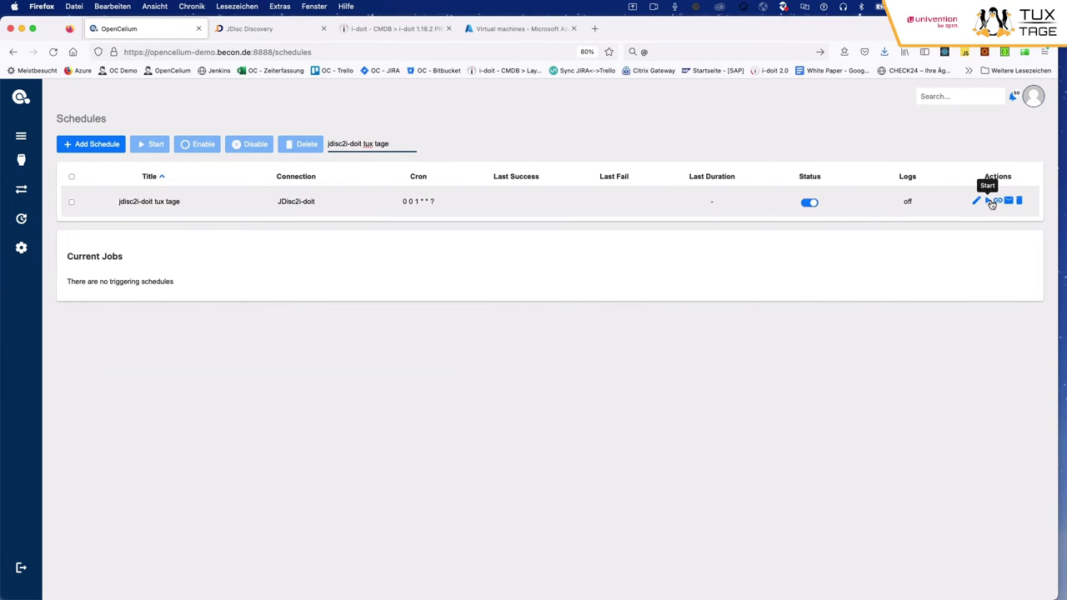
pyautogui.moveTo(402, 201); pyautogui.dragTo(435, 201)
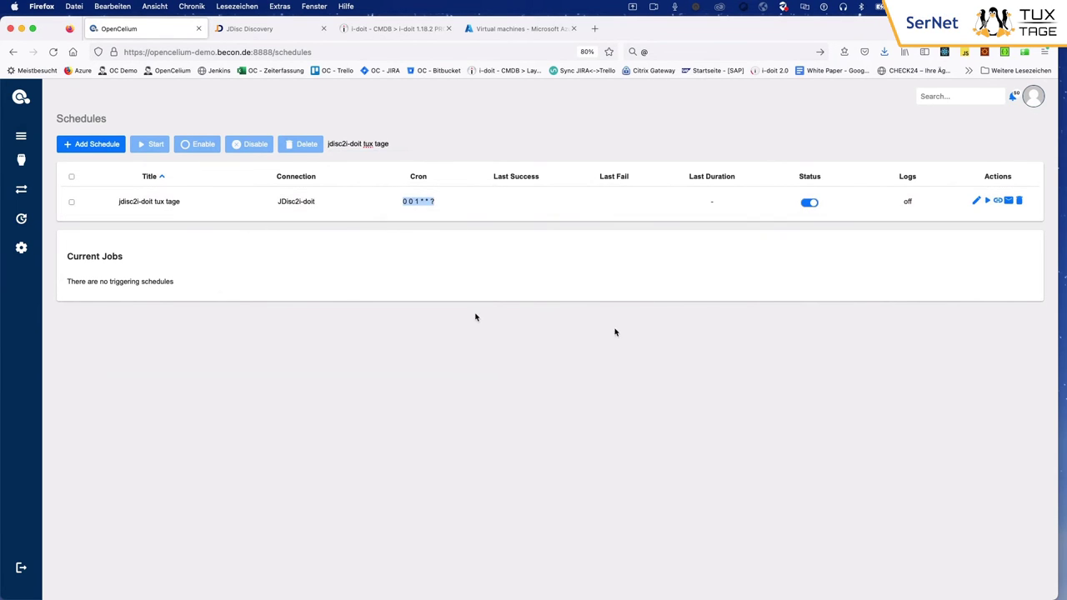
pyautogui.click(809, 207)
# - Switch to JDisc Discovery, log in with the prefilled credentials, and review the All Devices report
pyautogui.click(276, 37)
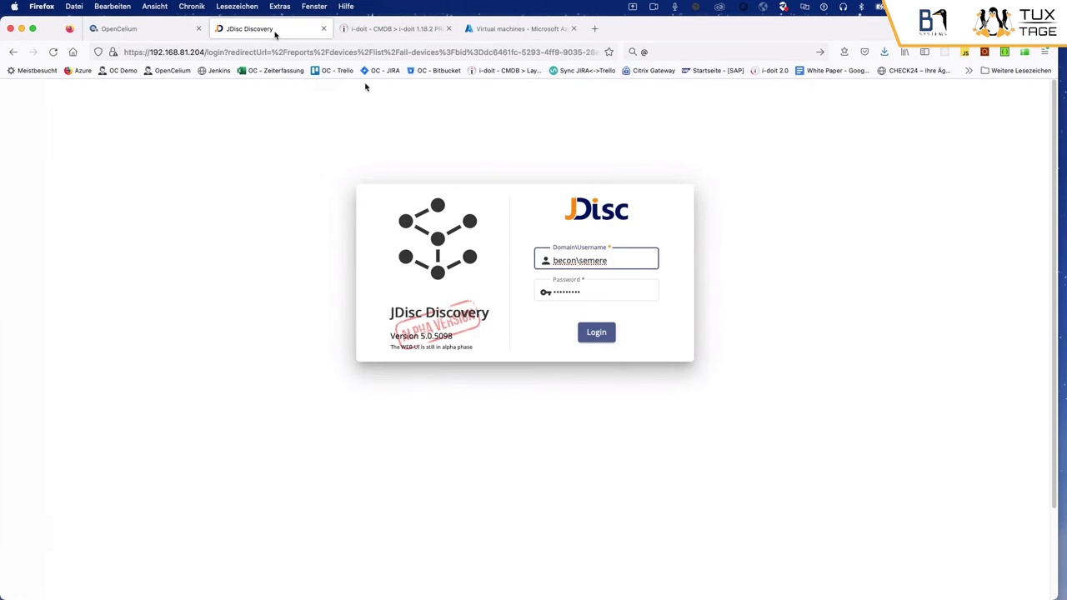
pyautogui.click(599, 332)
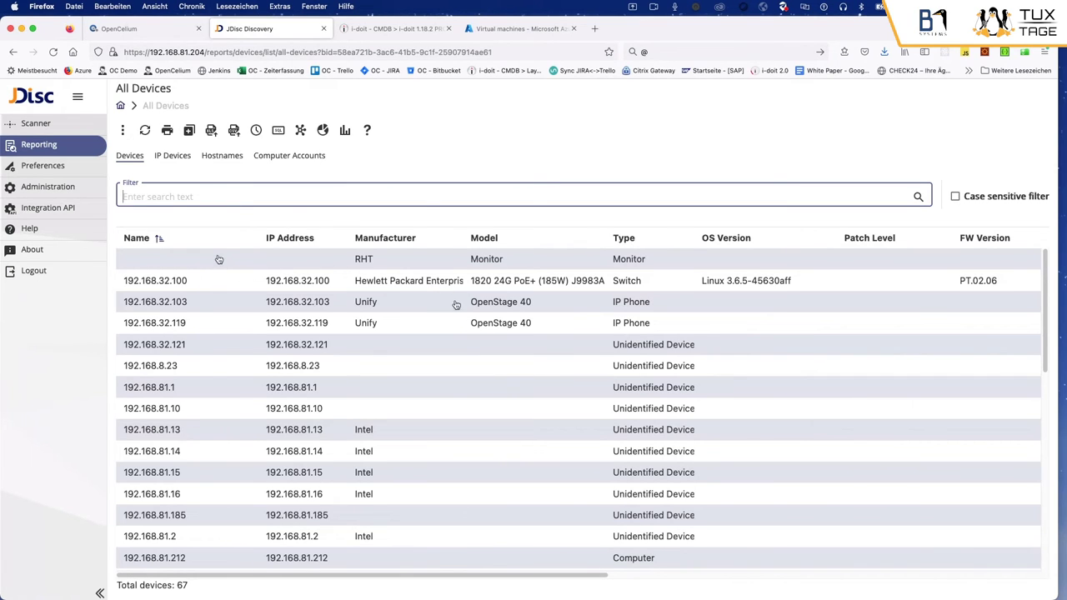
pyautogui.scroll(-2, 250, 287)
pyautogui.scroll(2, 275, 359)
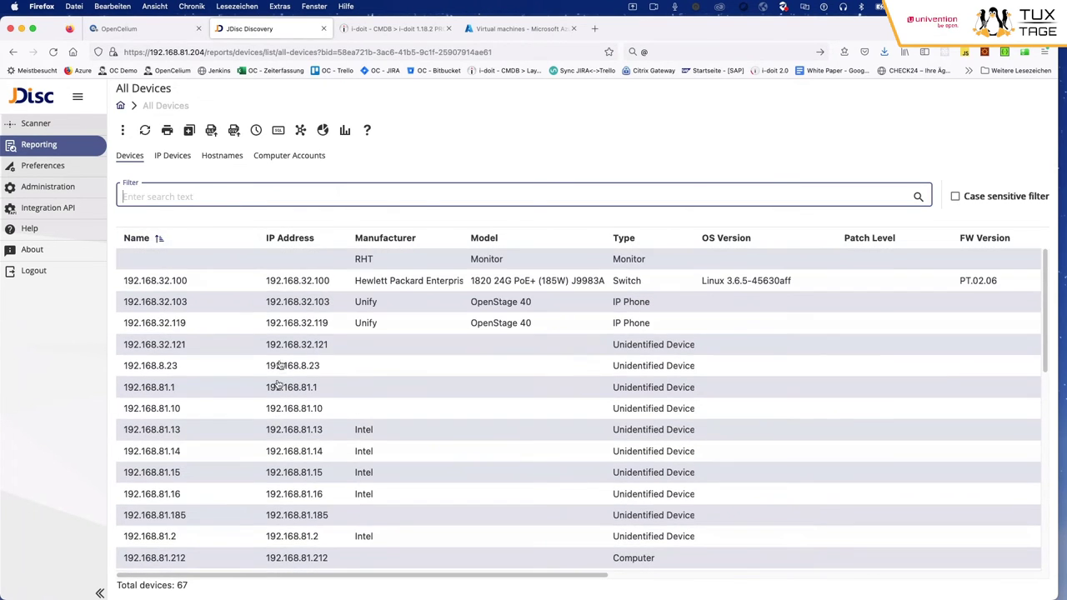
# - Switch to the i-doit CMDB and open the Virtueller Server object list
pyautogui.click(397, 28)
pyautogui.scroll(-3, 108, 333)
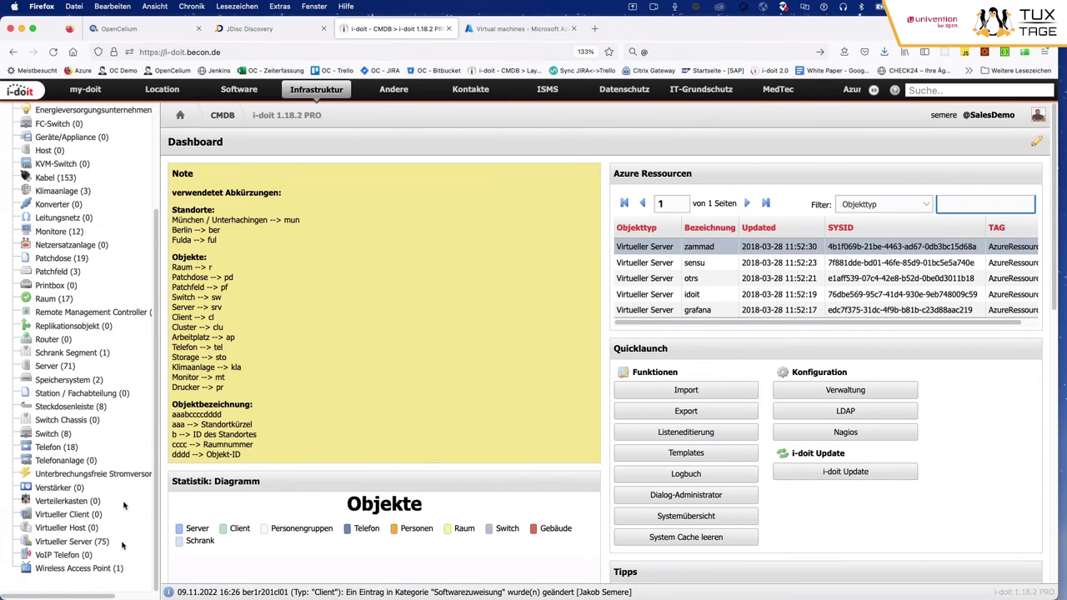
pyautogui.click(86, 544)
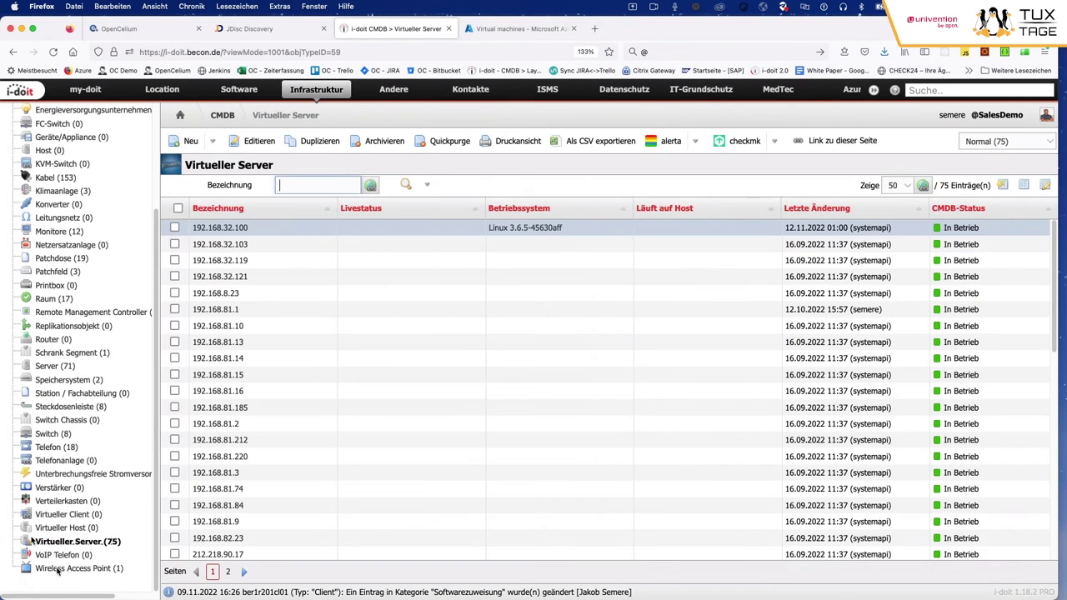
# - Show all entries of the Virtueller Server list, select every object, and quick-purge them including their relationships
pyautogui.click(177, 208)
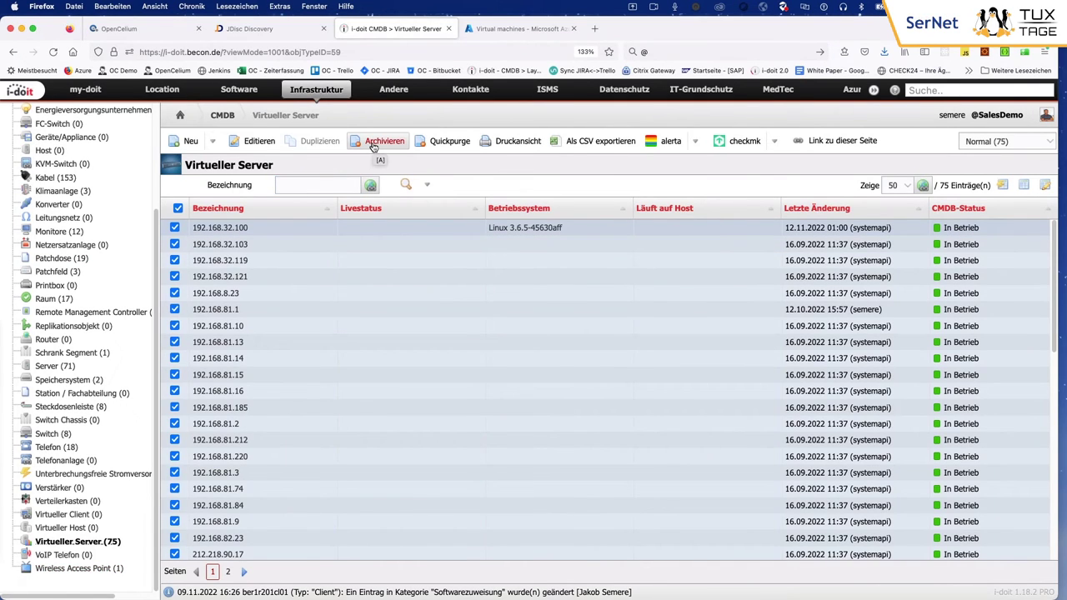
pyautogui.click(894, 185)
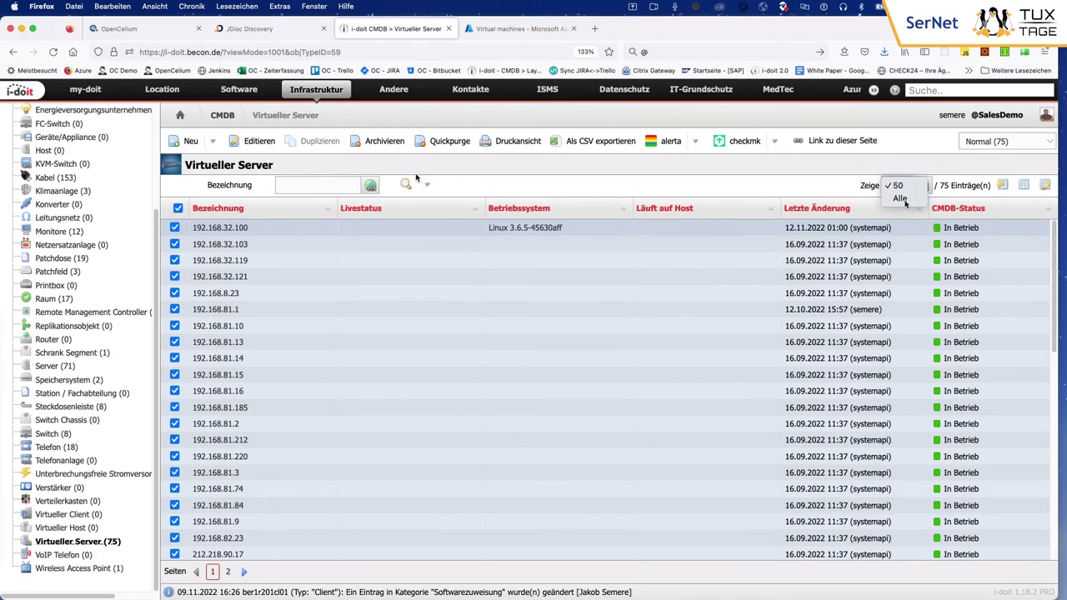
pyautogui.click(896, 205)
pyautogui.click(177, 209)
pyautogui.click(449, 141)
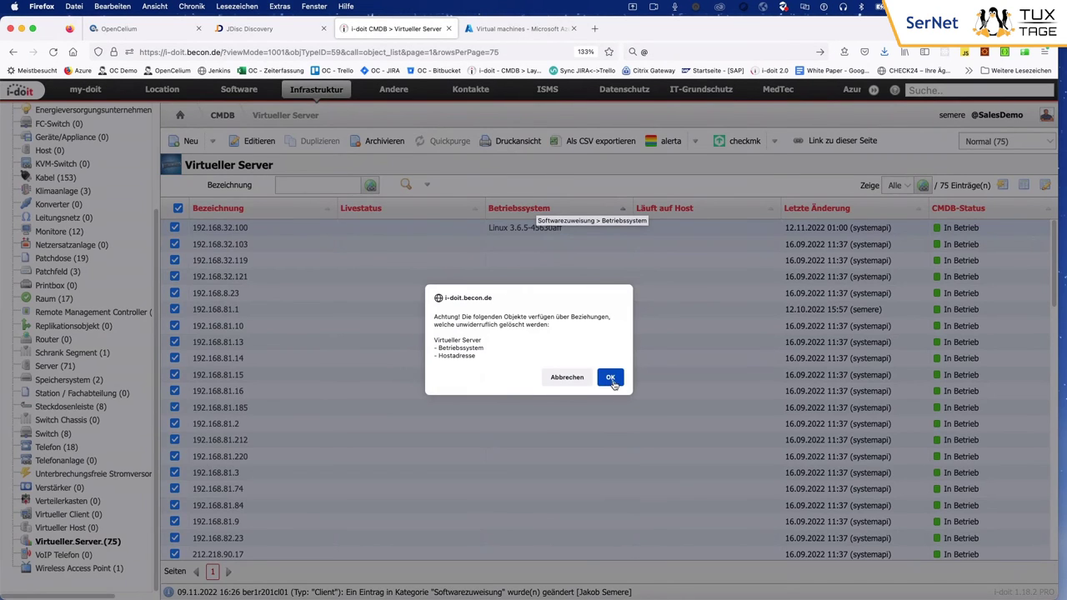
pyautogui.click(611, 376)
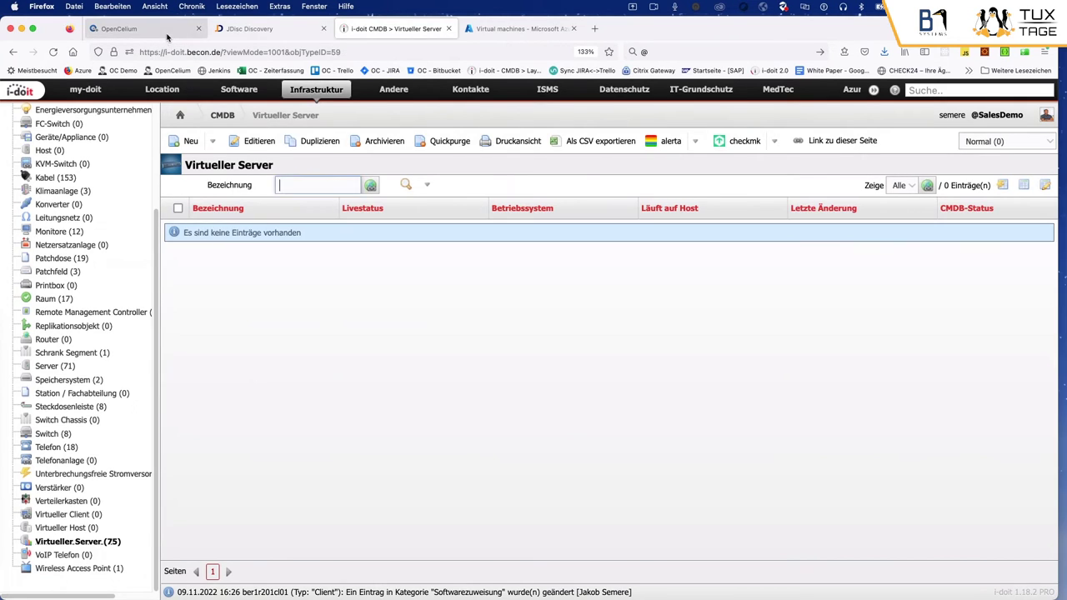
# - Switch to OpenCelium, start the "jdisc2i-doit tux tage" schedule, and return to i-doit to reload the Virtueller Server list
pyautogui.click(163, 33)
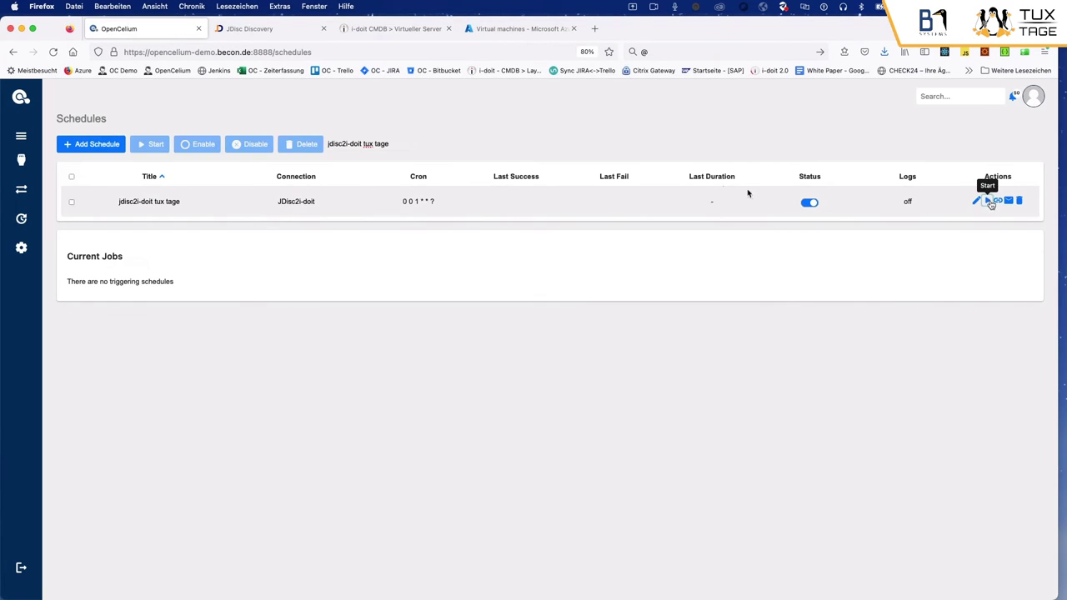
pyautogui.click(987, 201)
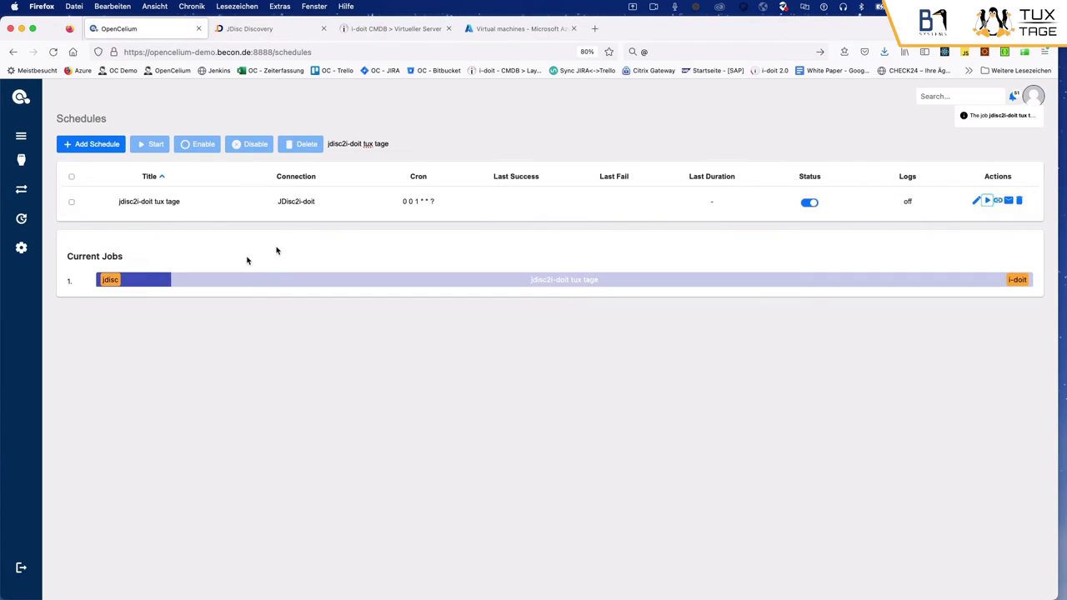
pyautogui.click(390, 29)
pyautogui.click(54, 52)
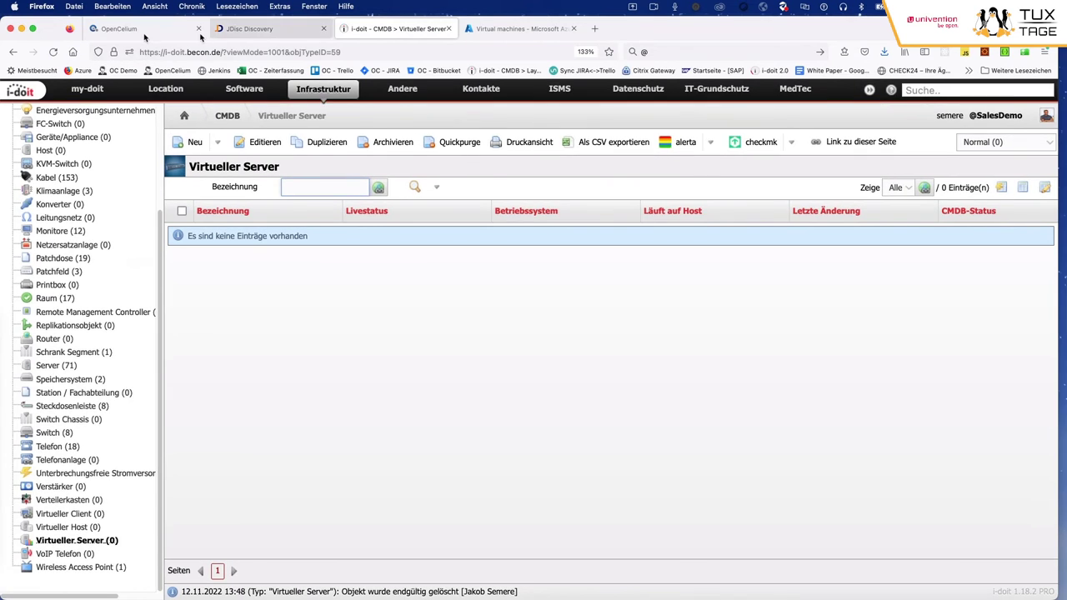
# - In OpenCelium's JDisc2i-doit connection, open the cmdb.objects.read request body and remove the email entry from its filter
pyautogui.click(144, 34)
pyautogui.click(295, 202)
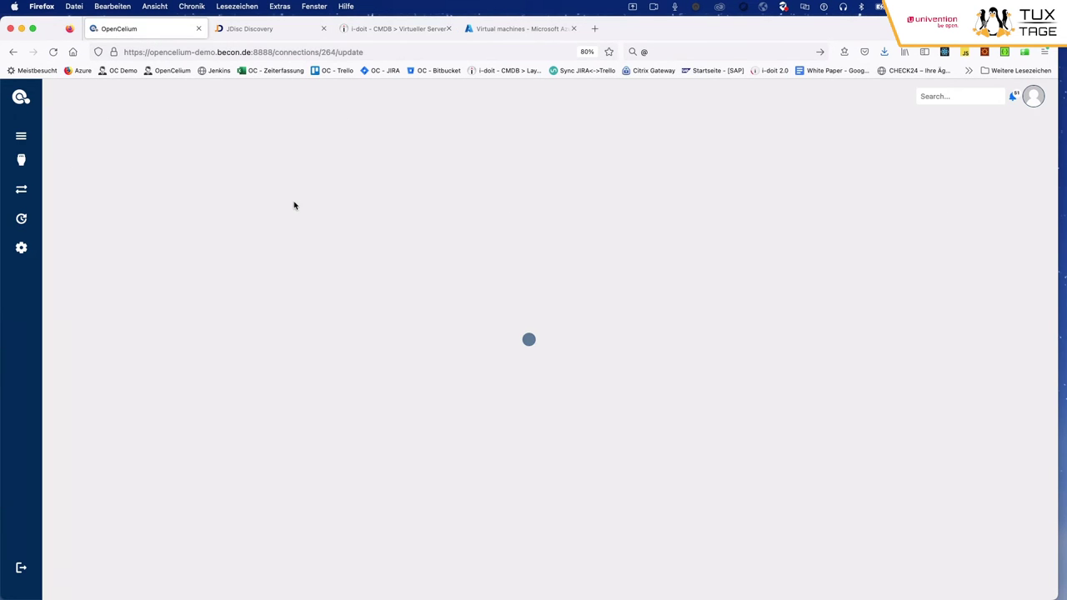
pyautogui.scroll(-3, 686, 496)
pyautogui.scroll(1, 541, 375)
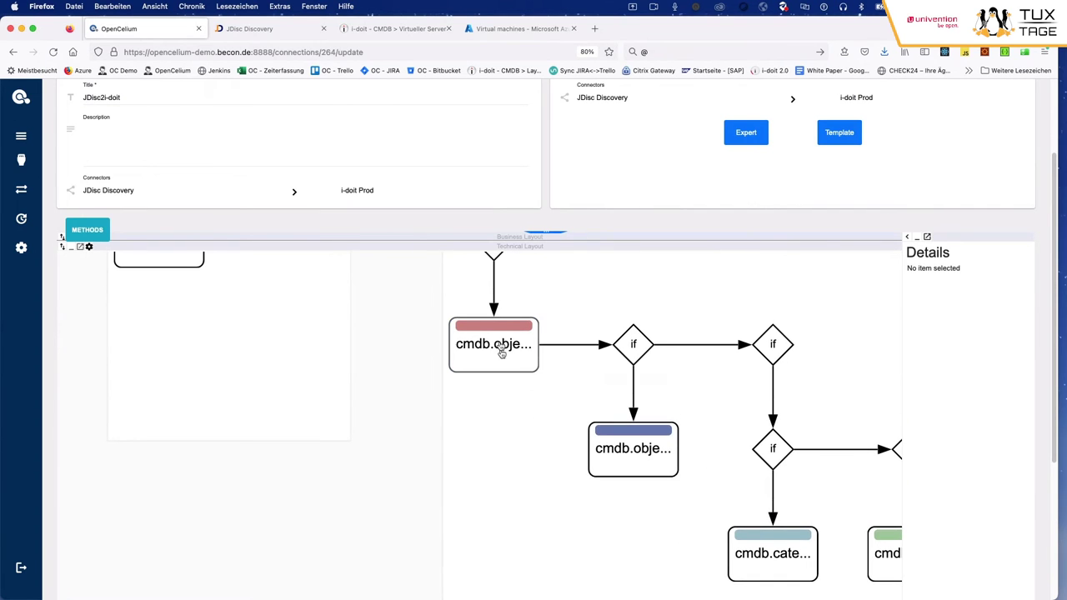
pyautogui.click(499, 345)
pyautogui.click(948, 343)
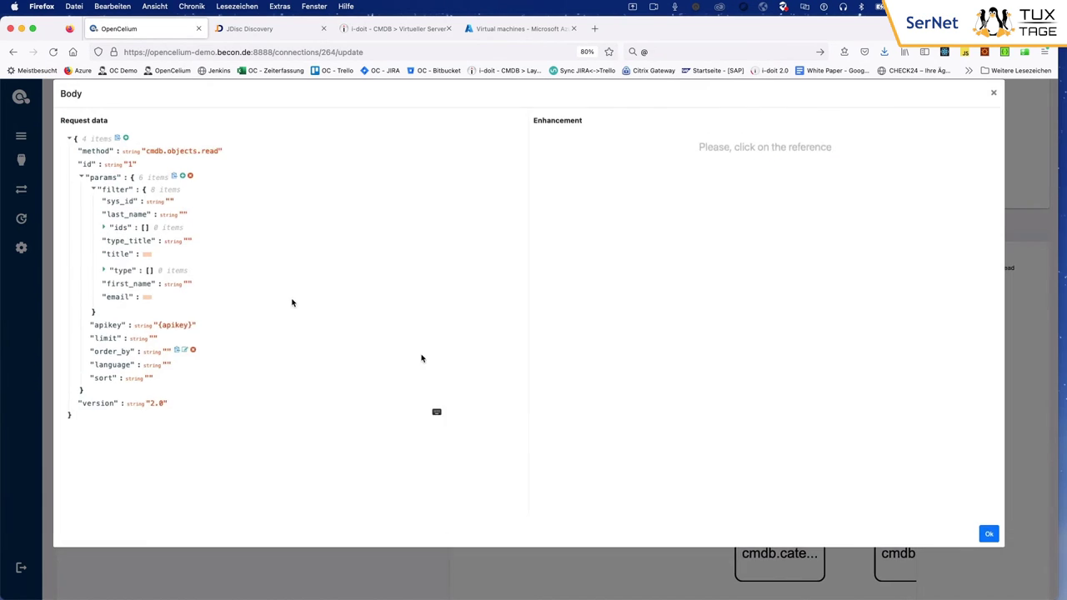
pyautogui.click(182, 312)
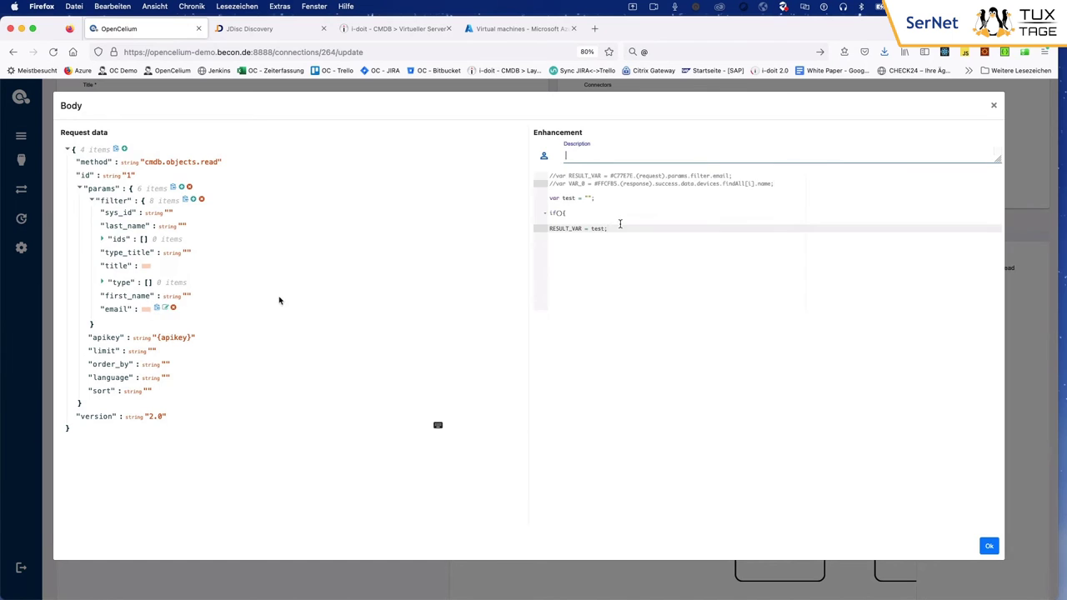
pyautogui.click(174, 309)
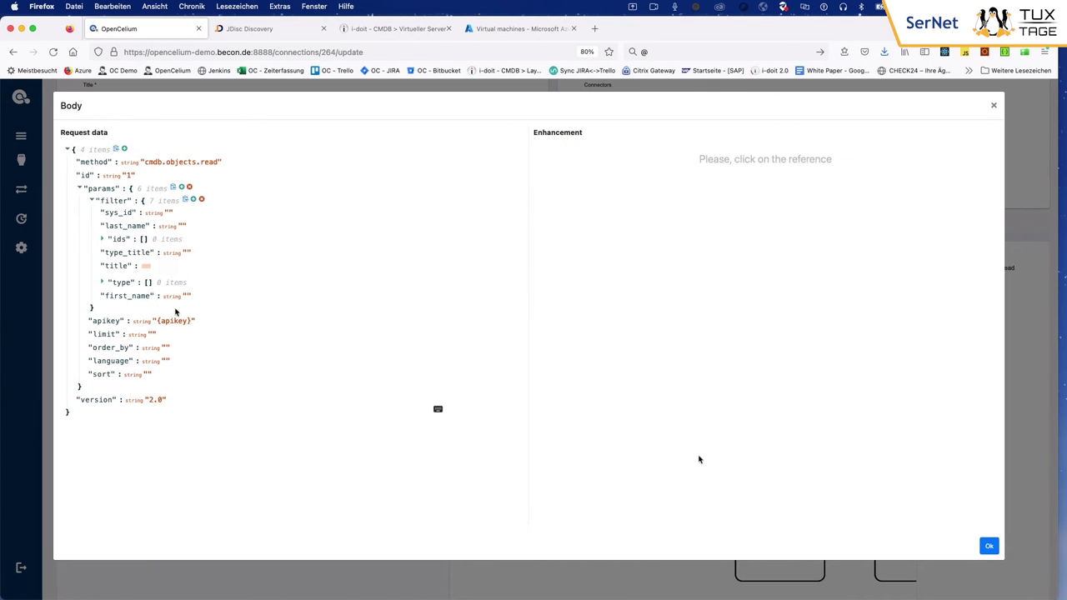
pyautogui.click(988, 546)
# - Save the connection, return to the schedules, filter them by "jdisc2i-doit tux tage", and start that schedule again
pyautogui.scroll(3, 302, 278)
pyautogui.click(186, 152)
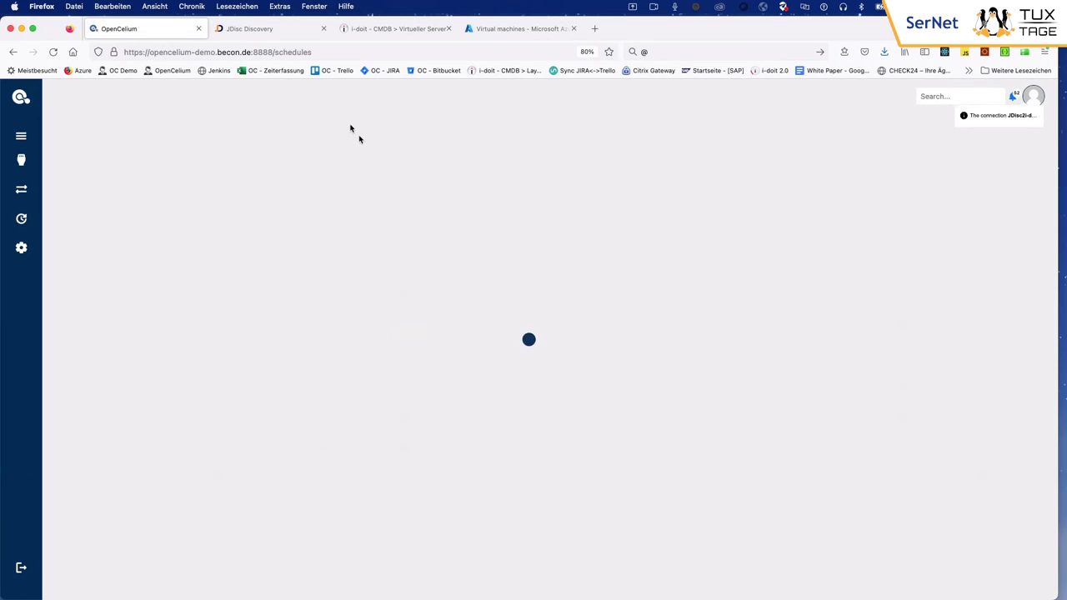
pyautogui.rightClick(368, 143)
pyautogui.click(391, 201)
pyautogui.click(986, 201)
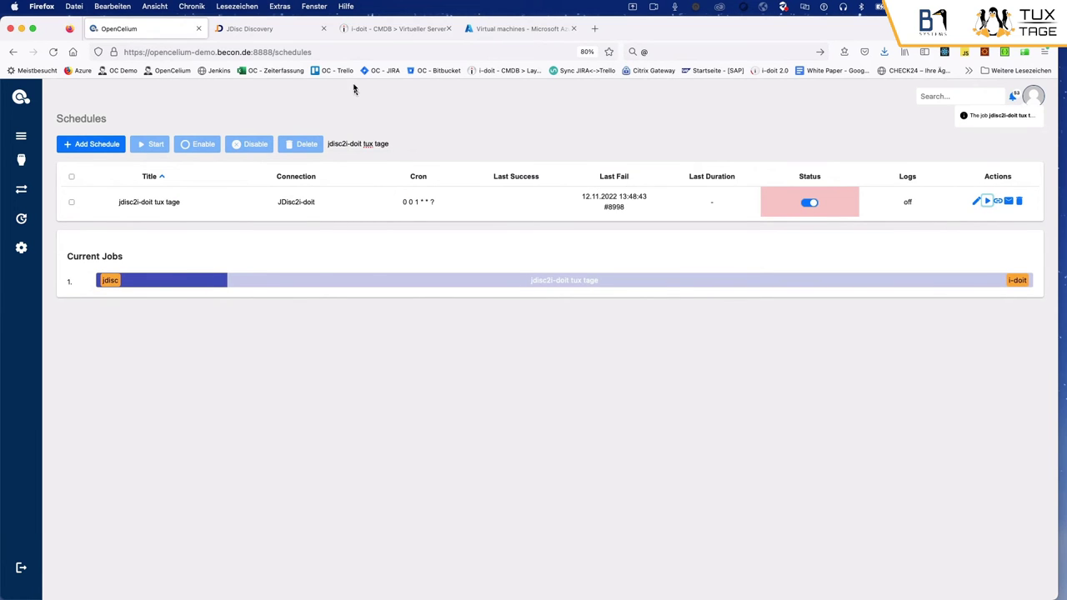
# - Switch between i-doit and OpenCelium to follow the running job, reloading the Virtueller Server list and looking through the imported servers
pyautogui.click(398, 28)
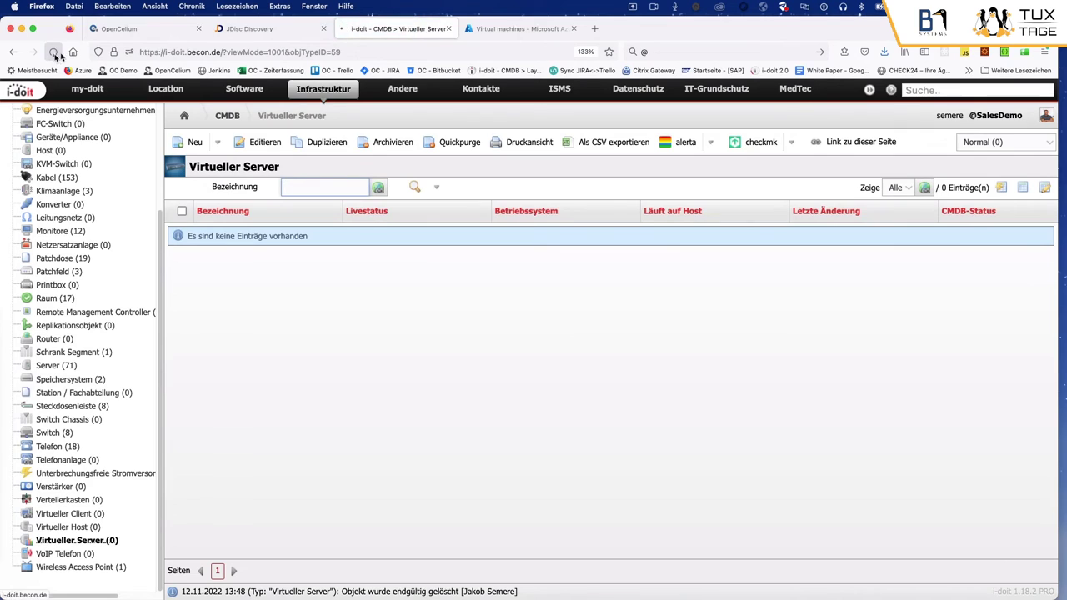
pyautogui.click(53, 52)
pyautogui.click(138, 31)
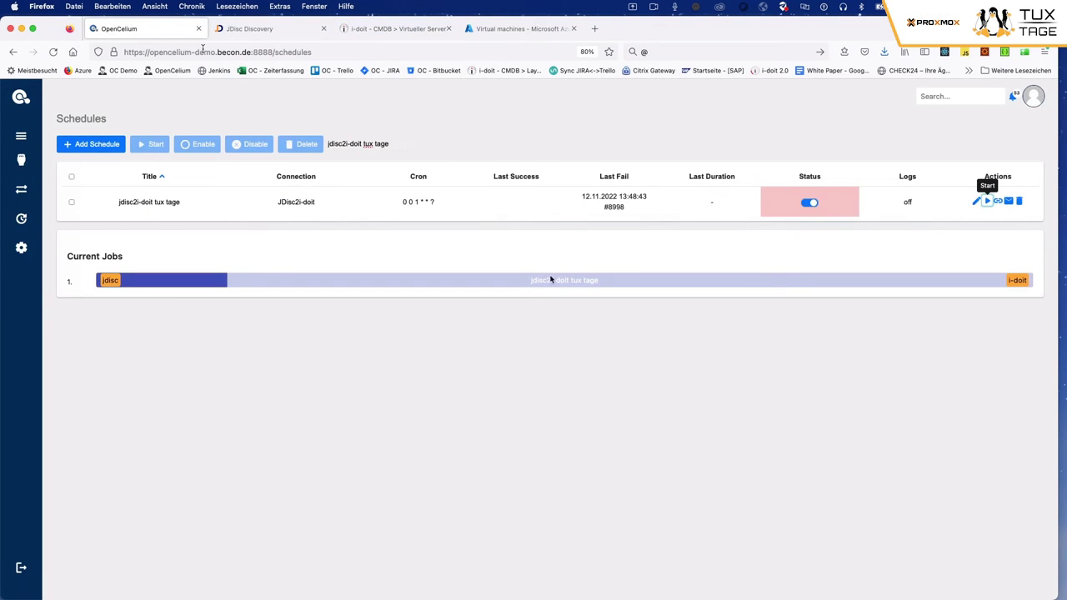
pyautogui.click(409, 35)
pyautogui.click(54, 52)
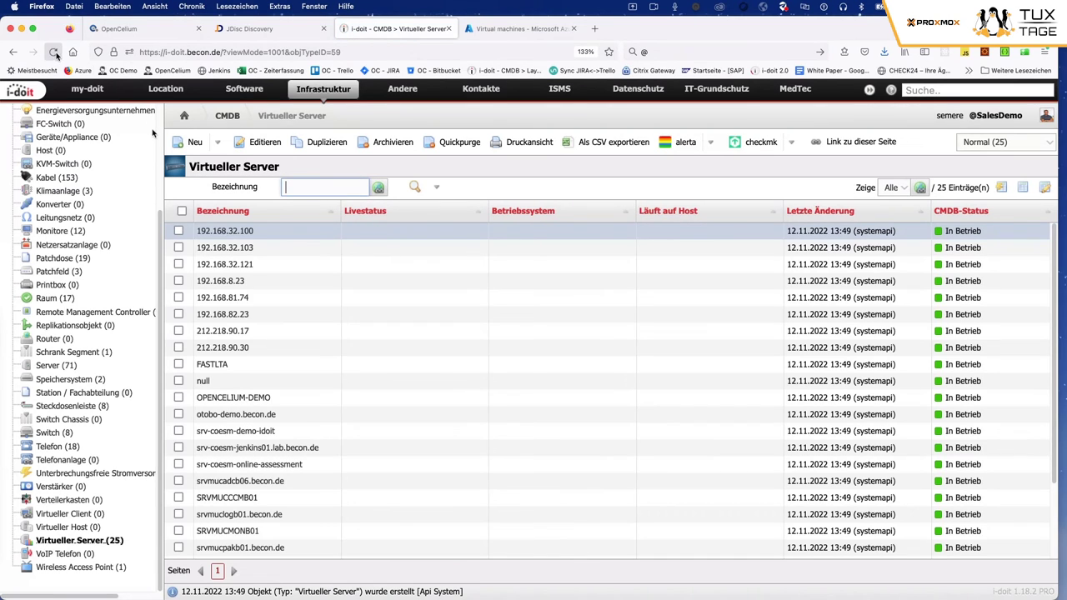
pyautogui.scroll(-3, 325, 467)
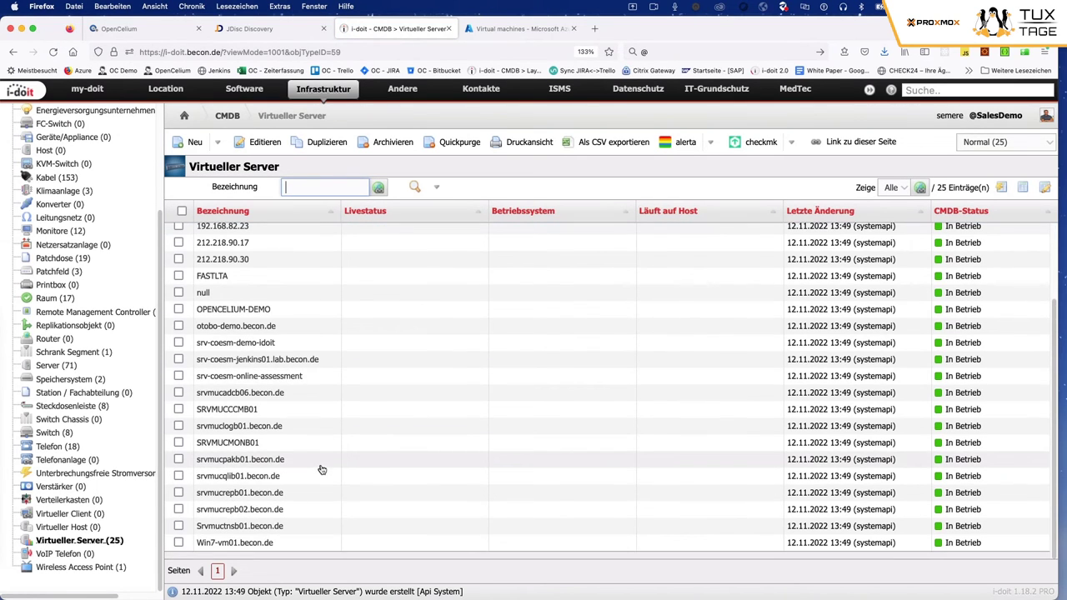
pyautogui.scroll(3, 322, 466)
pyautogui.click(53, 52)
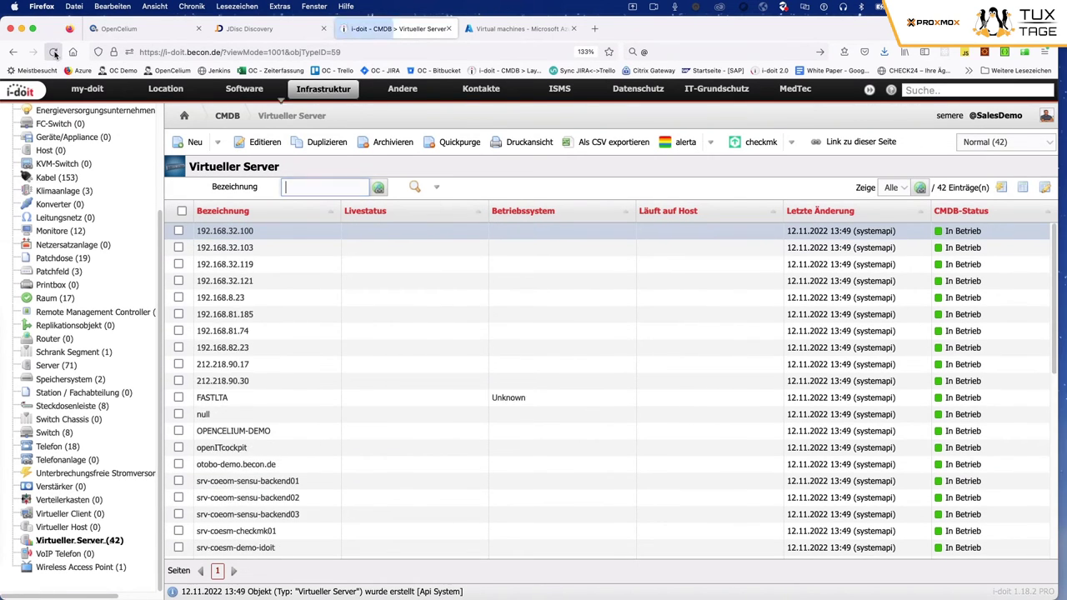
# - Check the job's progress in OpenCelium, reload the Virtueller Server list in i-doit, and examine it through to its last entries
pyautogui.click(155, 32)
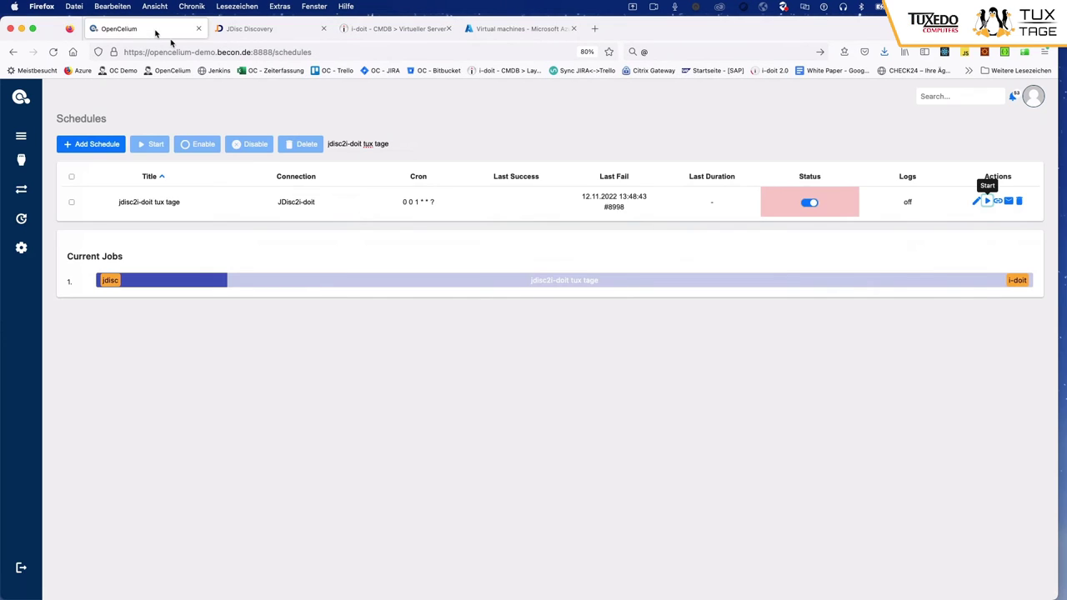
pyautogui.click(379, 32)
pyautogui.press('super+r')
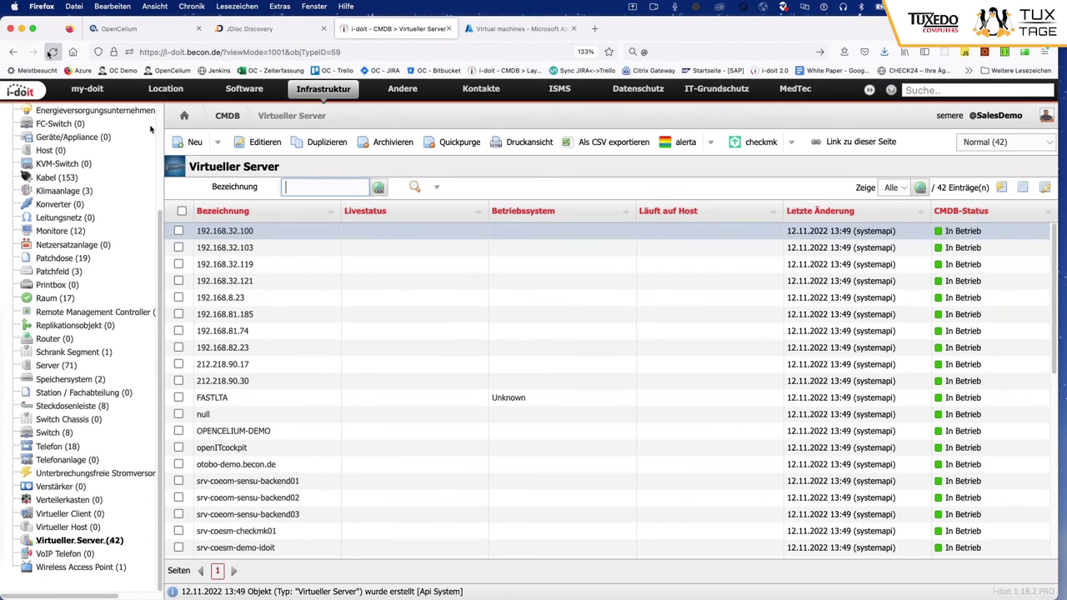
pyautogui.scroll(-10, 250, 477)
pyautogui.scroll(3, 542, 336)
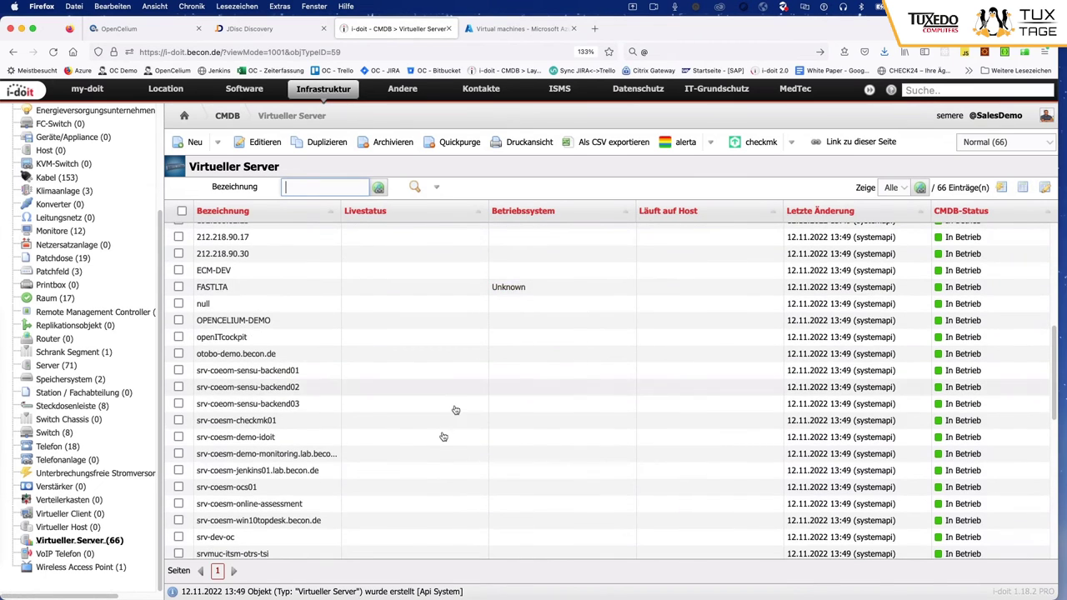
pyautogui.scroll(-10, 442, 433)
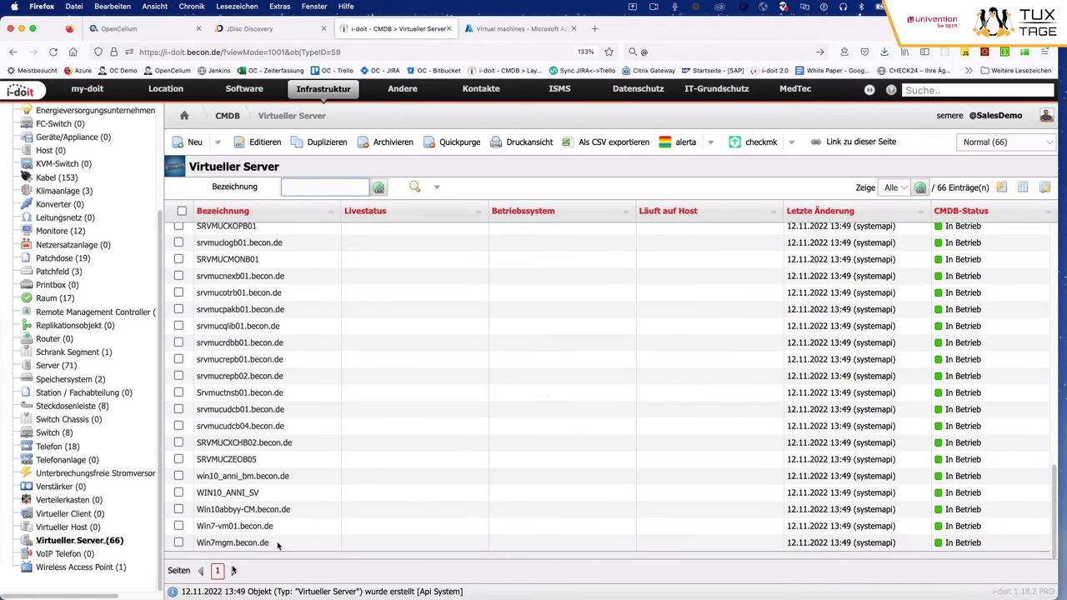
pyautogui.scroll(5, 321, 491)
pyautogui.scroll(3, 544, 366)
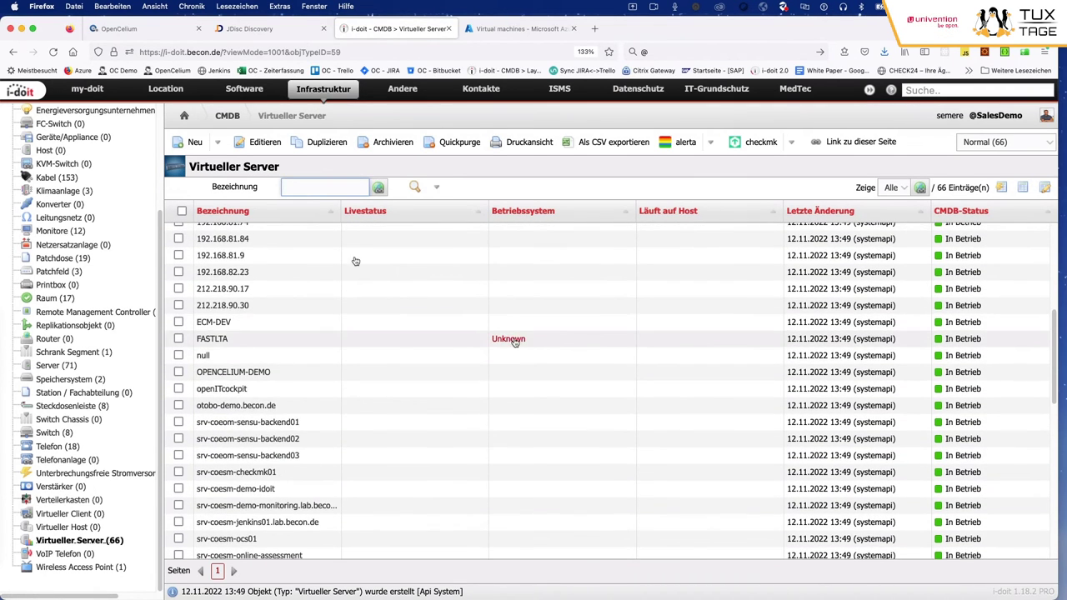
# - Check the schedule's last run in OpenCelium, view the virtual machines list in Microsoft Azure, and return to OpenCelium
pyautogui.click(132, 33)
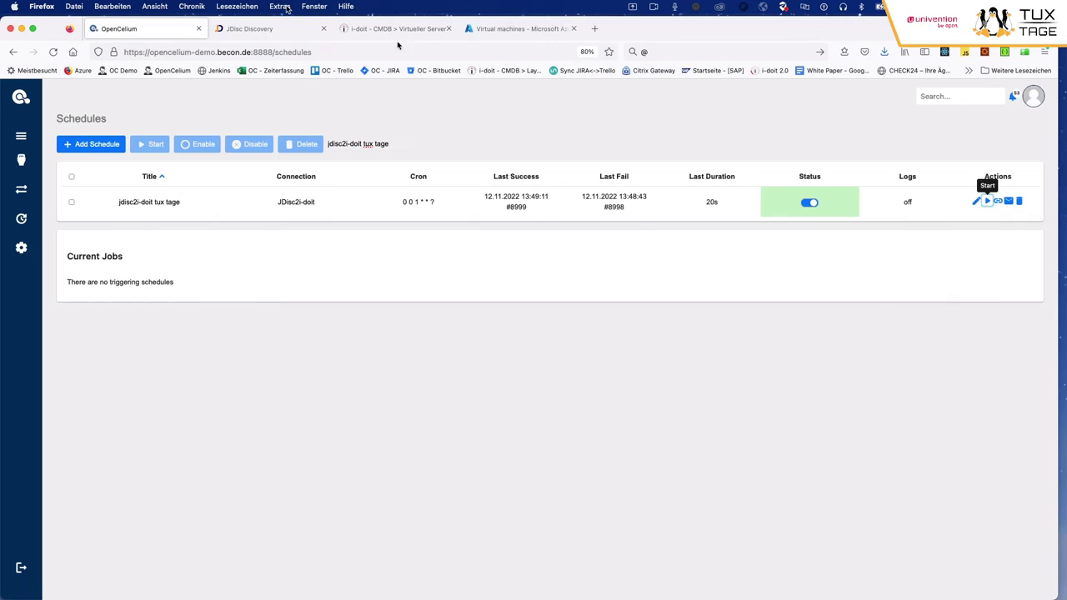
pyautogui.click(488, 32)
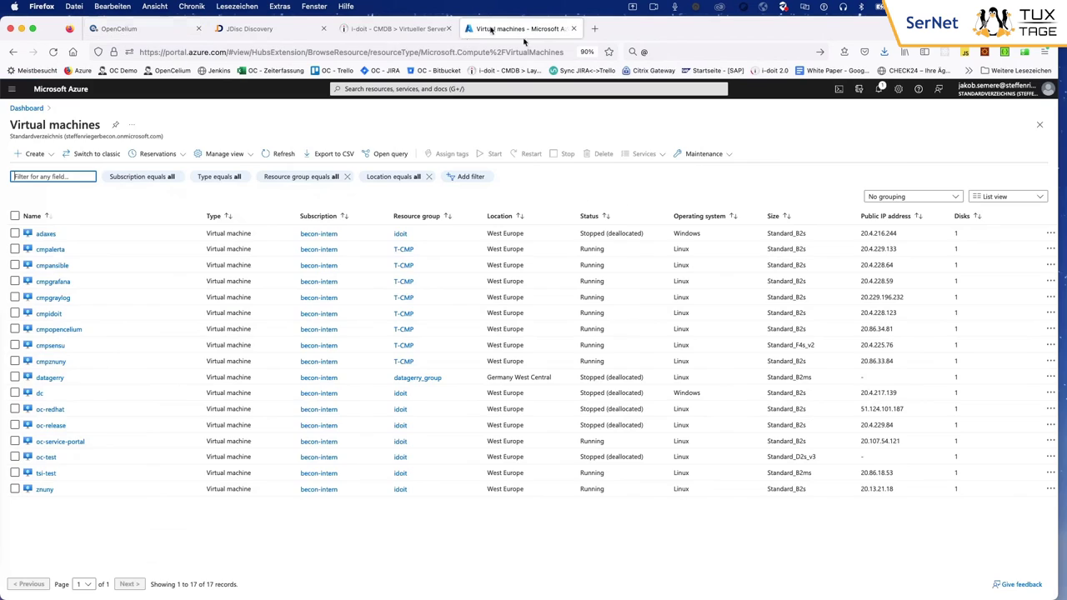
pyautogui.click(160, 32)
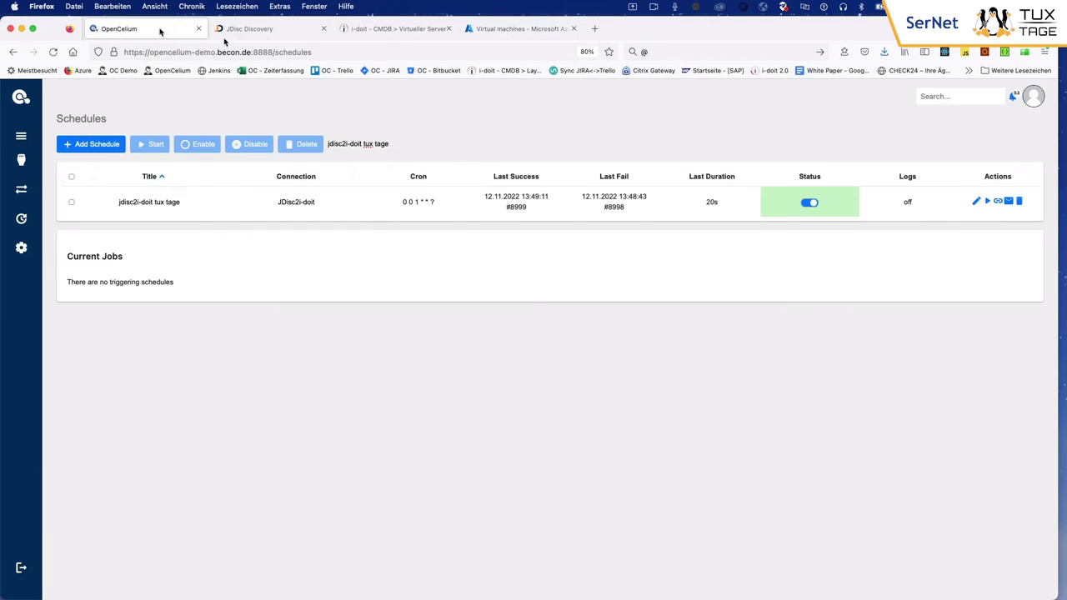
# - Open the connections overview and start a new connection titled "test azure"
pyautogui.click(52, 193)
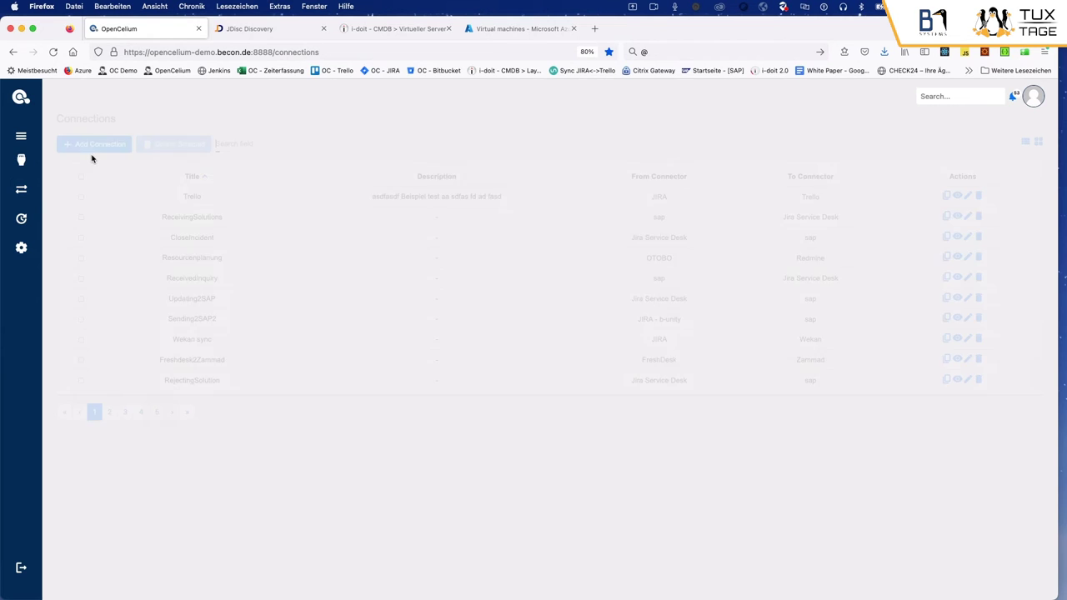
pyautogui.click(91, 152)
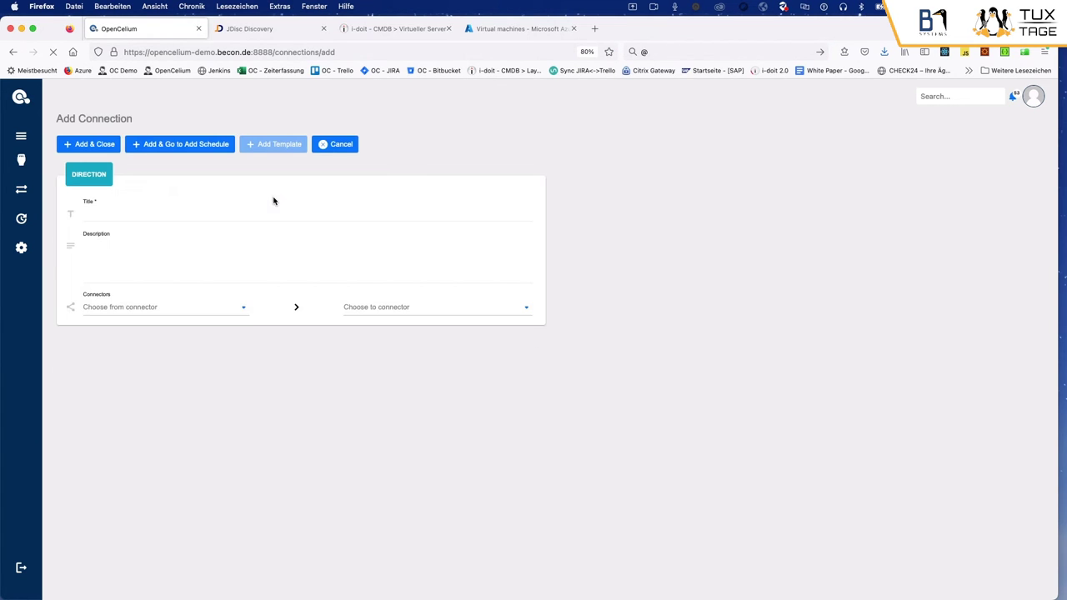
pyautogui.click(214, 217)
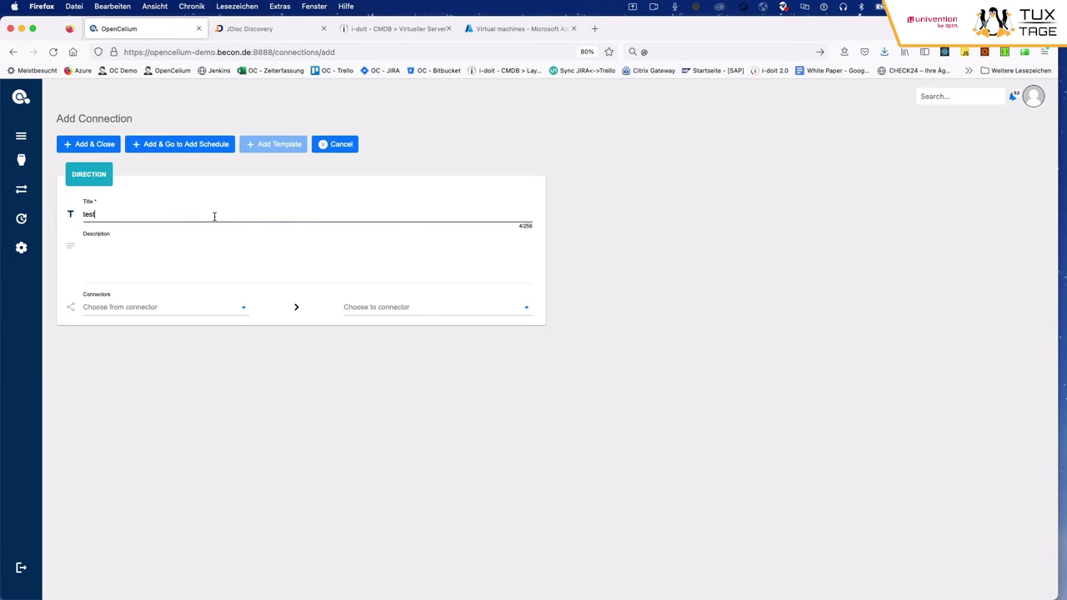
pyautogui.write('test azure')
# - Set Azure as the source connector and i-doit Prod as the target connector of the new connection
pyautogui.press('Tab')
pyautogui.press('Tab')
pyautogui.write('azure')
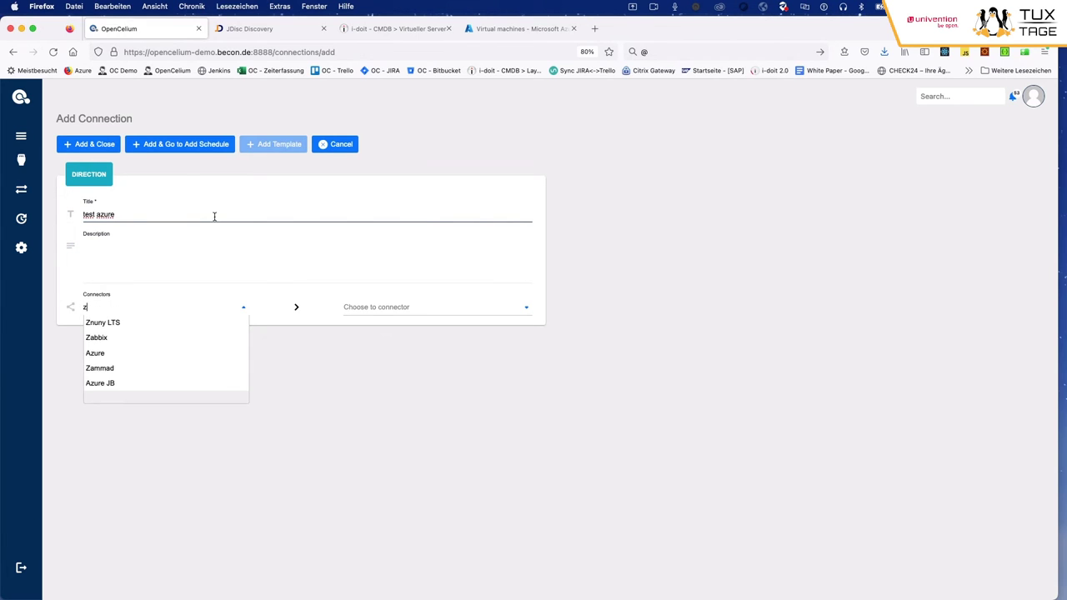
pyautogui.press('Return')
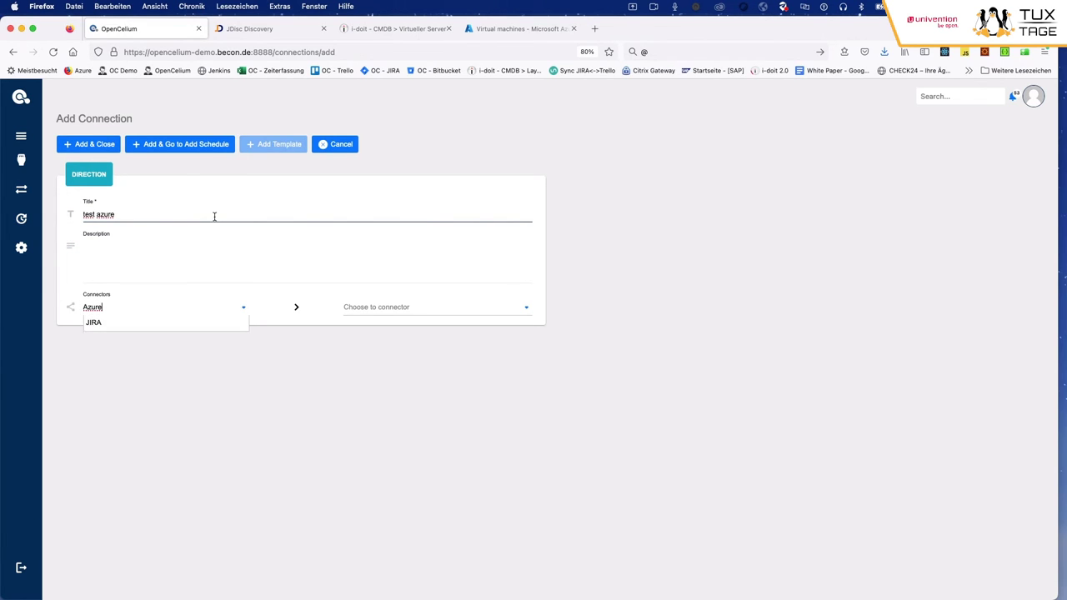
pyautogui.press('Tab')
pyautogui.write('i-doit')
pyautogui.press('Down')
pyautogui.press('Return')
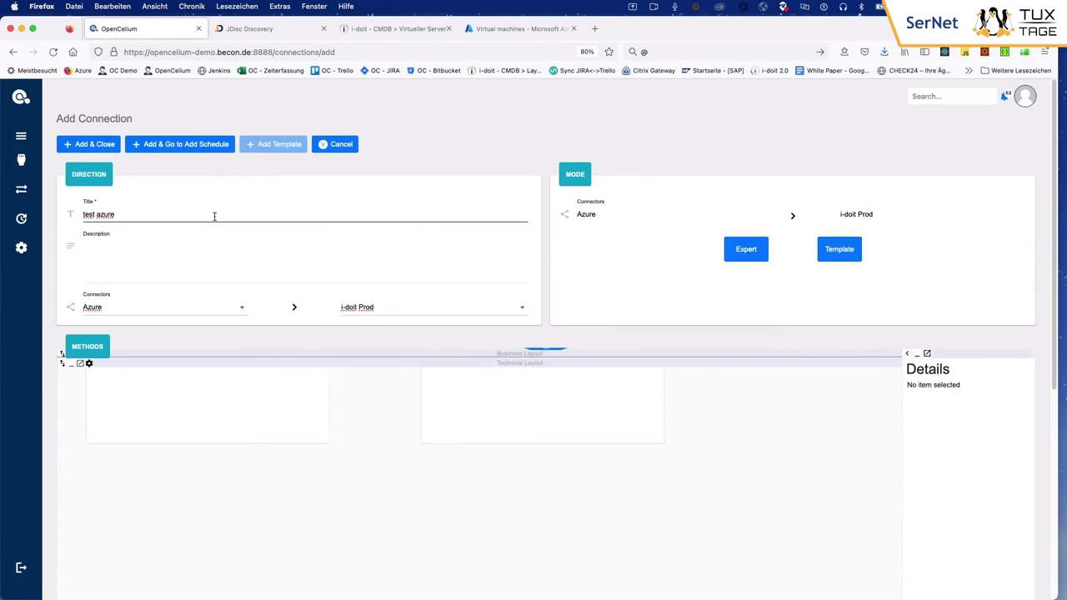
# - Use template mode for the connection and load the Create/Update VM's template
pyautogui.click(851, 256)
pyautogui.click(759, 296)
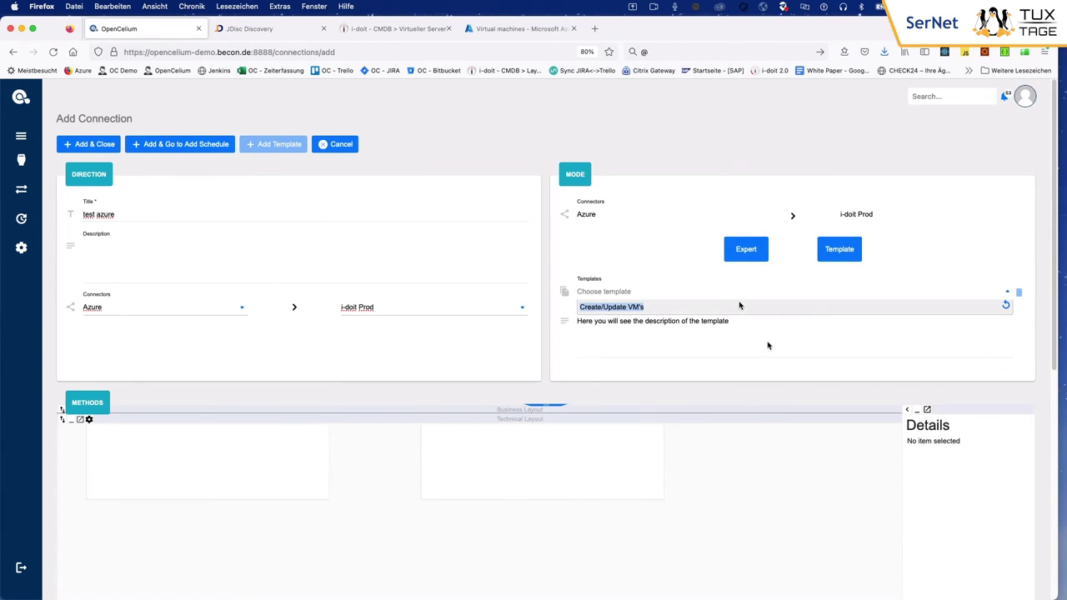
pyautogui.click(740, 305)
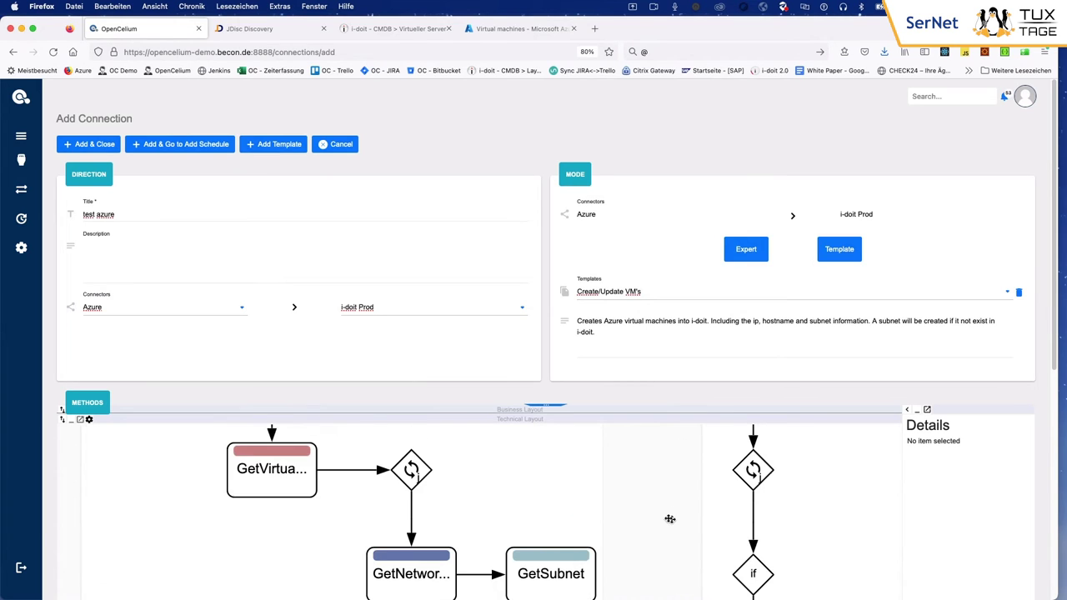
# - Inspect the details of the GetSubscription and GetVirtualMachines methods and the two loops in the Azure part of the workflow
pyautogui.scroll(-4, 667, 550)
pyautogui.moveTo(504, 354); pyautogui.dragTo(519, 514)
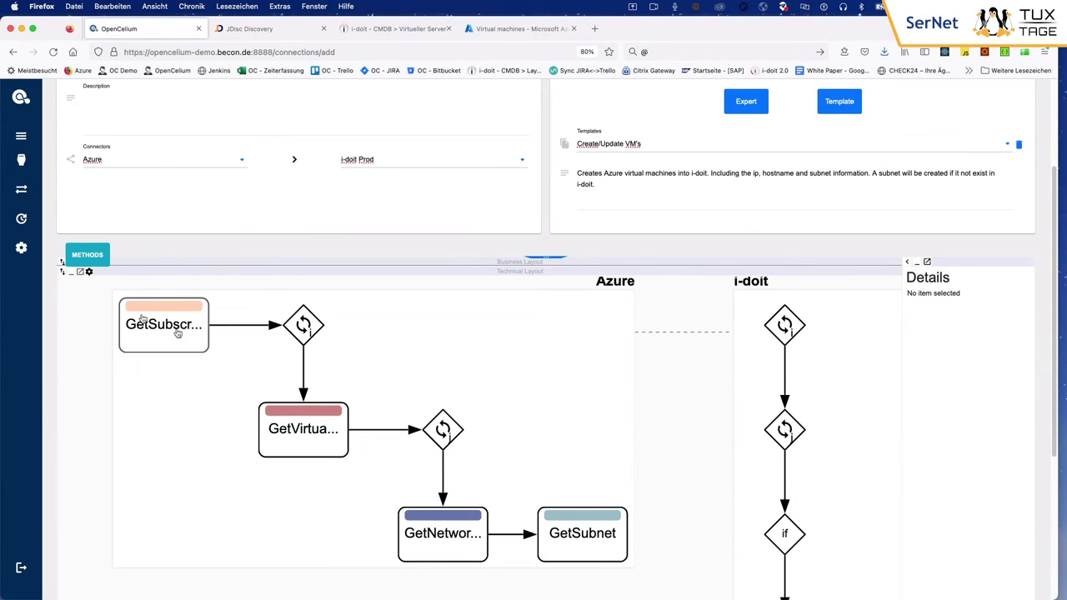
pyautogui.click(161, 328)
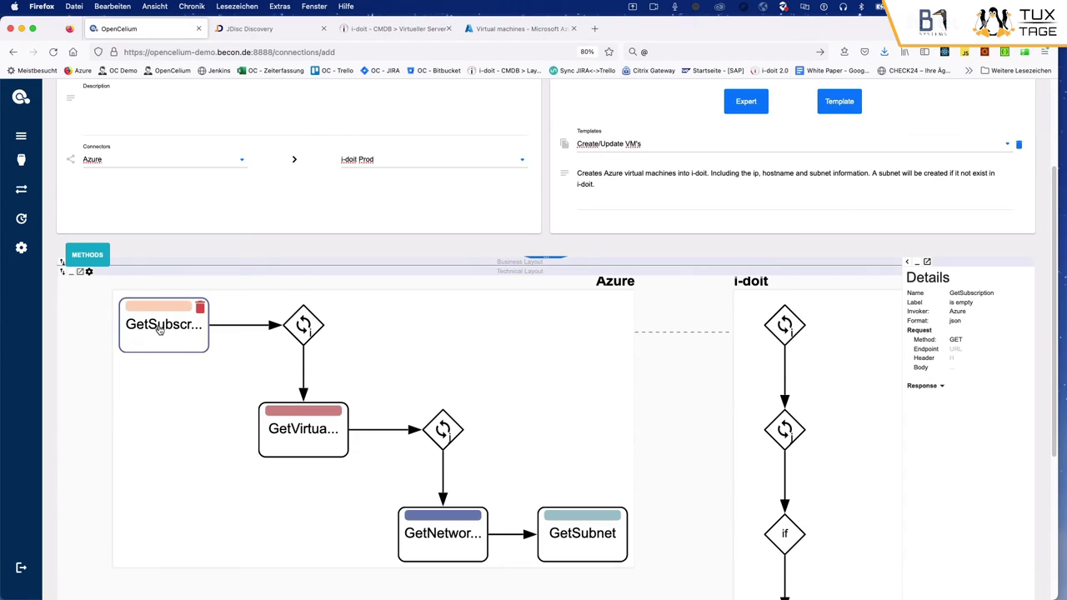
pyautogui.click(314, 433)
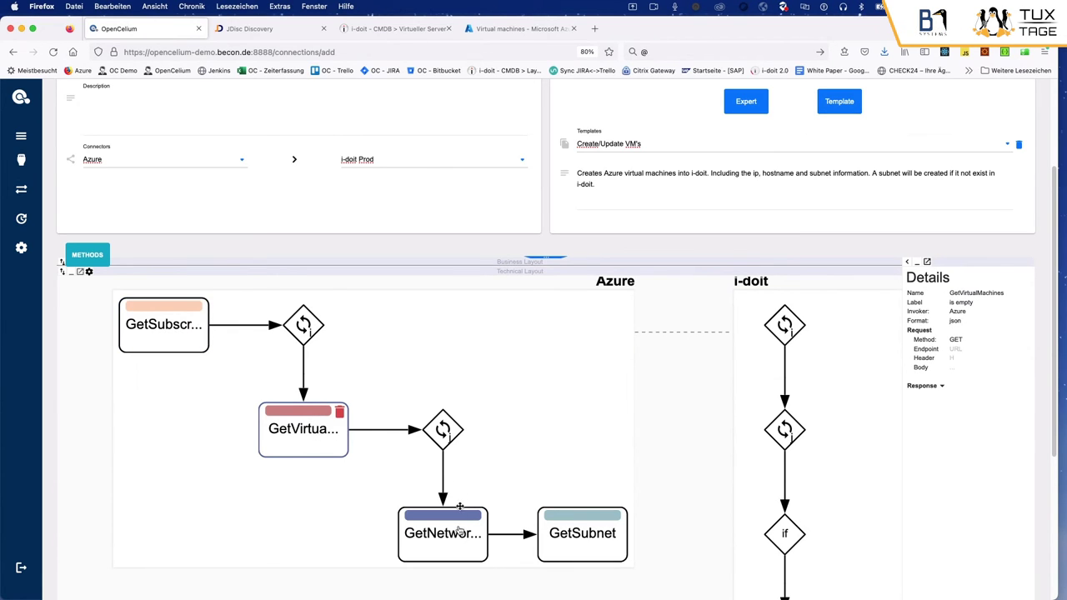
pyautogui.scroll(-3, 475, 521)
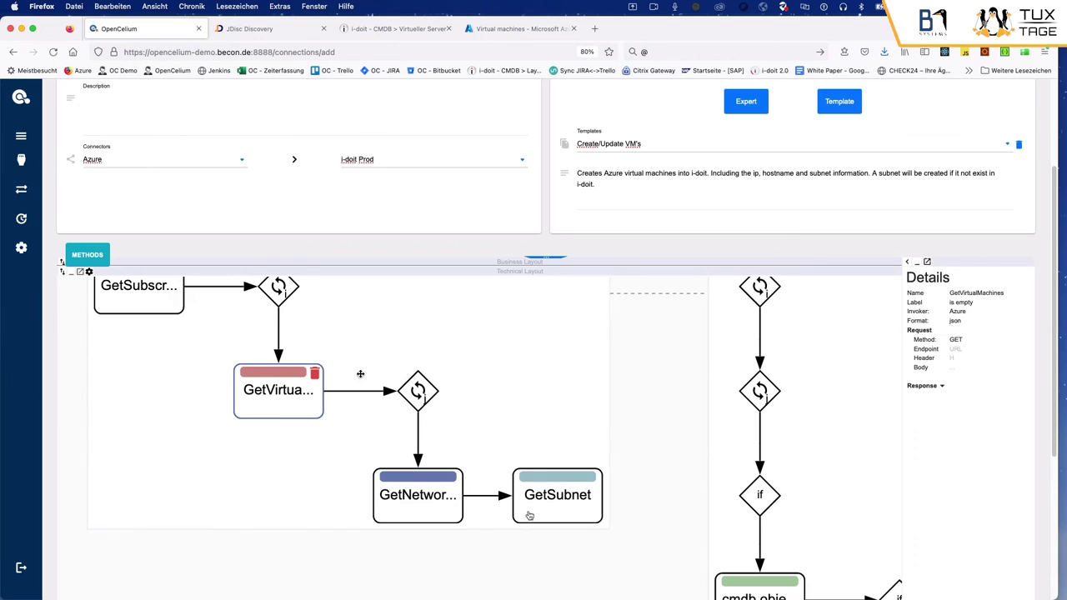
pyautogui.click(279, 292)
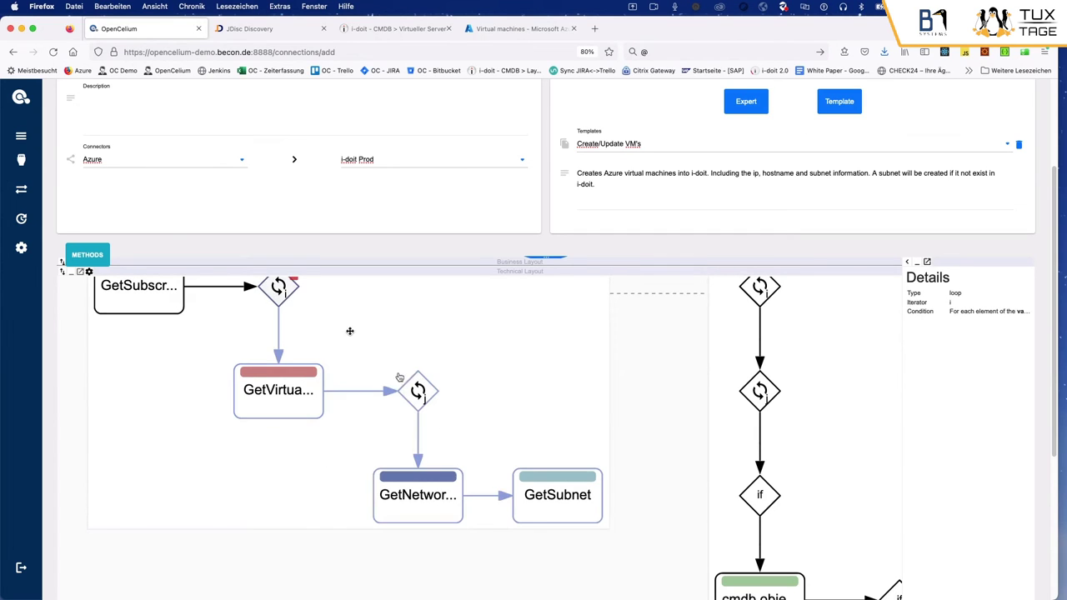
pyautogui.click(420, 392)
# - Examine the overall workflow diagram, focusing on the i-doit loops, conditions and cmdb methods
pyautogui.hscroll(2, 470, 401)
pyautogui.scroll(-2, 539, 424)
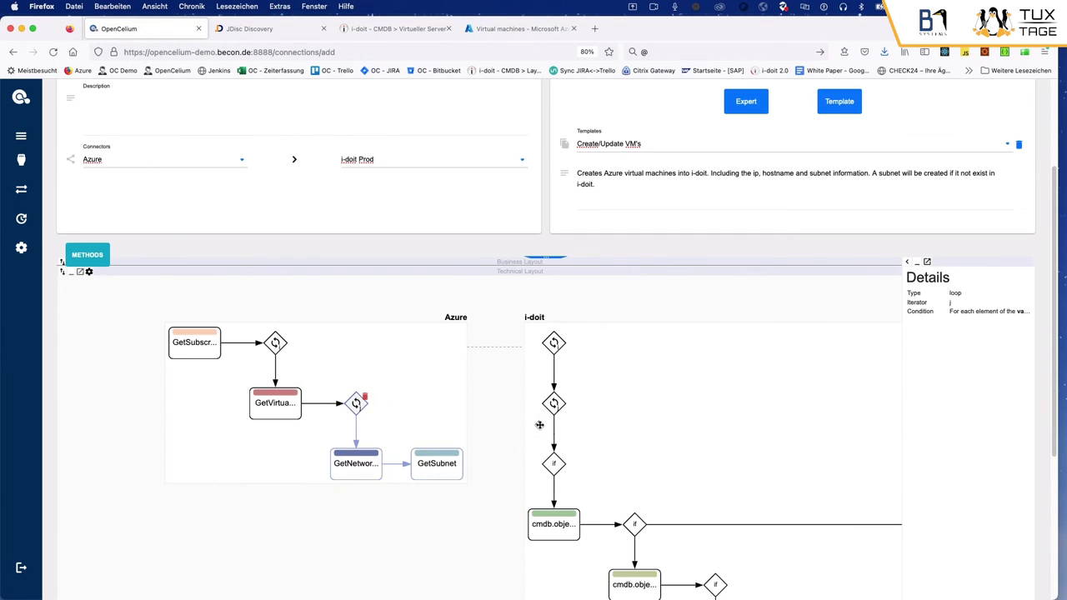
pyautogui.scroll(-2, 565, 386)
pyautogui.scroll(-2, 500, 367)
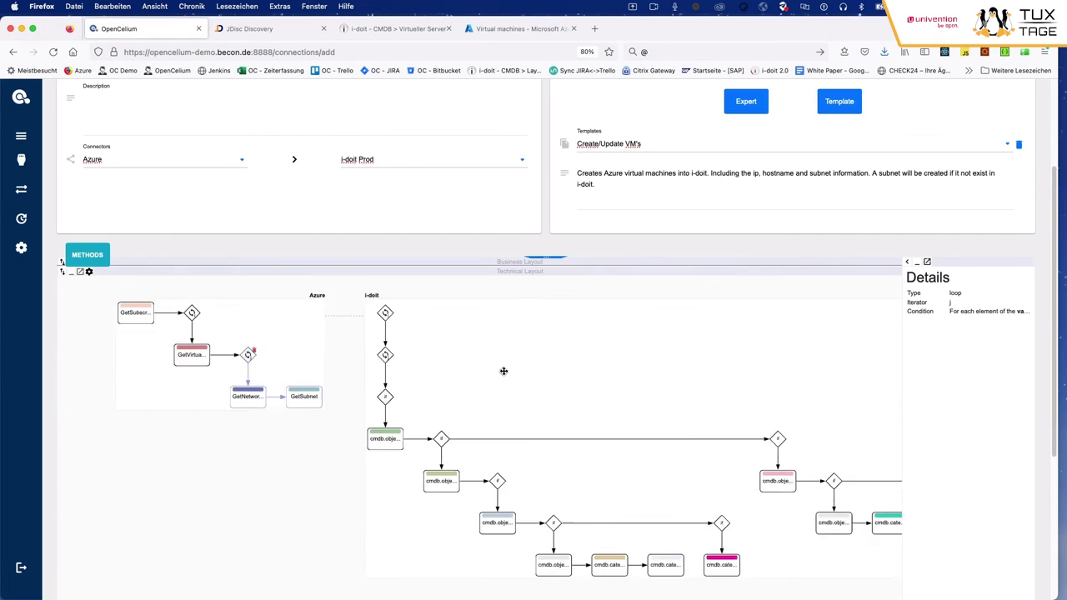
pyautogui.scroll(-2, 469, 371)
pyautogui.scroll(5, 470, 371)
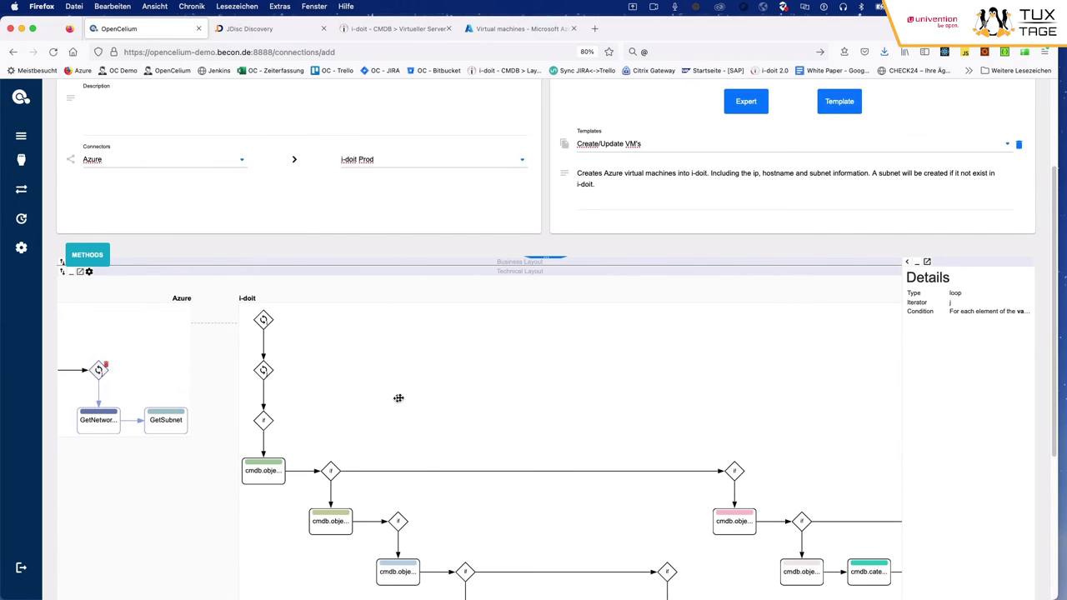
pyautogui.scroll(3, 400, 399)
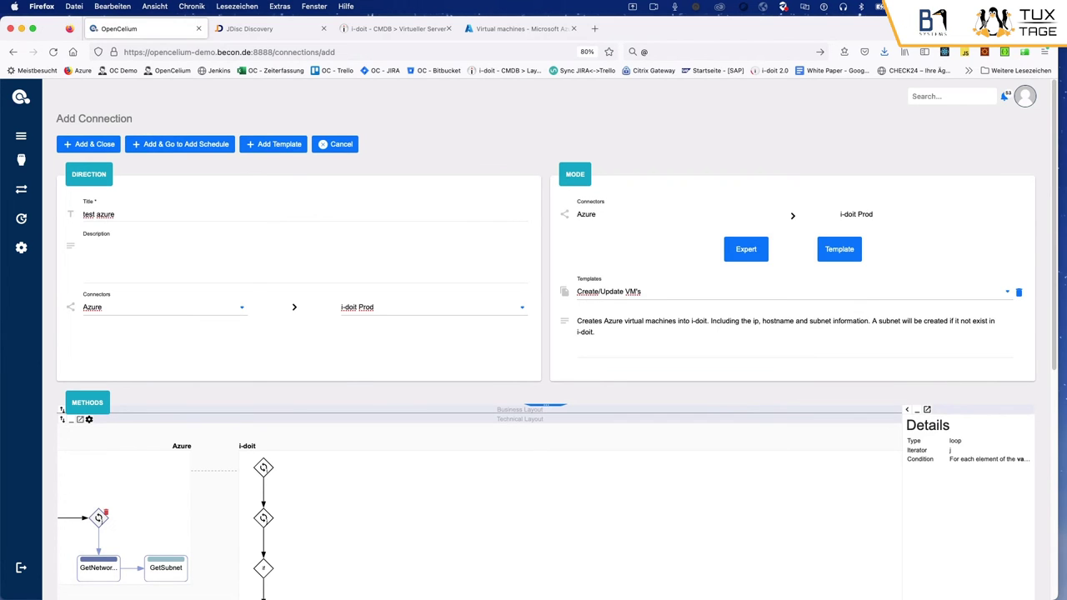
pyautogui.hotkey('ctrl', 'Up')
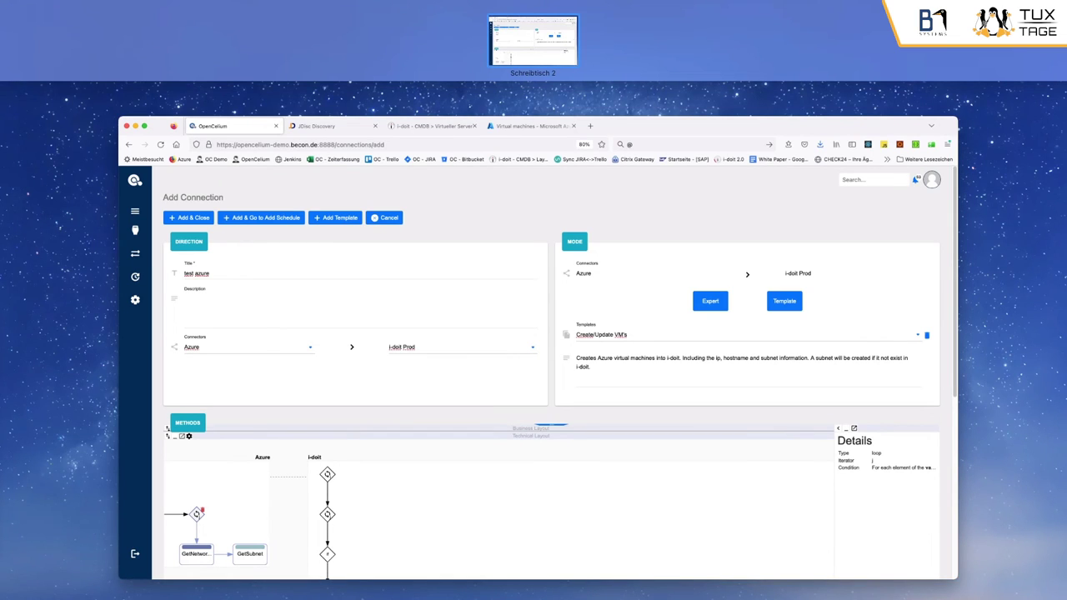
pyautogui.hotkey('ctrl', 'Up')
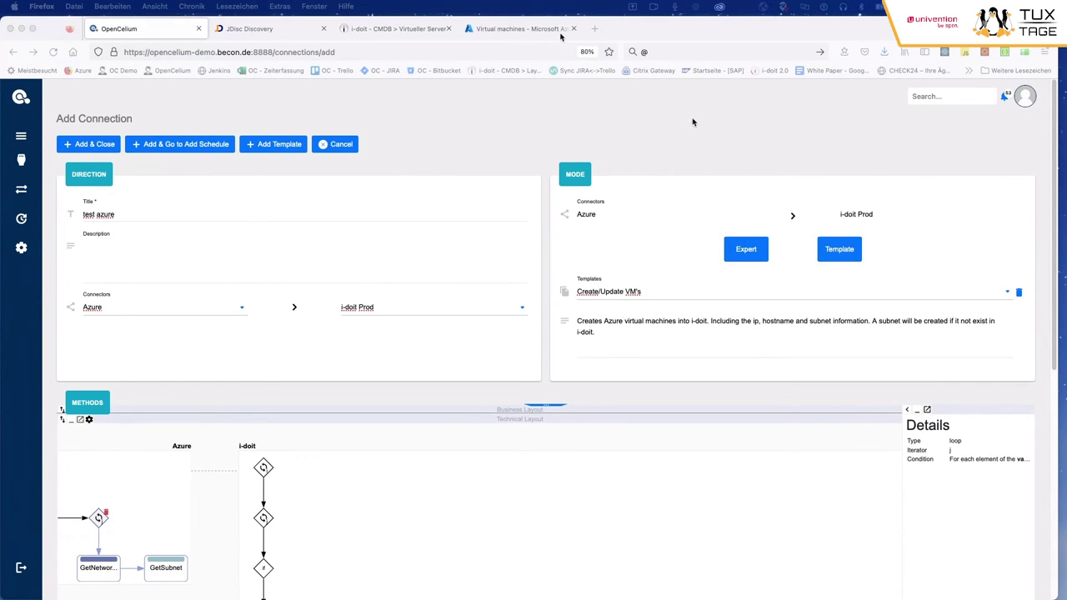
# - Open the OpenCelium documentation at docs.opencelium.io/en/prod/ in a new browser tab
pyautogui.click(594, 29)
pyautogui.write('docs')
pyautogui.press('Return')
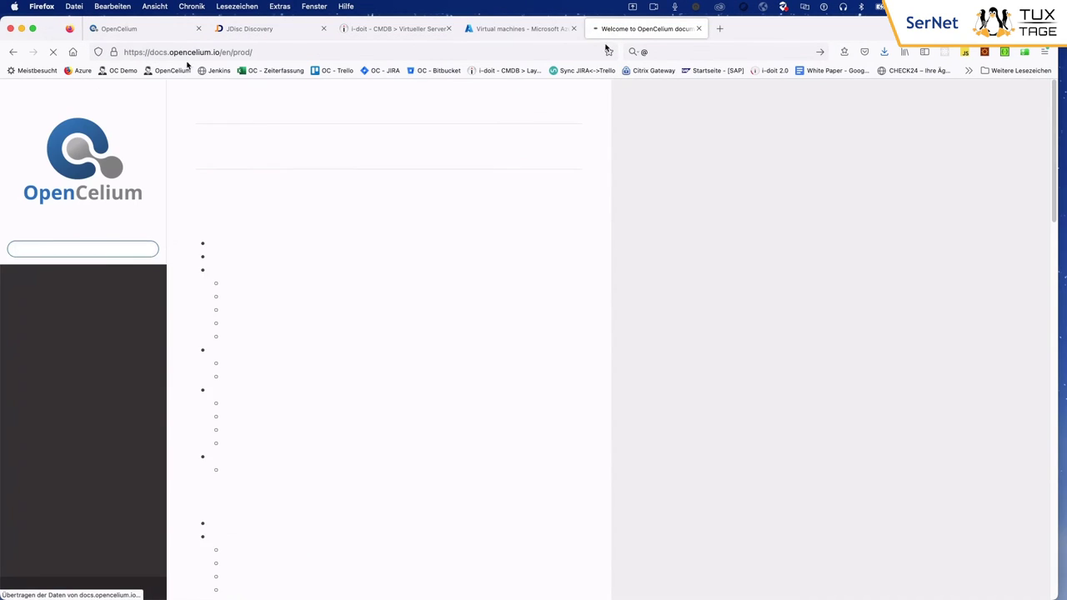